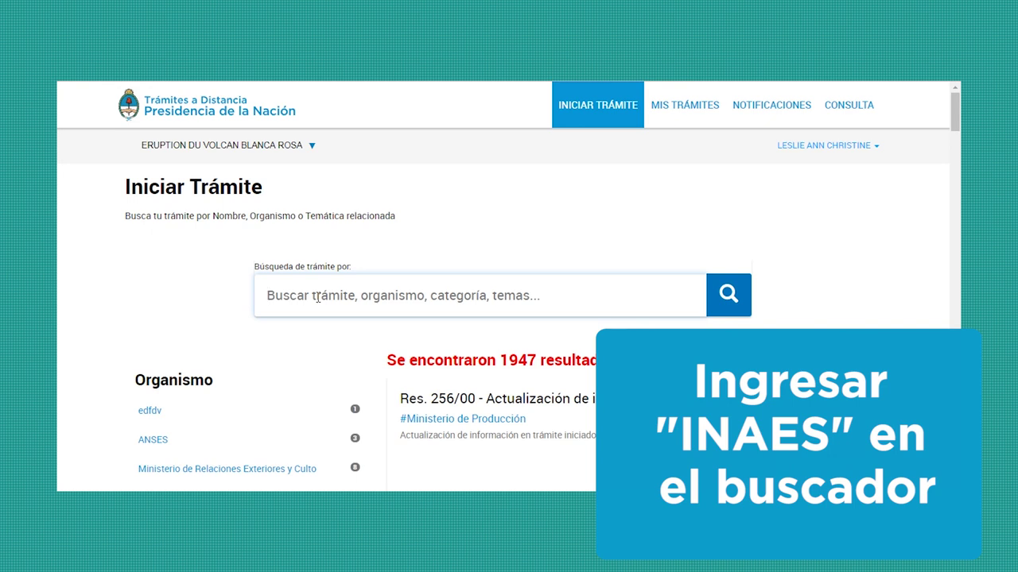
Search the procedures for "inaes" and view the details of "Presentación de Datos Estadísticos - Cooperativas"
{"action": "left_click", "coordinate": [317, 297]}
{"action": "type", "text": "inaes"}
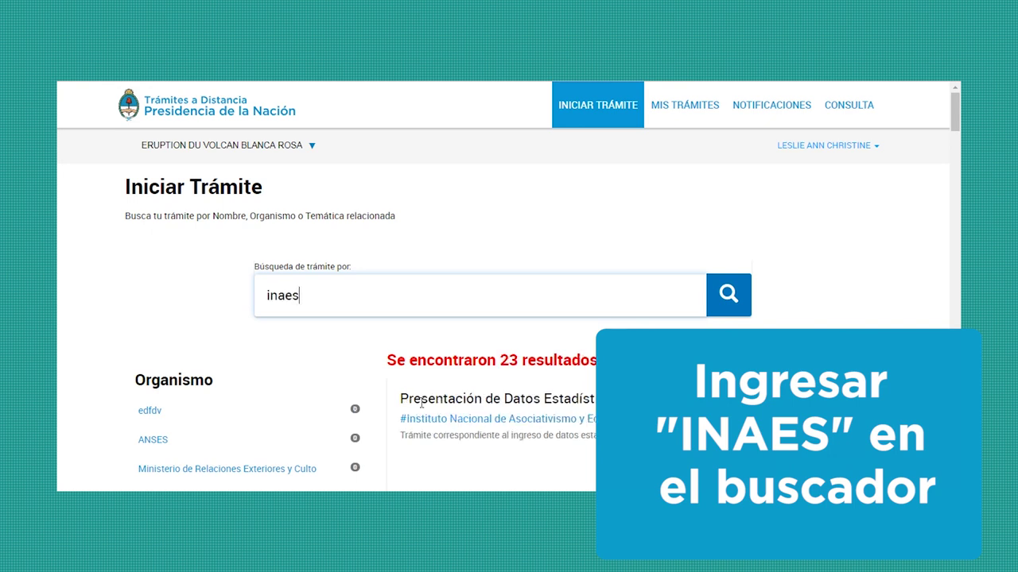
{"action": "left_click_drag", "start_coordinate": [400, 390], "coordinate": [413, 451]}
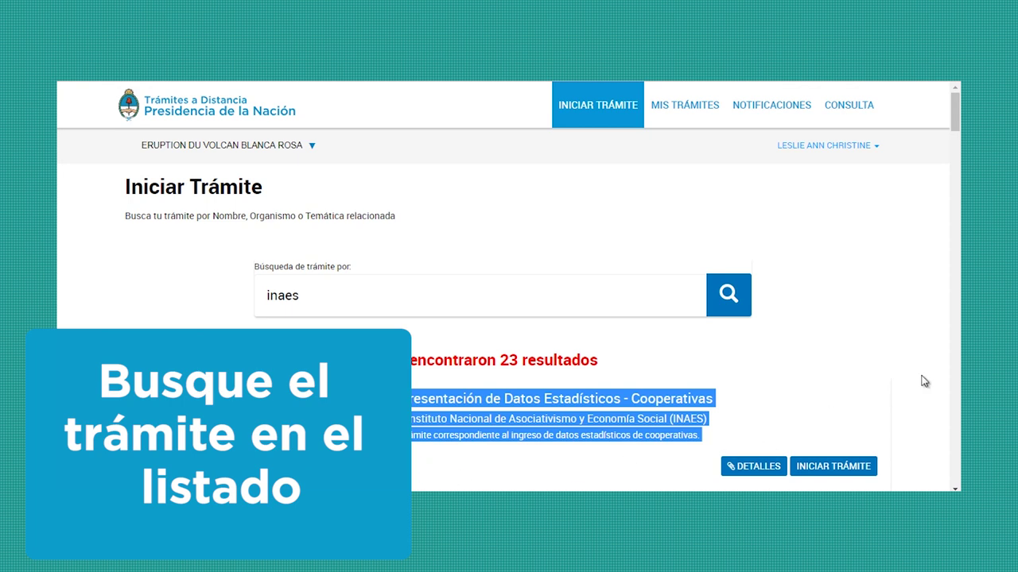
{"action": "left_click", "coordinate": [747, 467]}
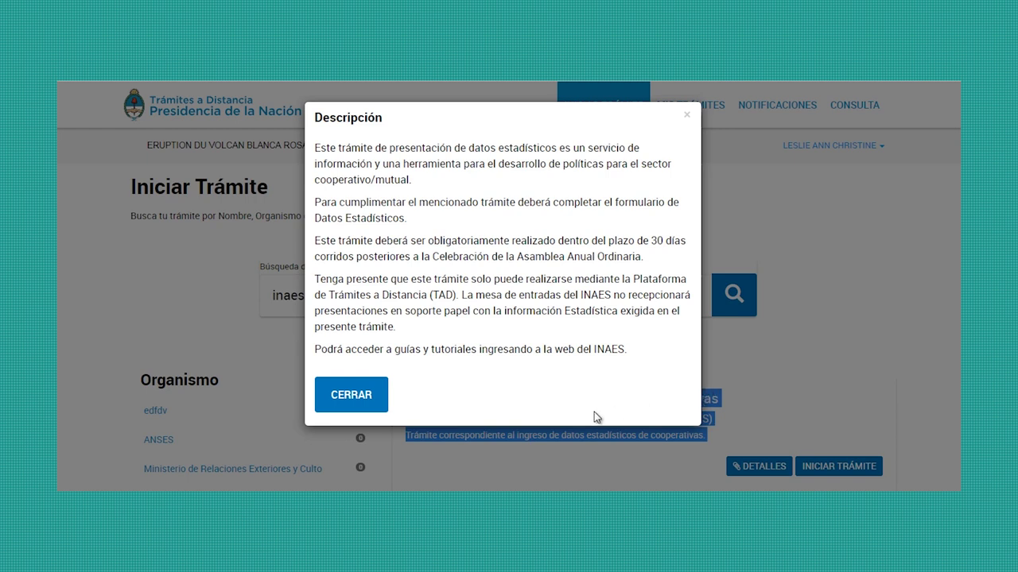
{"action": "left_click", "coordinate": [351, 395]}
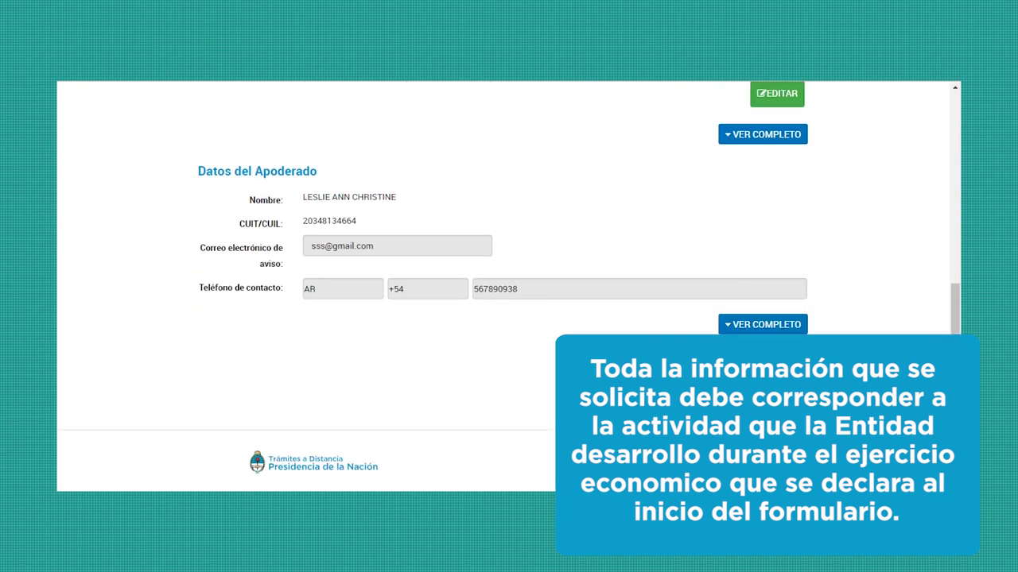
Open the mandatory "Identificación de la Cooperativa" form for completion
{"action": "scroll", "coordinate": [804, 409], "scroll_direction": "down", "scroll_amount": 10}
{"action": "scroll", "coordinate": [806, 409], "scroll_direction": "up", "scroll_amount": 5}
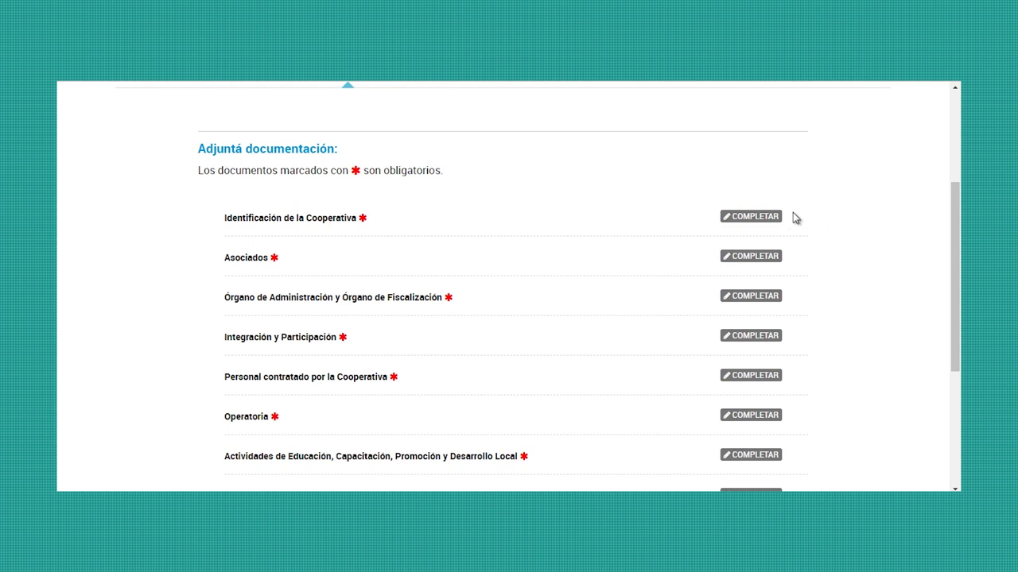
{"action": "left_click", "coordinate": [760, 222]}
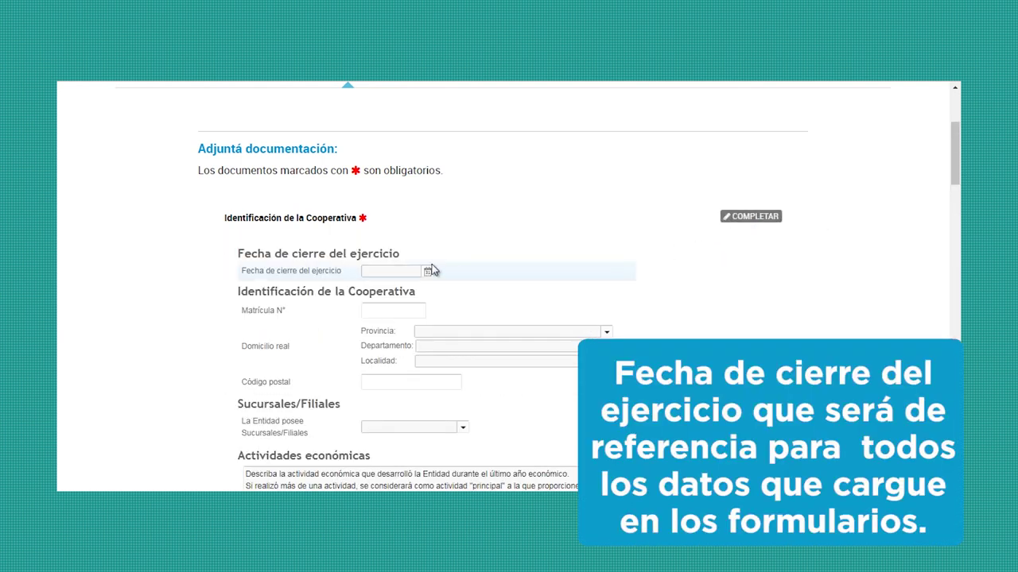
Set the fiscal year closing date to 01/04/2019 and the cooperative's Matrícula N° to 12
{"action": "left_click", "coordinate": [426, 272]}
{"action": "left_click", "coordinate": [373, 327]}
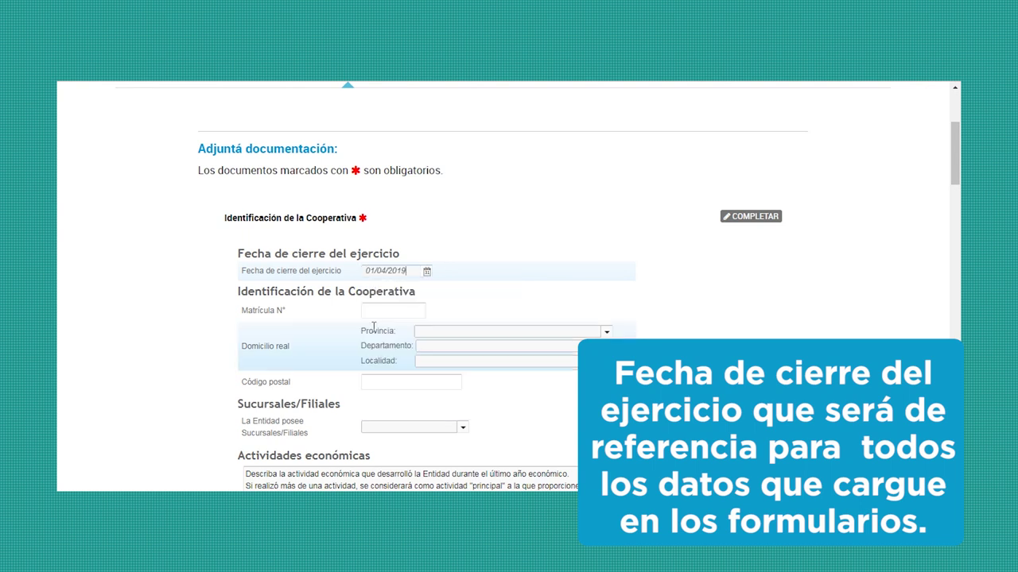
{"action": "left_click", "coordinate": [375, 311]}
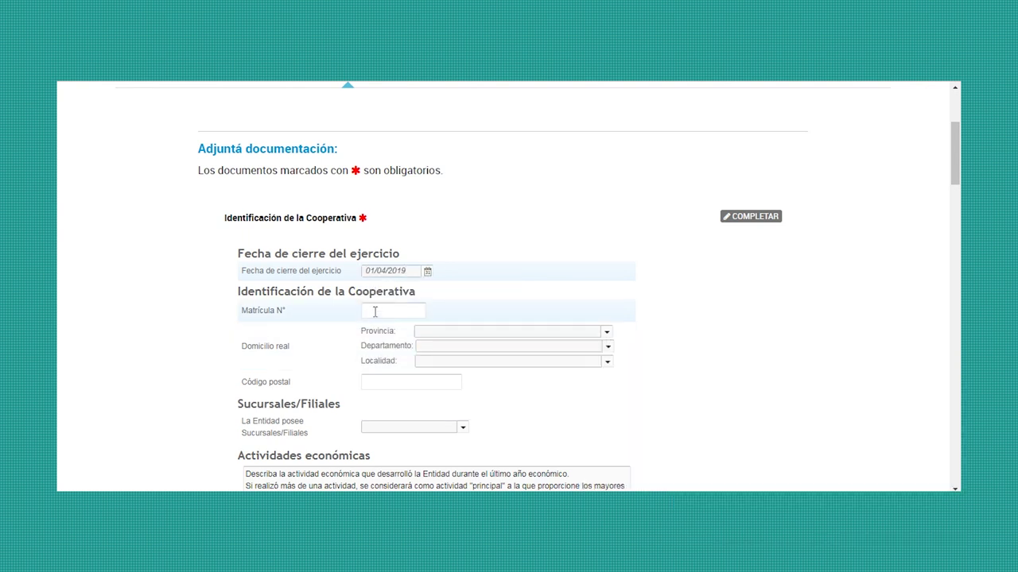
{"action": "type", "text": "12"}
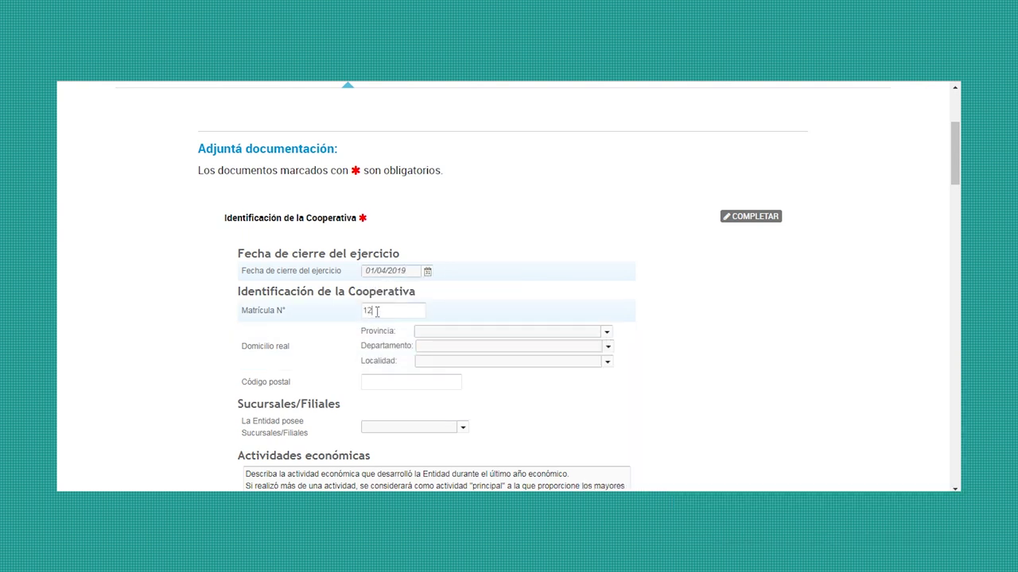
Set the Domicilio real to province BUENOS AIRES, department ADOLFO GONZALES CHAVES and locality JUAN E. BARRA, with postal code 1111
{"action": "left_click", "coordinate": [609, 332]}
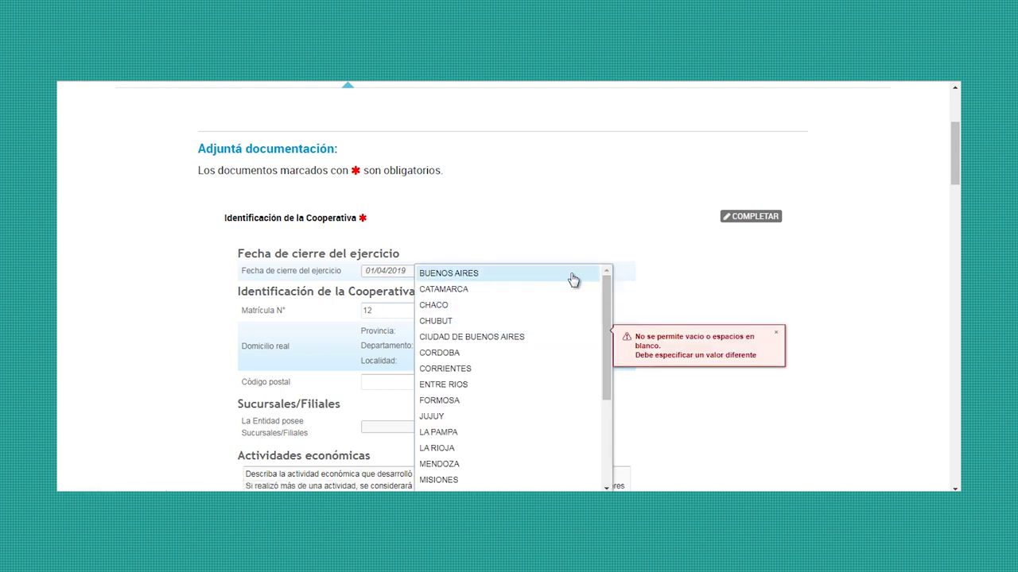
{"action": "left_click", "coordinate": [570, 279]}
{"action": "left_click", "coordinate": [607, 346]}
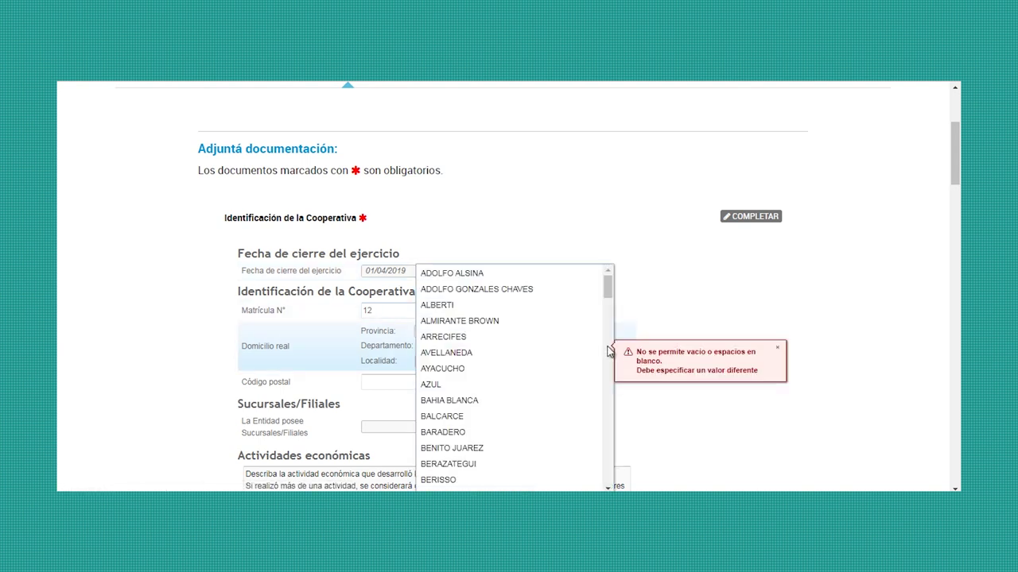
{"action": "left_click", "coordinate": [516, 290]}
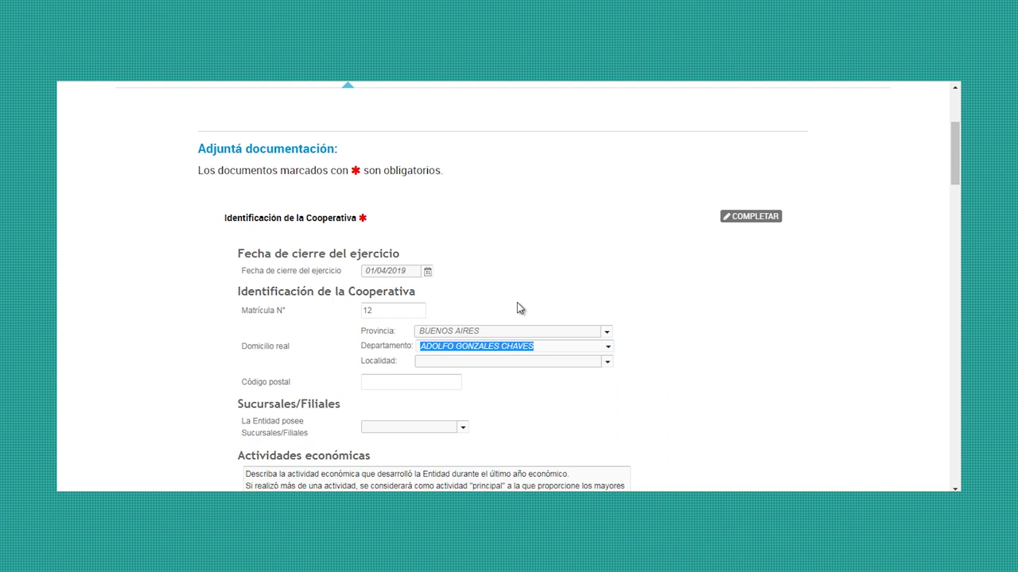
{"action": "left_click", "coordinate": [607, 362]}
{"action": "left_click", "coordinate": [526, 369]}
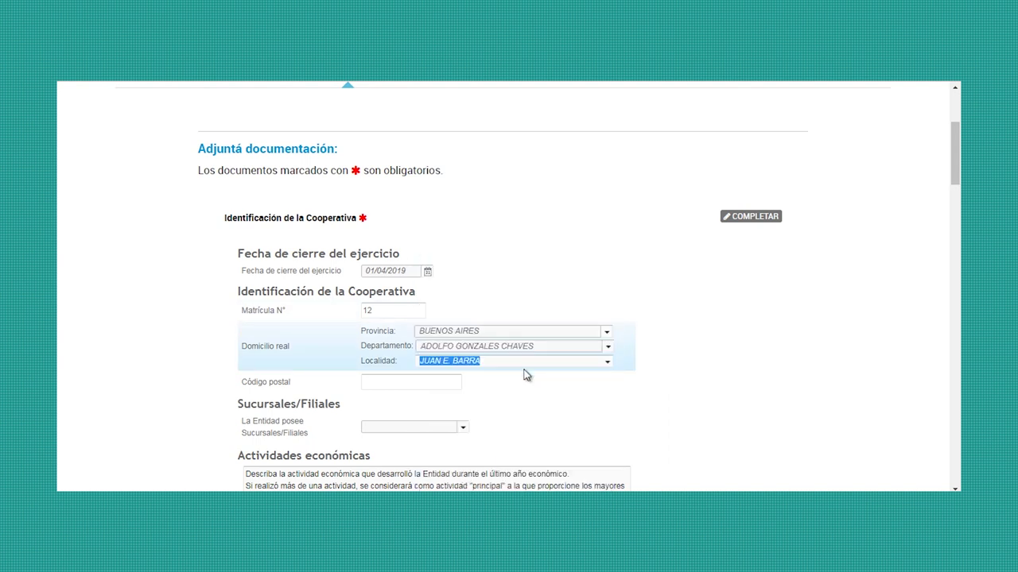
{"action": "left_click", "coordinate": [457, 385]}
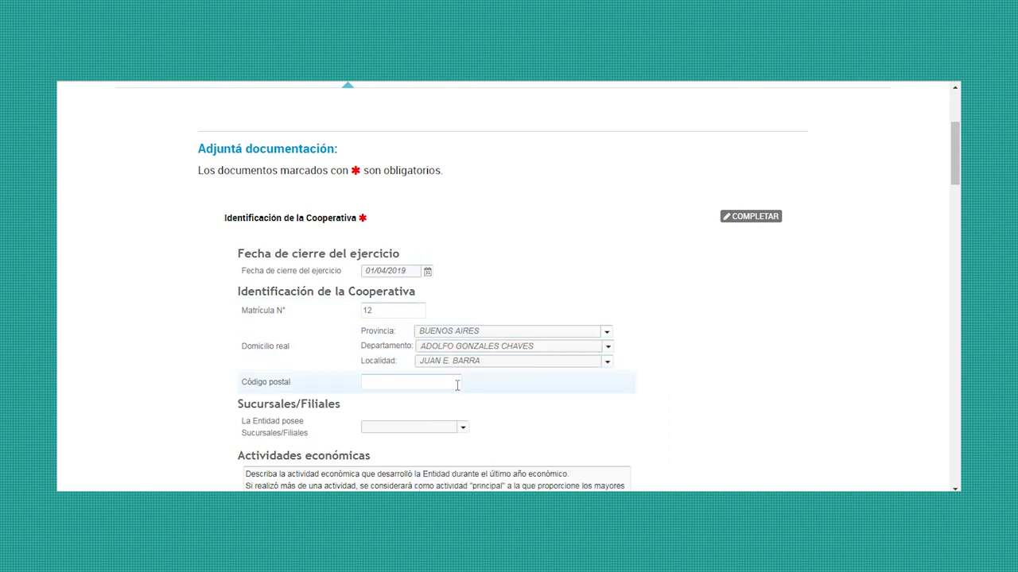
{"action": "type", "text": "1111"}
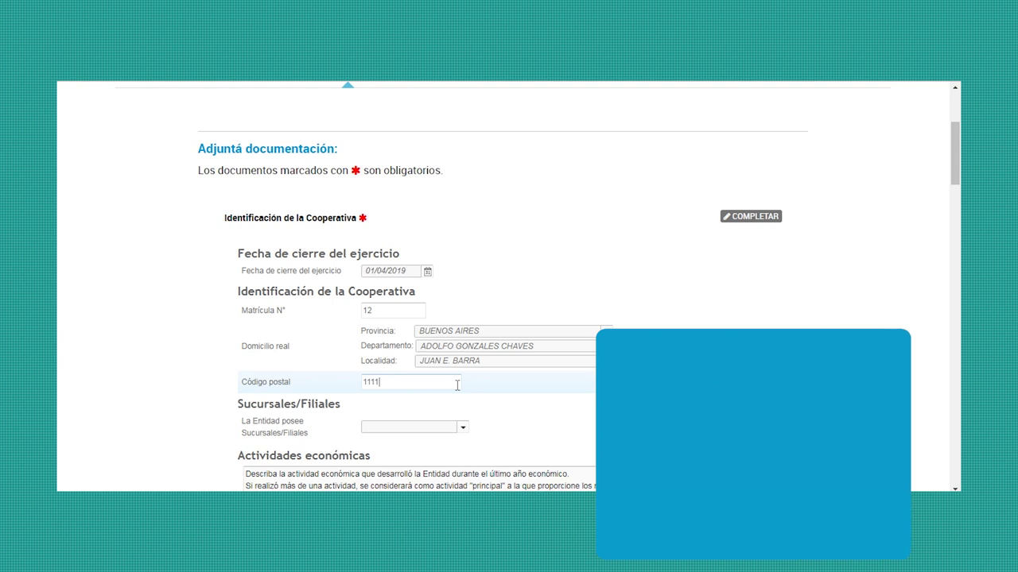
Declare that the entity has branches (Sí) and name the first Sucursal/Filial "prueba"
{"action": "left_click", "coordinate": [462, 429]}
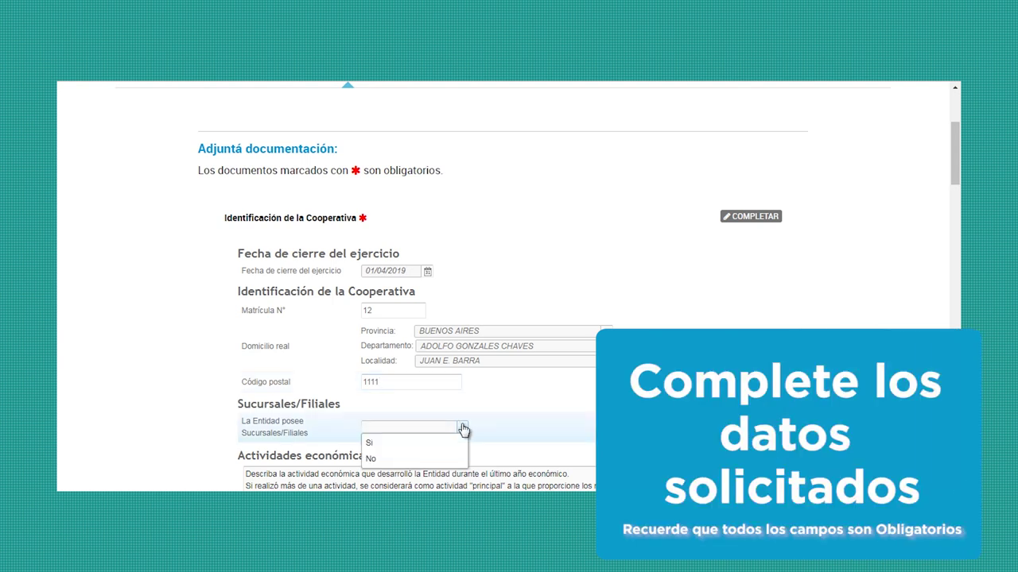
{"action": "left_click", "coordinate": [457, 444]}
{"action": "scroll", "coordinate": [654, 363], "scroll_direction": "down", "scroll_amount": 3}
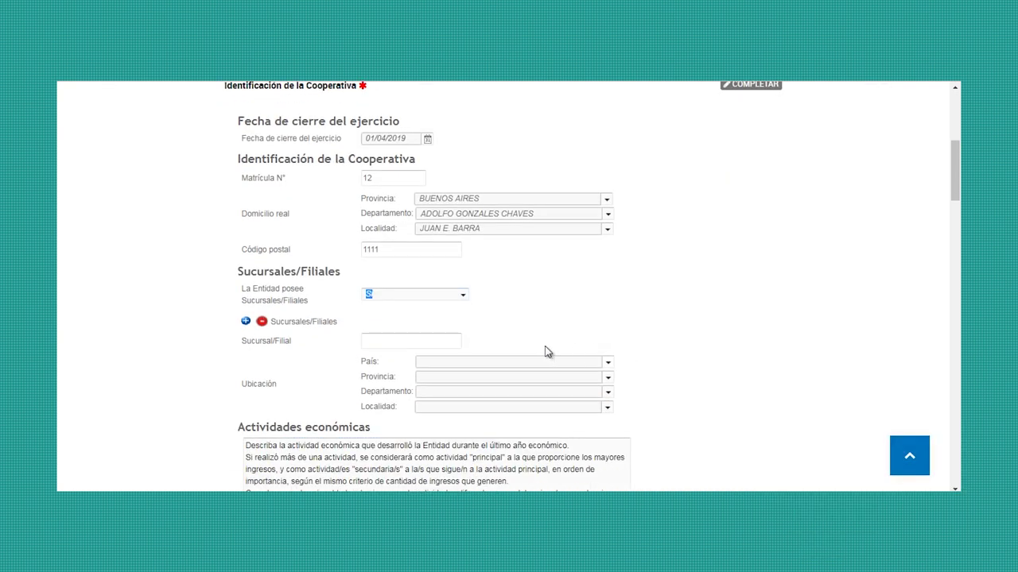
{"action": "left_click", "coordinate": [418, 344]}
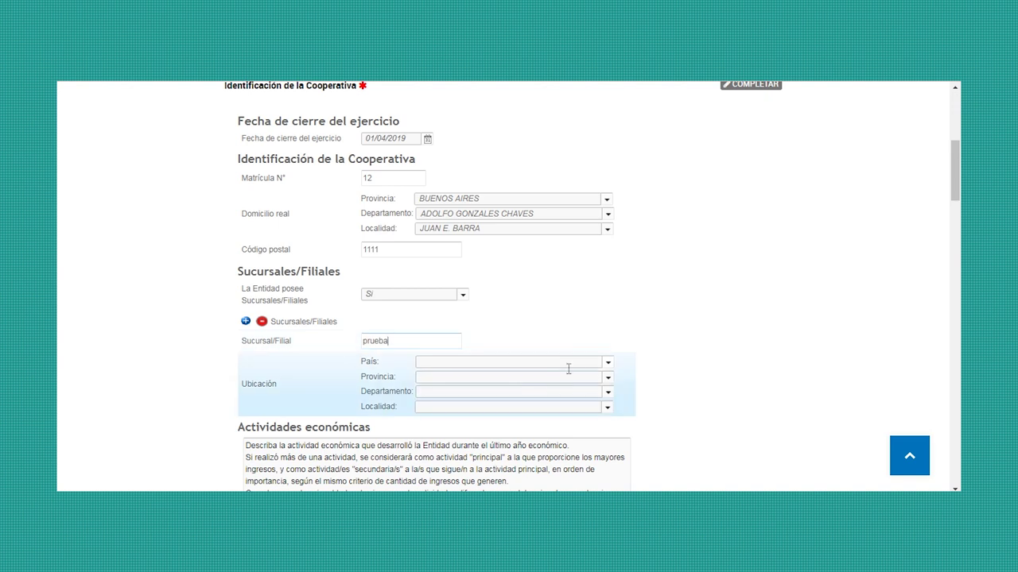
Set the first branch's location to country ARGENTINA, province CATAMARCA, department EL ALTO and locality GUAYAMBA
{"action": "left_click", "coordinate": [607, 364]}
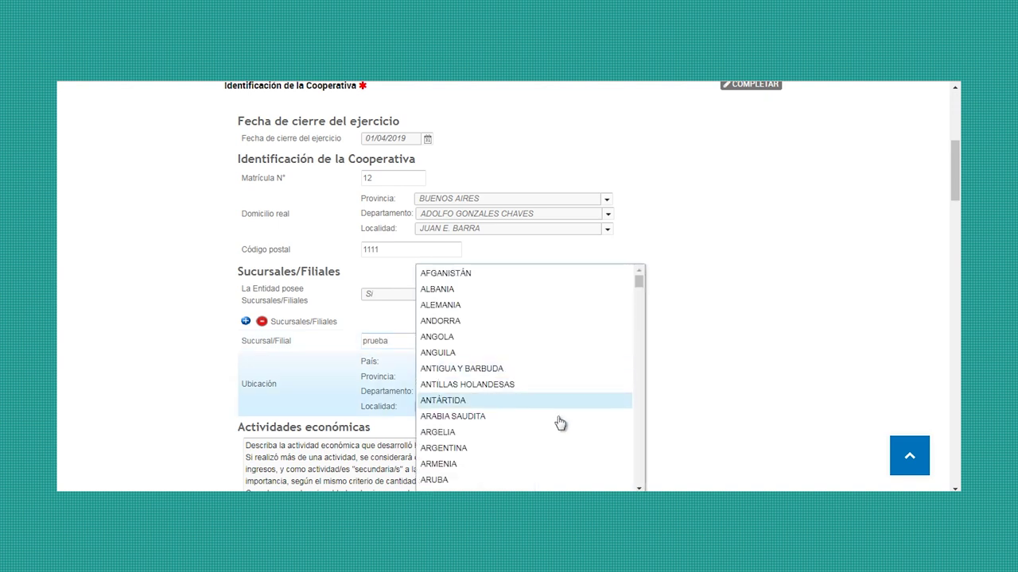
{"action": "left_click", "coordinate": [547, 450]}
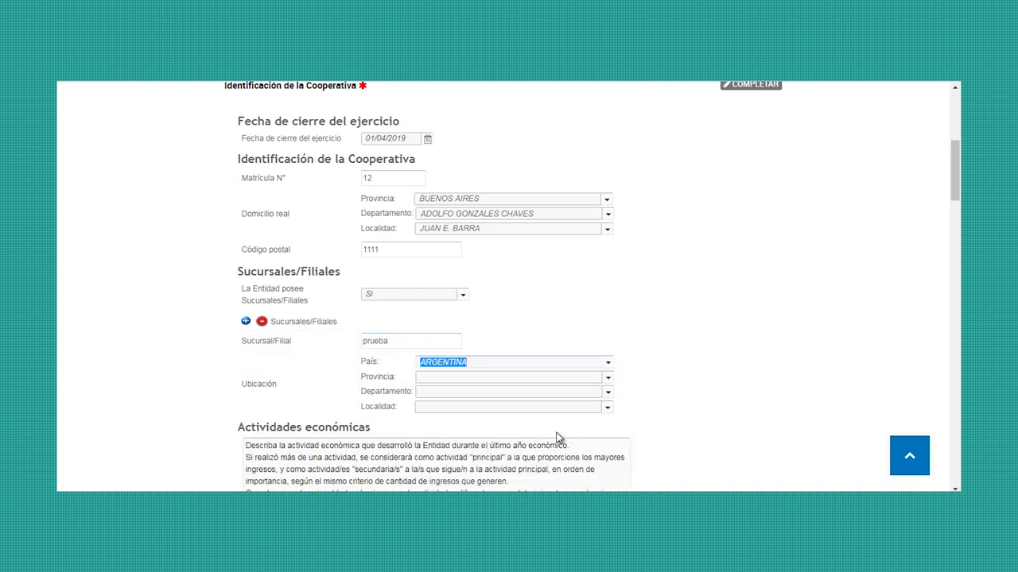
{"action": "left_click", "coordinate": [607, 380]}
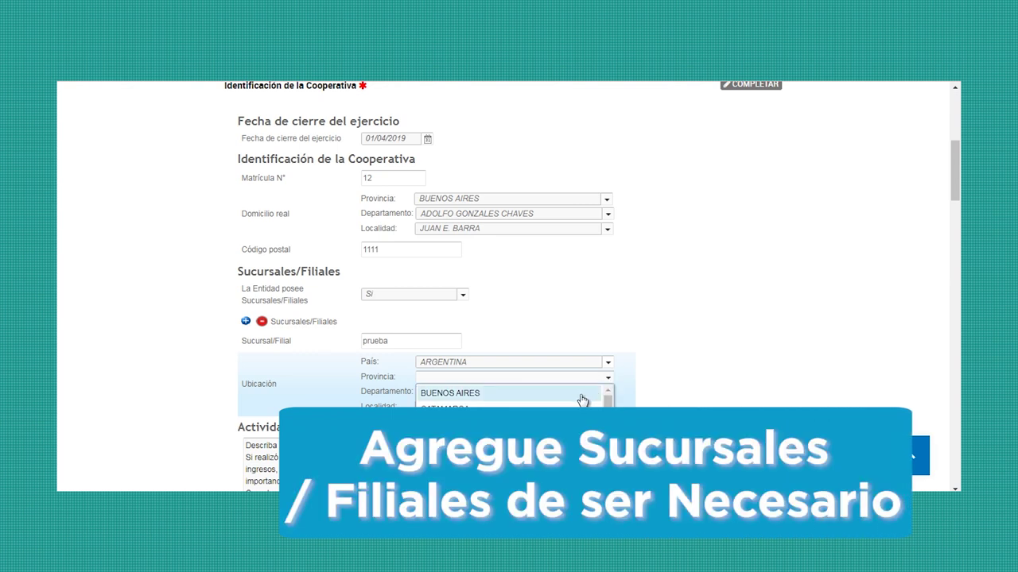
{"action": "left_click", "coordinate": [570, 408]}
{"action": "left_click", "coordinate": [607, 392]}
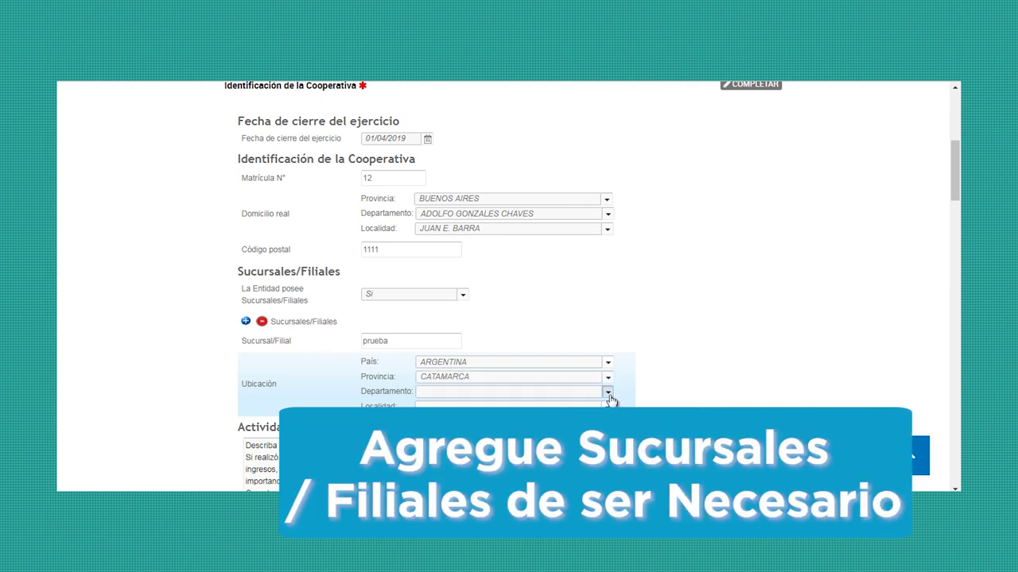
{"action": "left_click", "coordinate": [562, 385]}
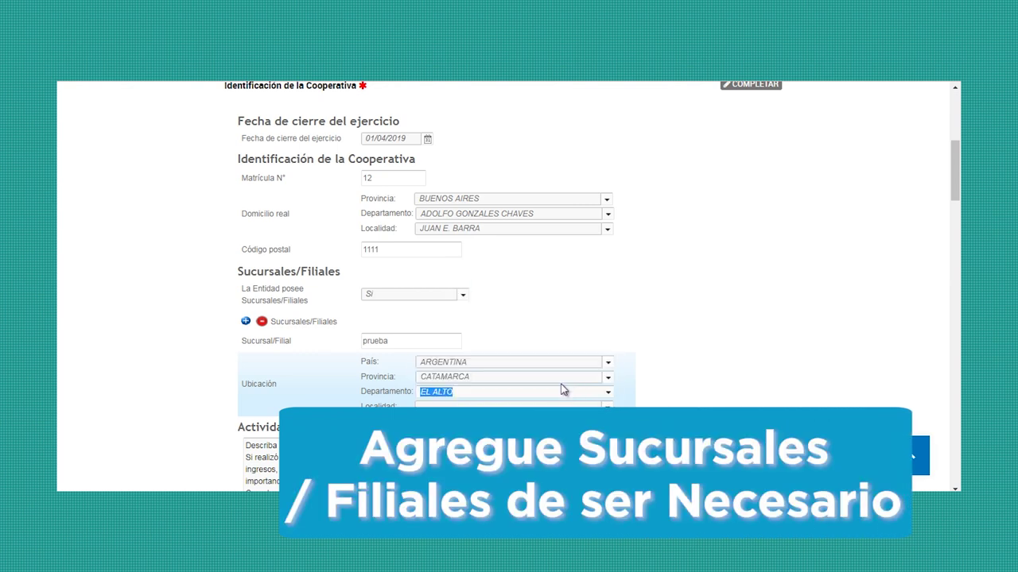
{"action": "left_click", "coordinate": [606, 406]}
{"action": "left_click", "coordinate": [562, 386]}
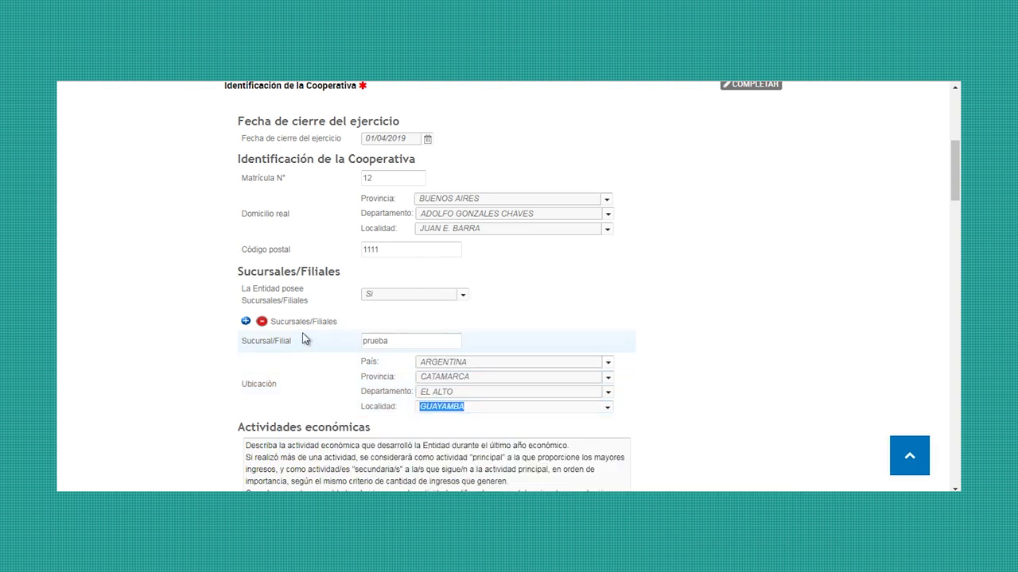
Add a second branch named "prueba 2" with ANTILLAS HOLANDESAS as its country
{"action": "left_click", "coordinate": [246, 322]}
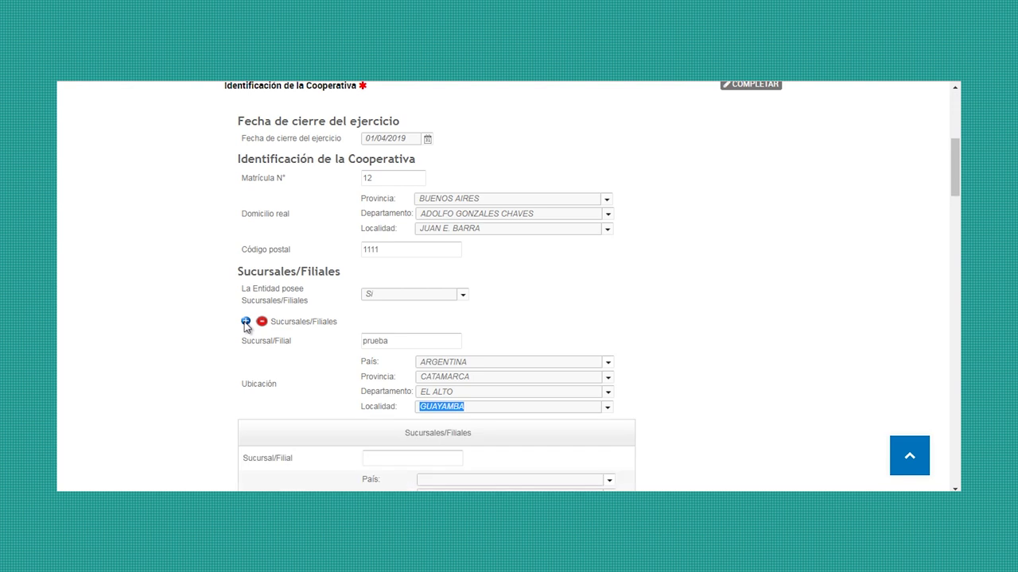
{"action": "scroll", "coordinate": [660, 356], "scroll_direction": "down", "scroll_amount": 2}
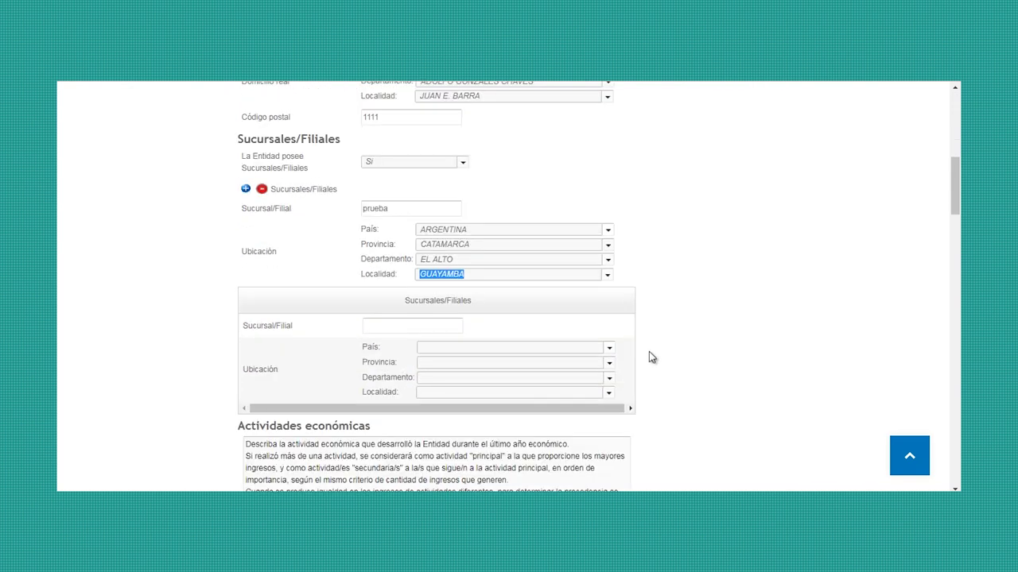
{"action": "left_click", "coordinate": [428, 324]}
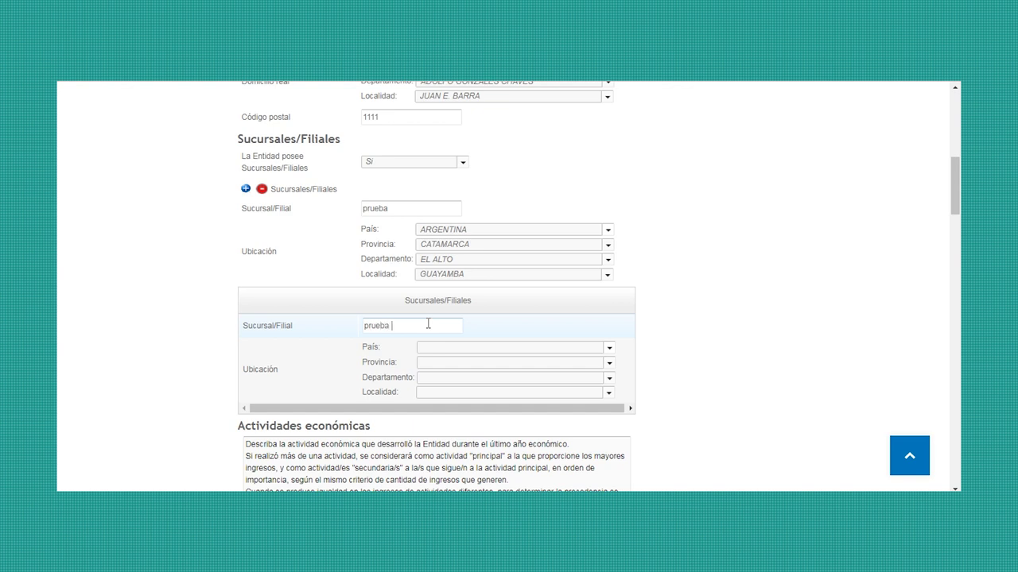
{"action": "left_click", "coordinate": [608, 347]}
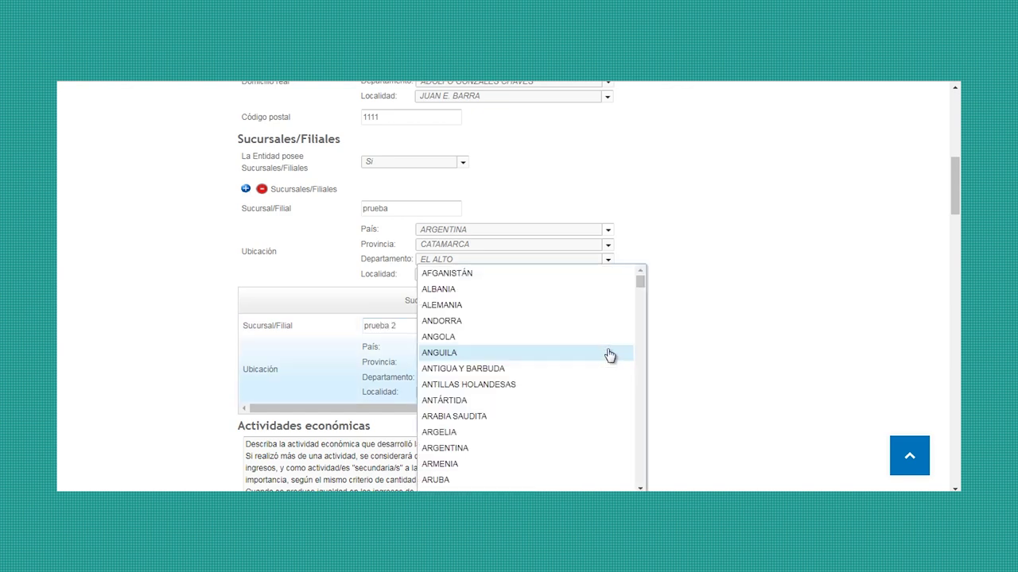
{"action": "left_click", "coordinate": [576, 388]}
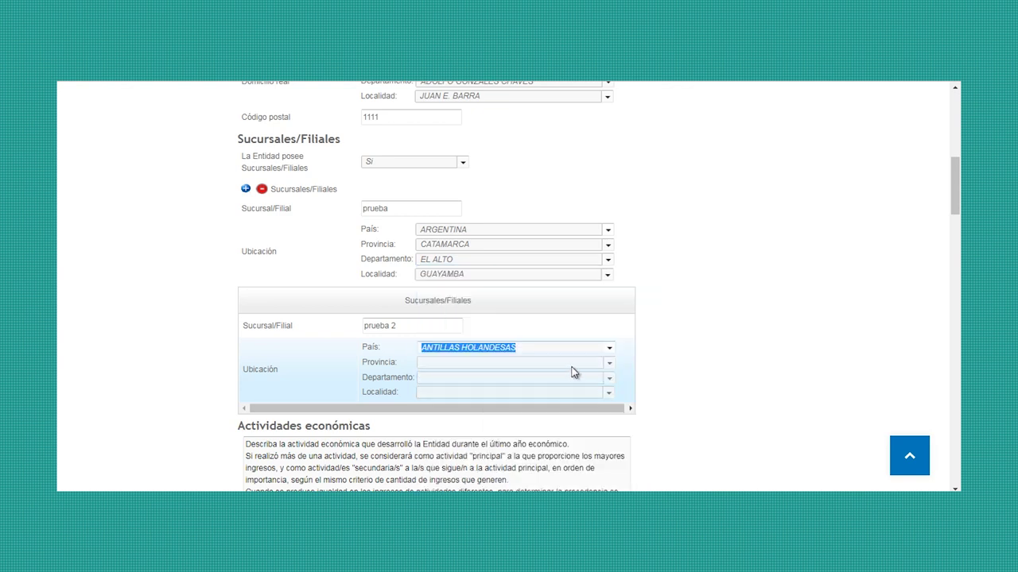
{"action": "left_click", "coordinate": [574, 372]}
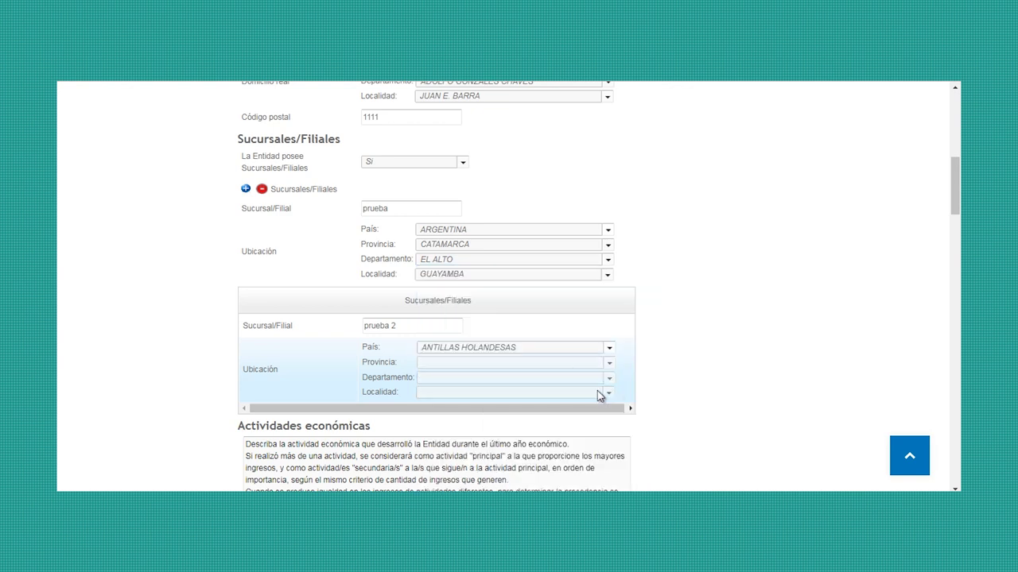
Declare in the "Actividades secundarias según AFIP" section that the entity has secondary activities (Sí)
{"action": "scroll", "coordinate": [607, 400], "scroll_direction": "down", "scroll_amount": 2}
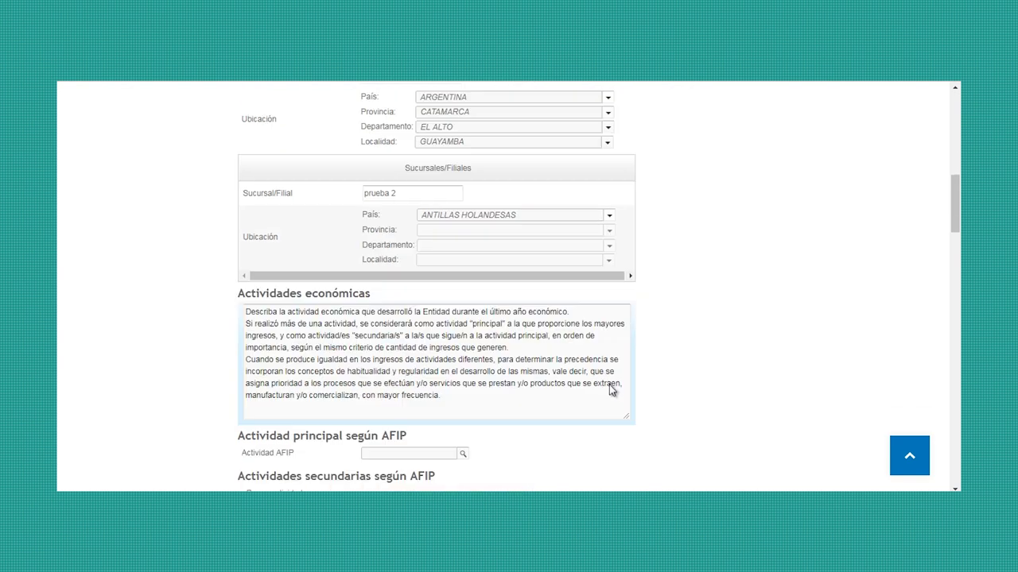
{"action": "scroll", "coordinate": [612, 387], "scroll_direction": "down", "scroll_amount": 1}
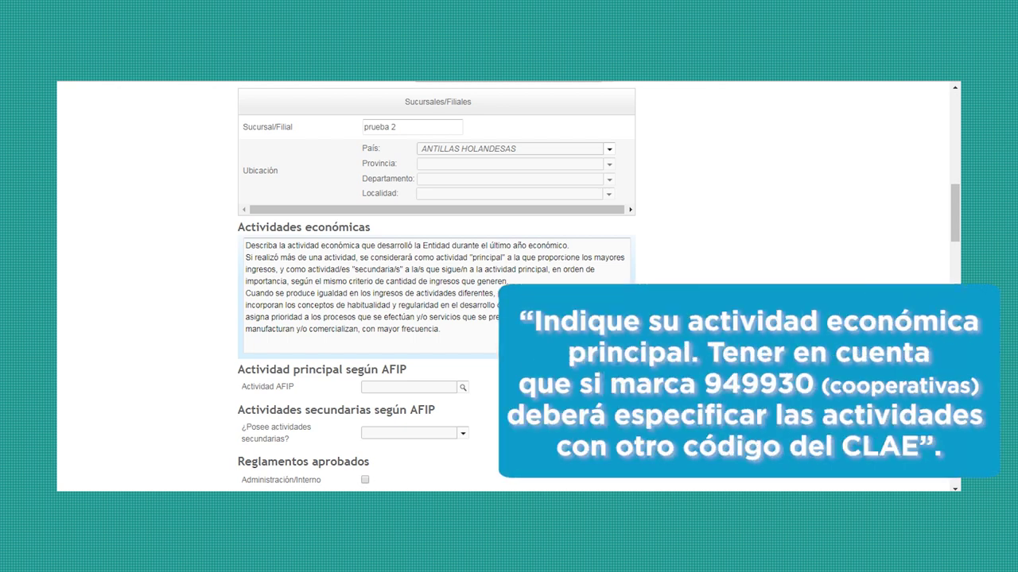
{"action": "scroll", "coordinate": [437, 287], "scroll_direction": "down", "scroll_amount": 3}
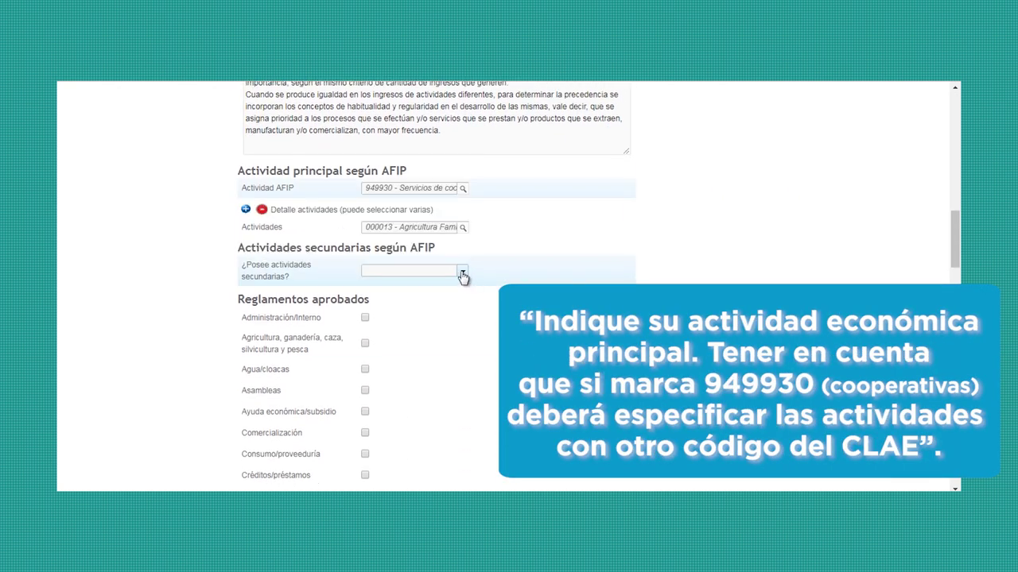
{"action": "left_click", "coordinate": [461, 274]}
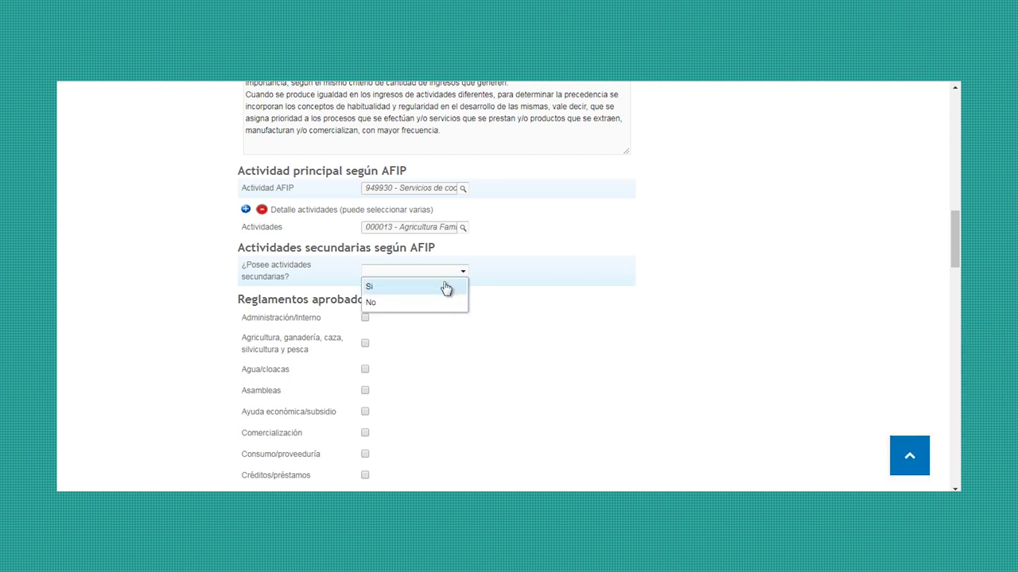
{"action": "left_click", "coordinate": [446, 287]}
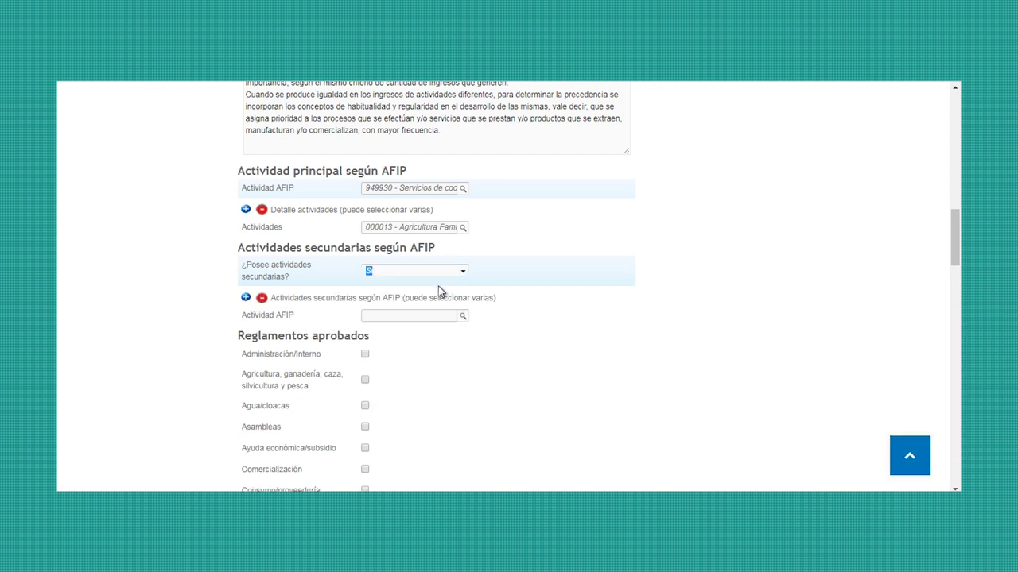
Set the secondary Actividad AFIP to "101011 - Matanza de ganado bovino (Incluye búfalos)"
{"action": "left_click", "coordinate": [462, 317]}
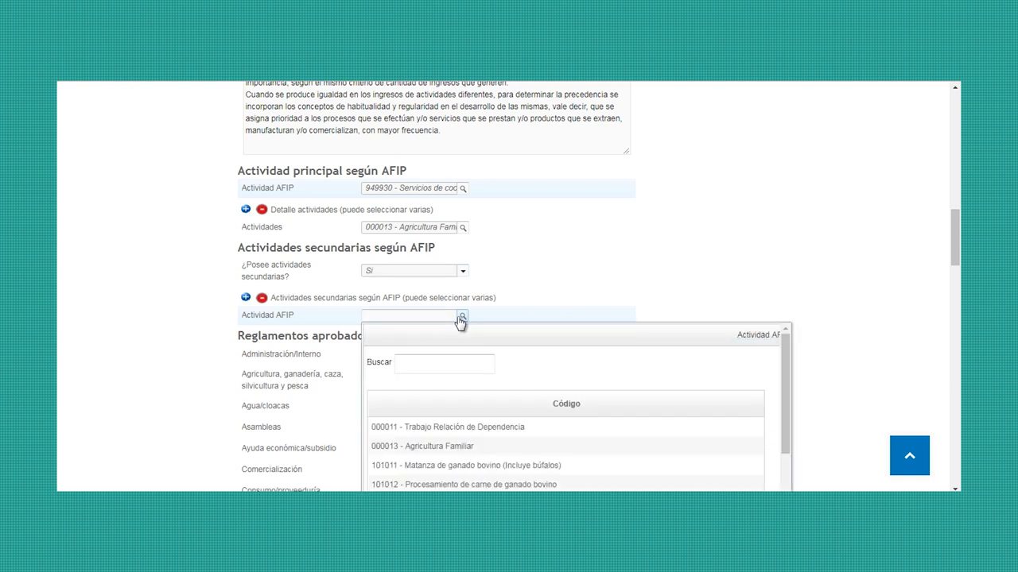
{"action": "left_click", "coordinate": [503, 467]}
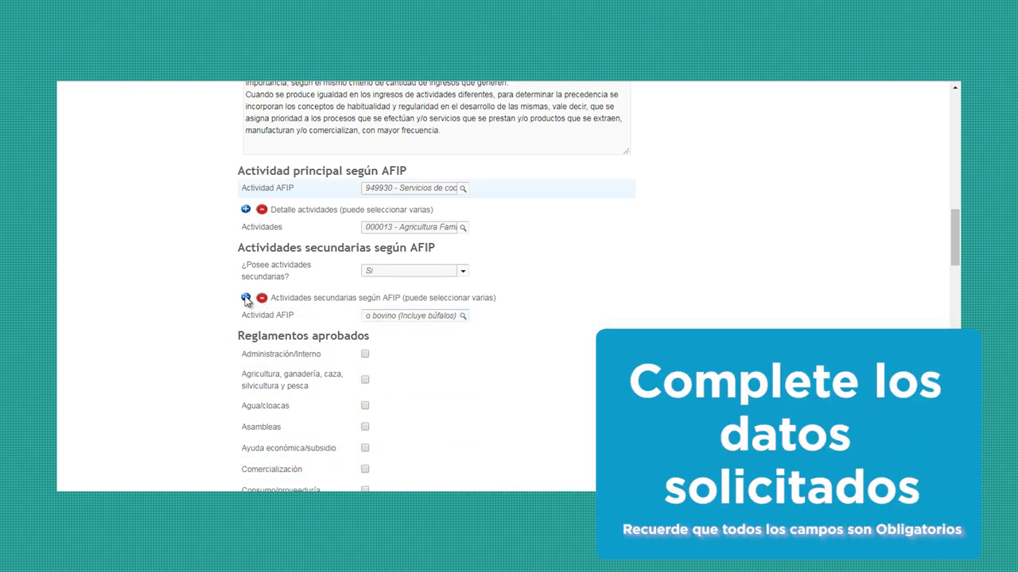
Add extra blank activity entries under Actividades secundarias según AFIP and remove them again
{"action": "left_click", "coordinate": [246, 298]}
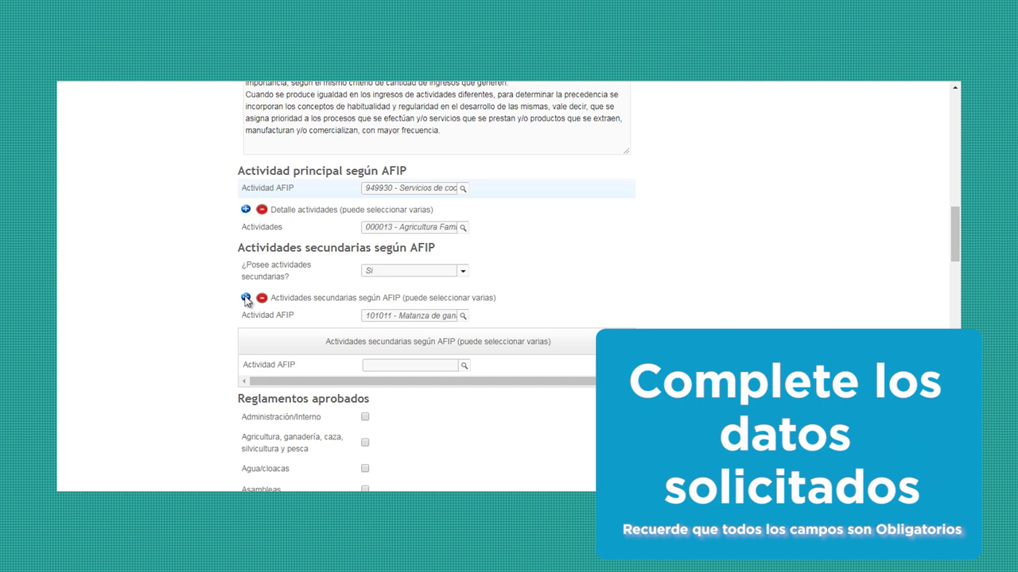
{"action": "left_click", "coordinate": [246, 298]}
{"action": "left_click", "coordinate": [263, 300]}
{"action": "left_click", "coordinate": [264, 301]}
Mark Administración/Interno, Agricultura, ganadería, caza, silvicultura y pesca, and Agua/cloacas as Reglamentos aprobados
{"action": "scroll", "coordinate": [557, 318], "scroll_direction": "down", "scroll_amount": 3}
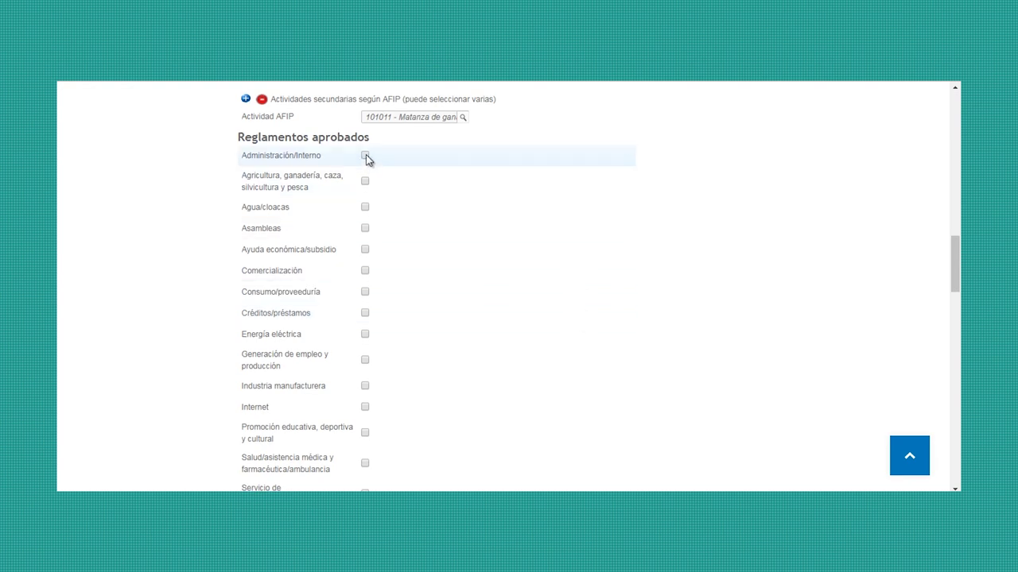
{"action": "left_click", "coordinate": [365, 156]}
{"action": "left_click", "coordinate": [365, 181]}
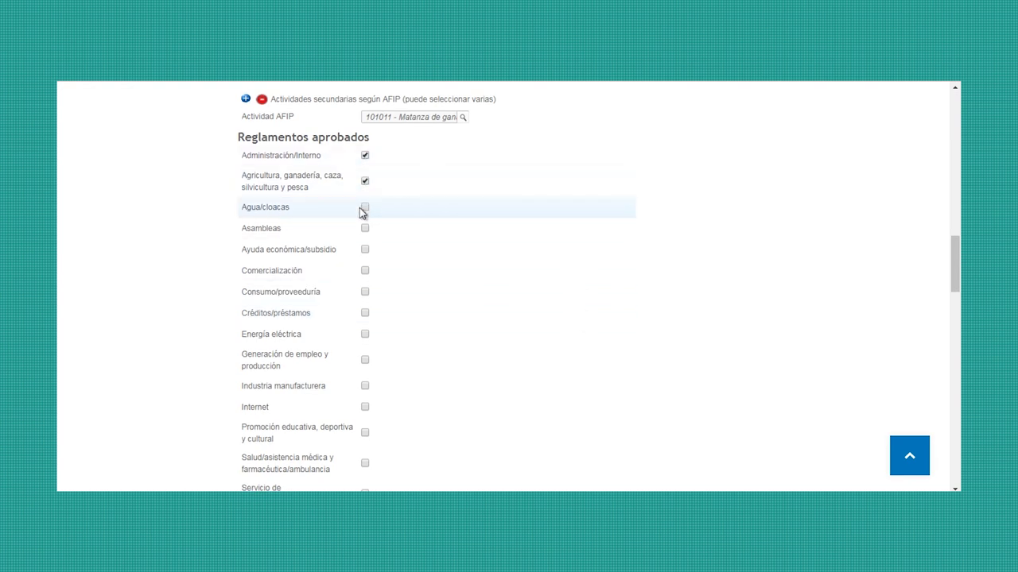
{"action": "left_click", "coordinate": [365, 208]}
Mark Otros among the Reglamentos aprobados and specify it as "prueba"
{"action": "scroll", "coordinate": [389, 227], "scroll_direction": "down", "scroll_amount": 2}
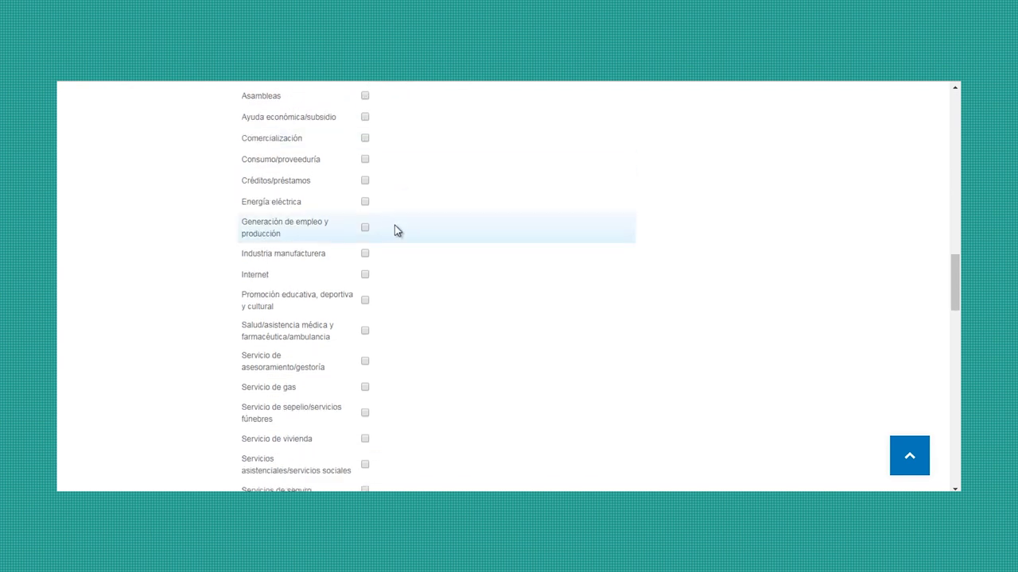
{"action": "scroll", "coordinate": [396, 230], "scroll_direction": "down", "scroll_amount": 1}
{"action": "scroll", "coordinate": [396, 229], "scroll_direction": "down", "scroll_amount": 1}
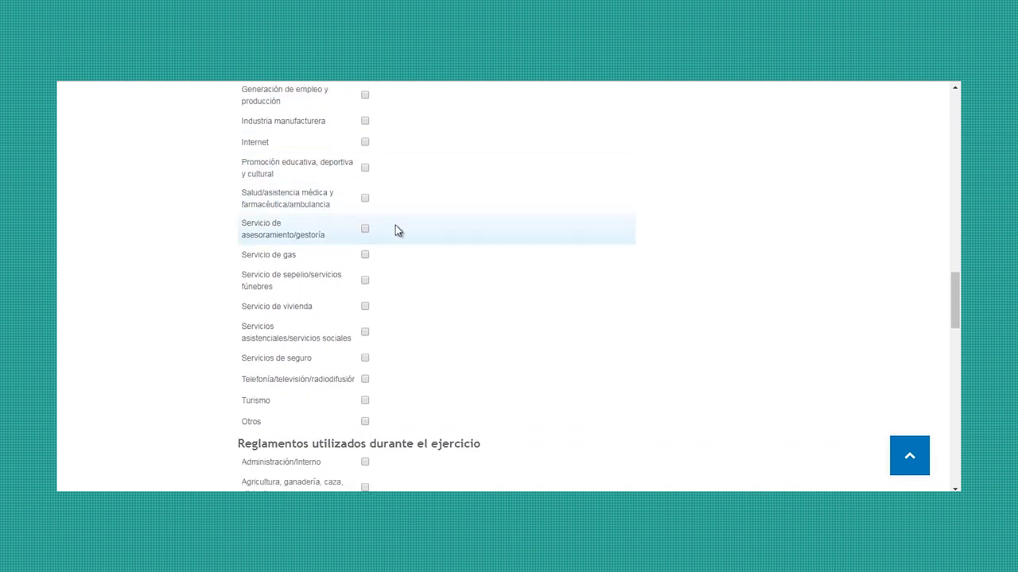
{"action": "scroll", "coordinate": [398, 231], "scroll_direction": "down", "scroll_amount": 3}
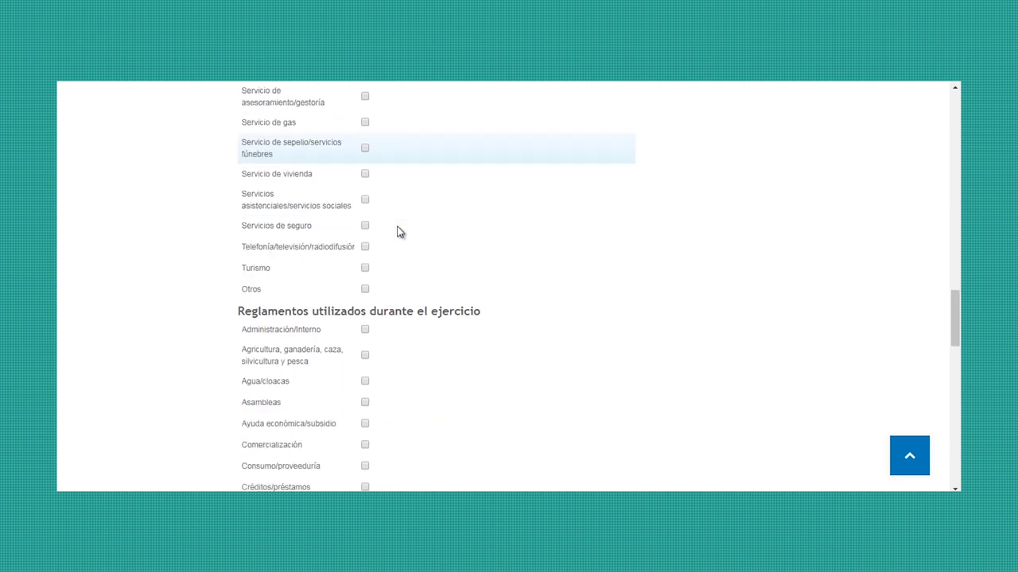
{"action": "left_click", "coordinate": [365, 223]}
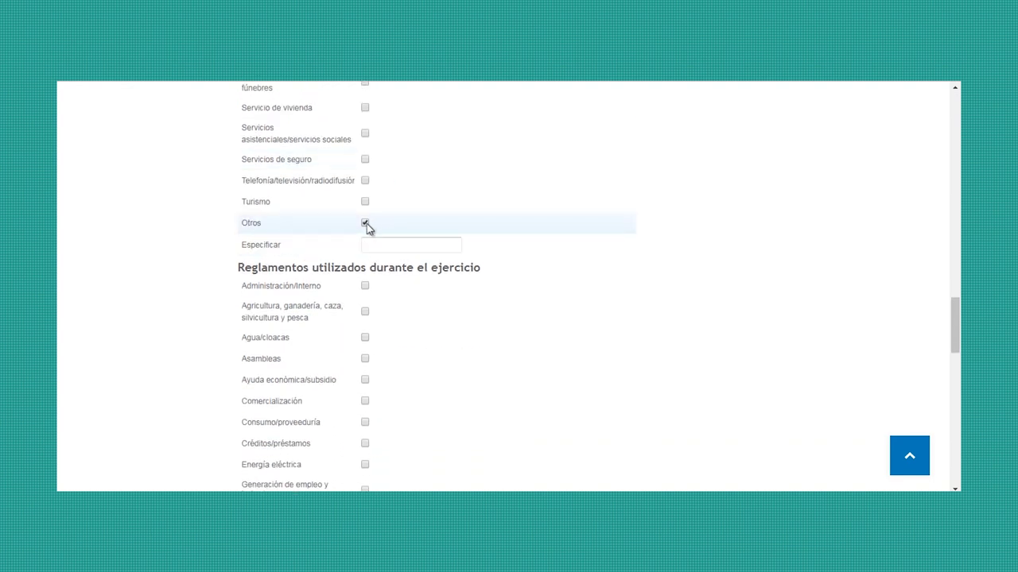
{"action": "left_click", "coordinate": [378, 241]}
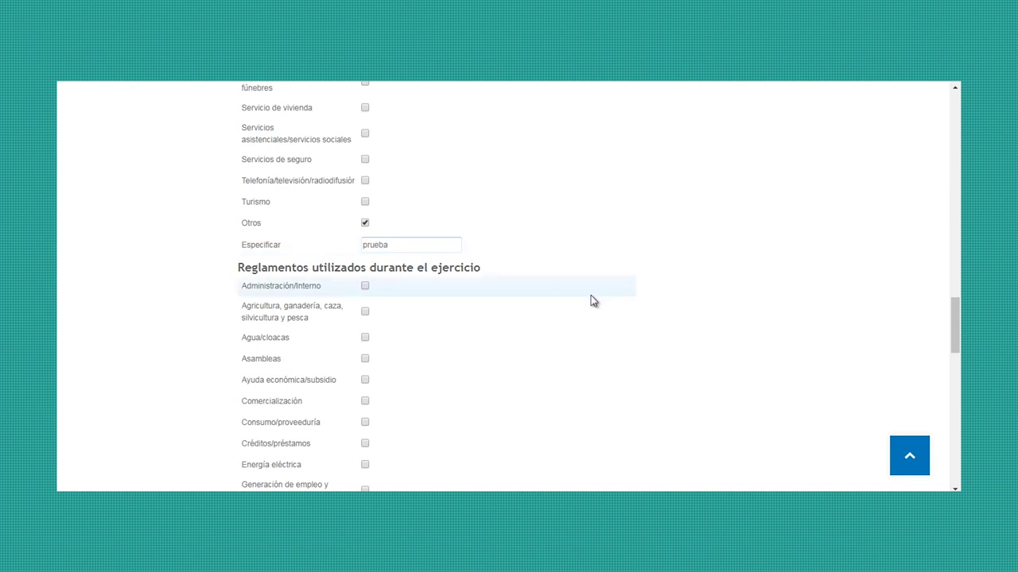
Mark Administración/Interno, Agricultura, ganadería, caza, silvicultura y pesca, and Agua/cloacas under Reglamentos utilizados durante el ejercicio
{"action": "left_click", "coordinate": [365, 287]}
{"action": "left_click", "coordinate": [364, 311]}
{"action": "left_click", "coordinate": [365, 337]}
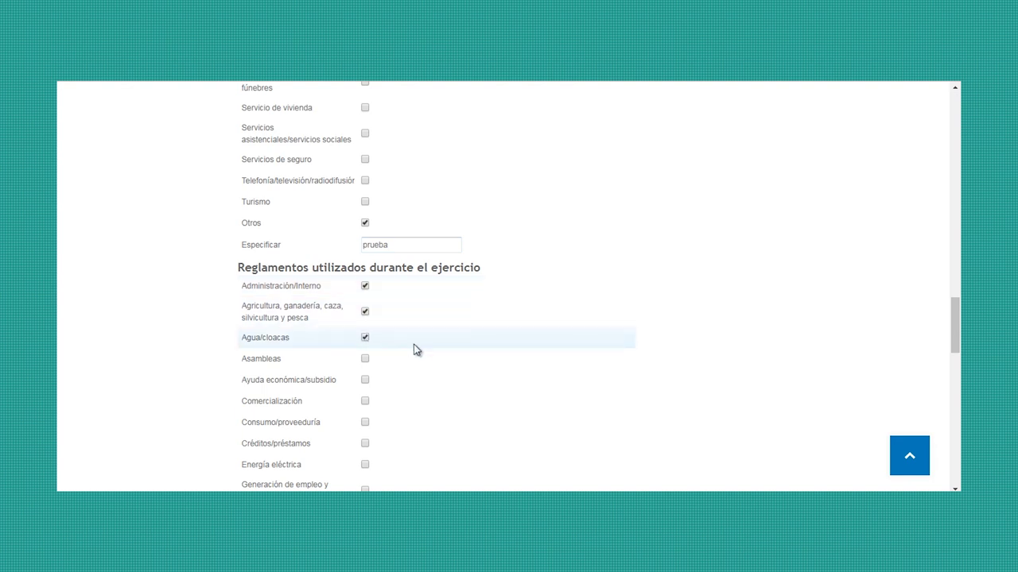
Mark Otros under Reglamentos utilizados durante el ejercicio and clear it again
{"action": "scroll", "coordinate": [580, 342], "scroll_direction": "down", "scroll_amount": 2}
{"action": "scroll", "coordinate": [577, 333], "scroll_direction": "down", "scroll_amount": 2}
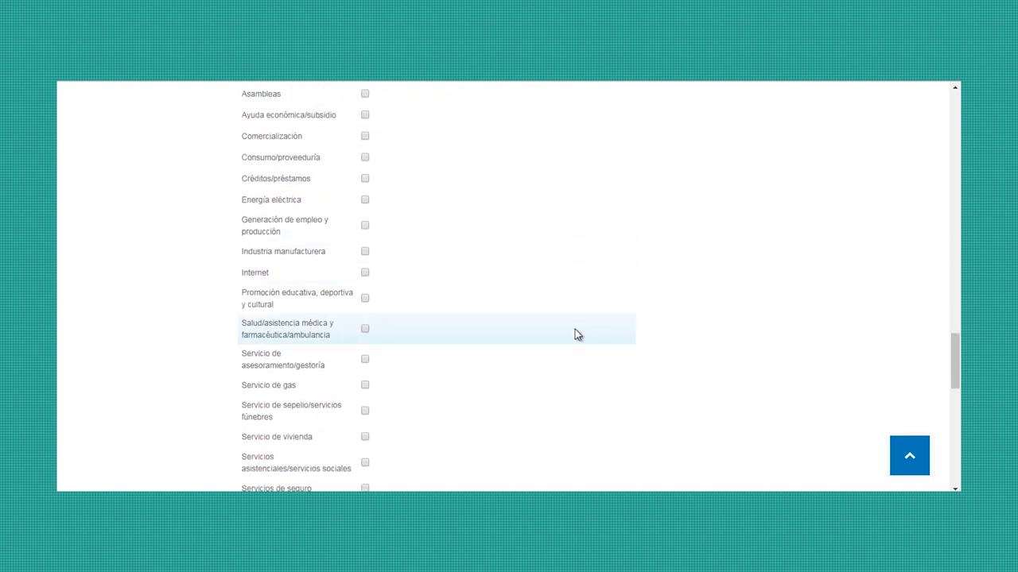
{"action": "scroll", "coordinate": [577, 332], "scroll_direction": "down", "scroll_amount": 2}
{"action": "scroll", "coordinate": [578, 332], "scroll_direction": "down", "scroll_amount": 2}
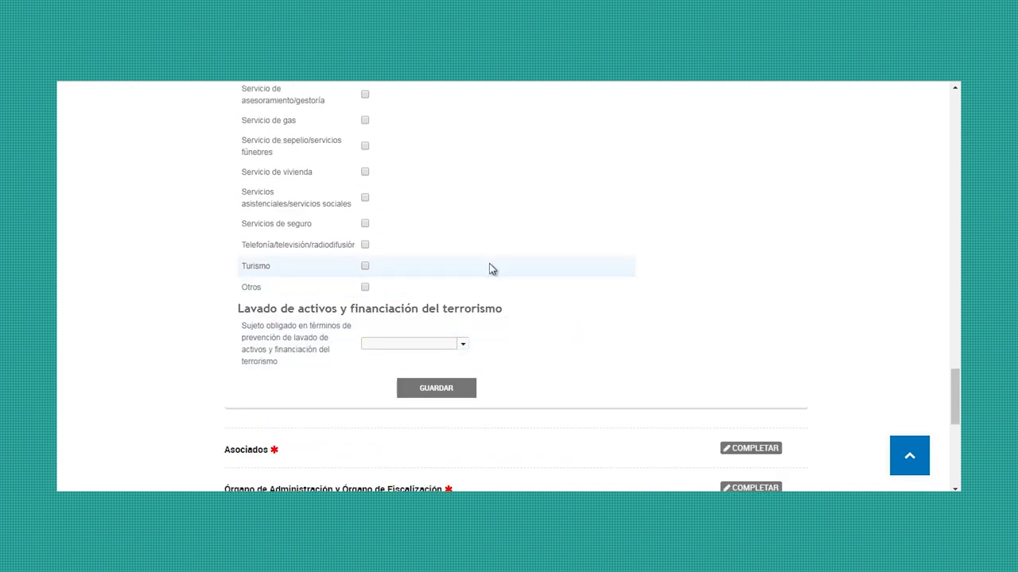
{"action": "left_click", "coordinate": [365, 288]}
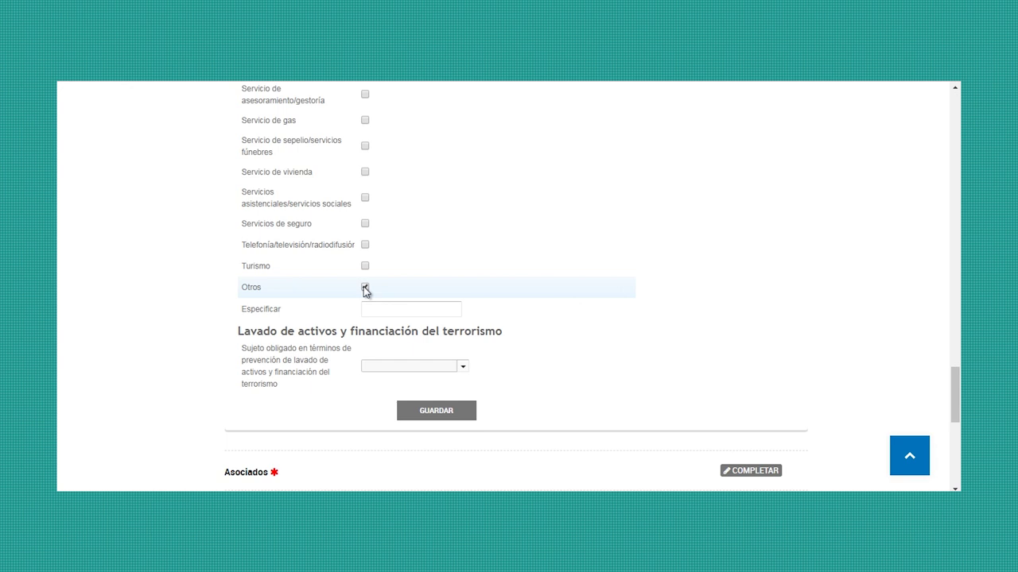
{"action": "left_click", "coordinate": [365, 288]}
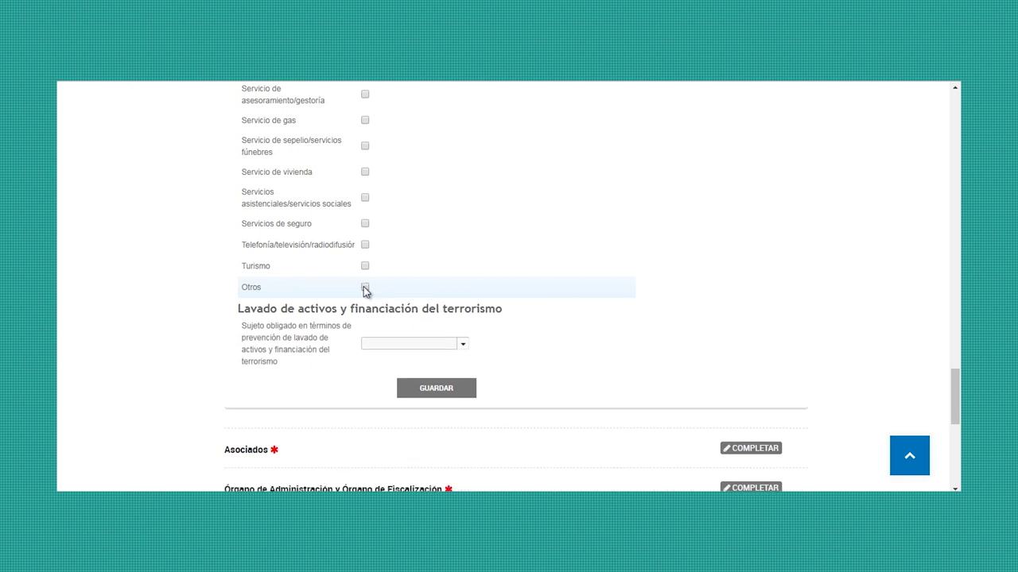
Answer whether the entity is a Sujeto obligado for money laundering and terrorism financing prevention, and save the identification form
{"action": "left_click", "coordinate": [461, 348]}
{"action": "left_click", "coordinate": [454, 356]}
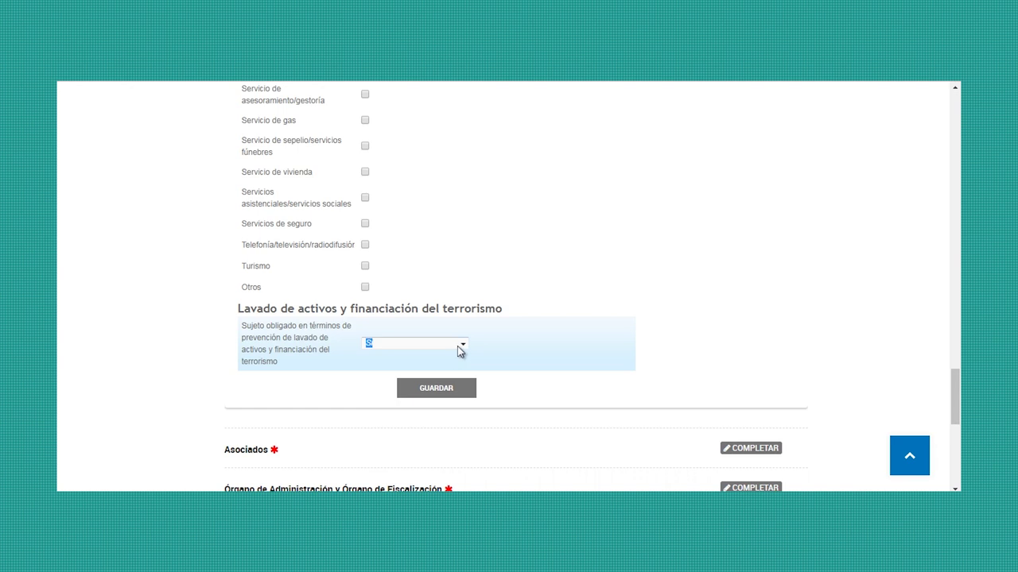
{"action": "left_click", "coordinate": [462, 346]}
{"action": "left_click", "coordinate": [447, 375]}
{"action": "left_click", "coordinate": [453, 391]}
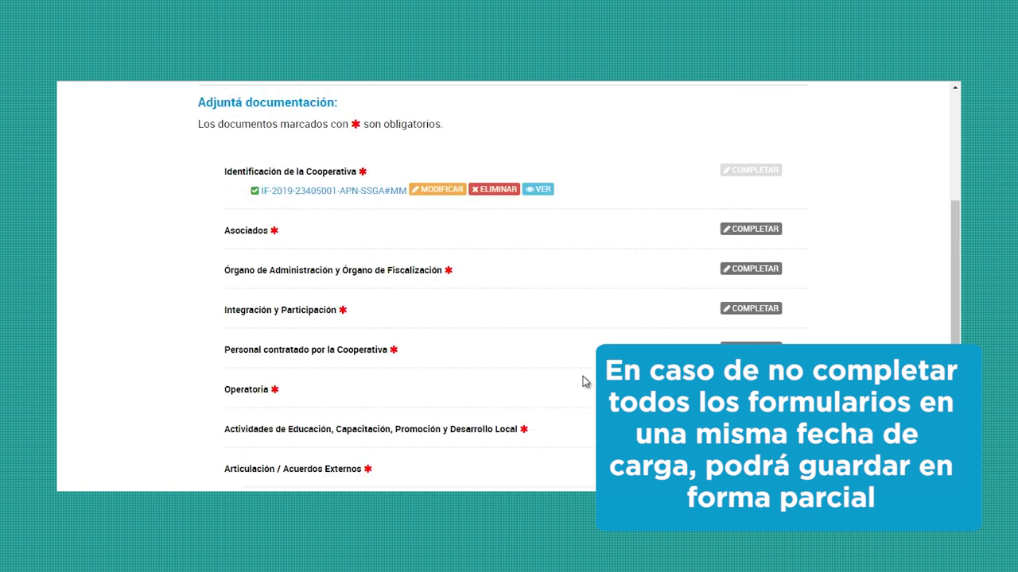
Open the Asociados form for completion and examine the instruction for the Cantidad de Asociados section
{"action": "left_click", "coordinate": [736, 233]}
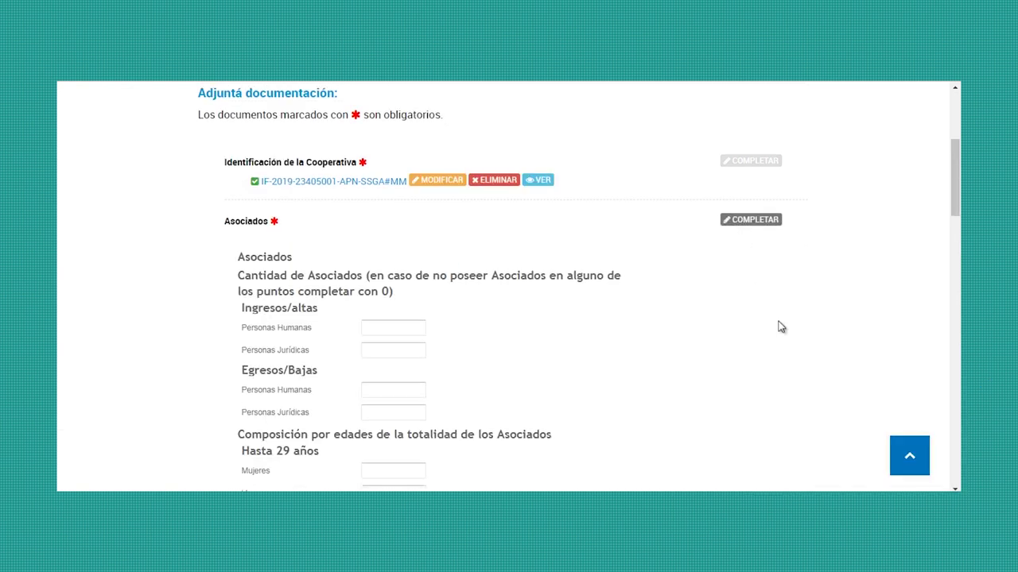
{"action": "scroll", "coordinate": [780, 326], "scroll_direction": "down", "scroll_amount": 2}
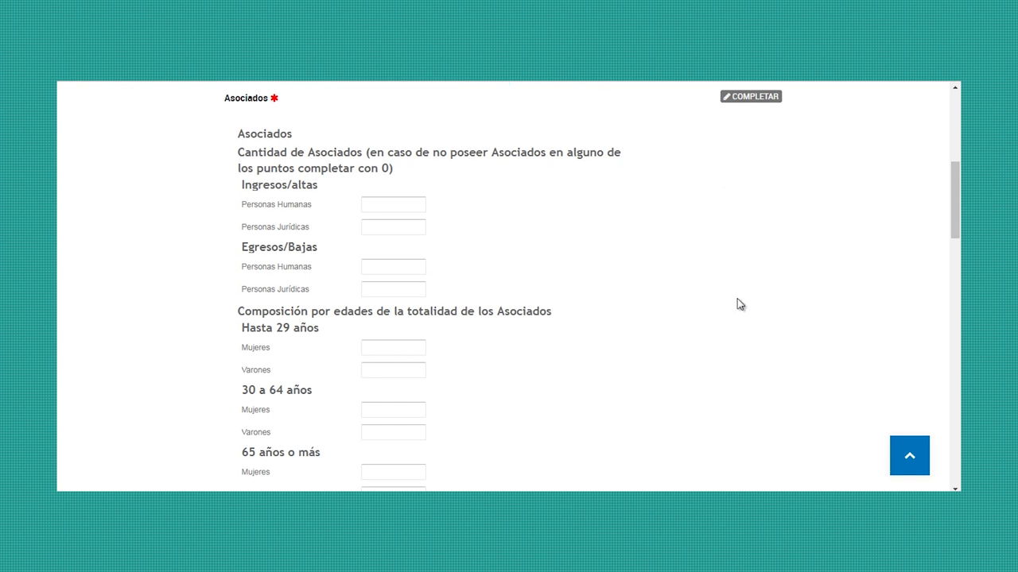
{"action": "left_click_drag", "start_coordinate": [231, 168], "coordinate": [433, 181]}
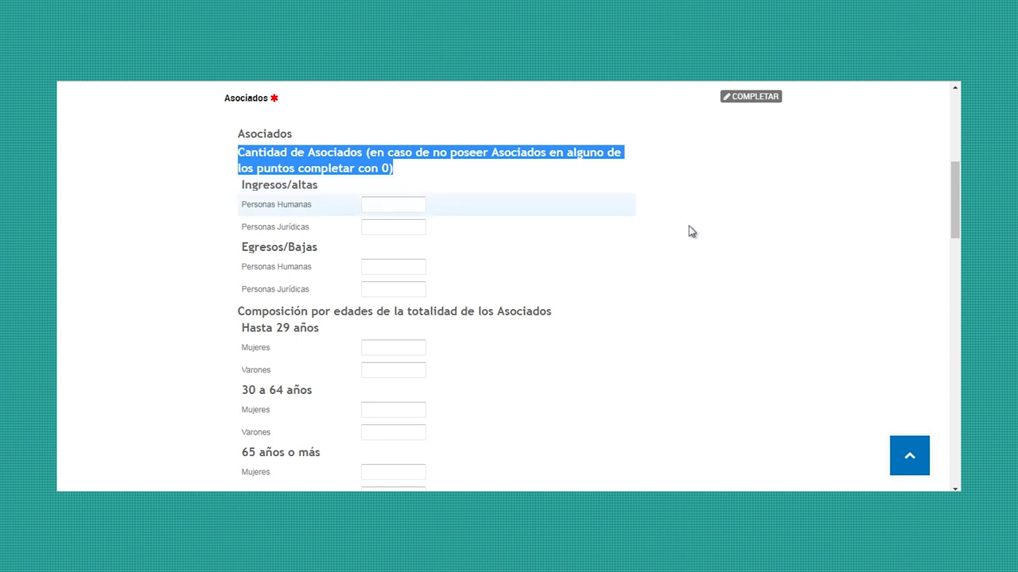
{"action": "left_click", "coordinate": [739, 242]}
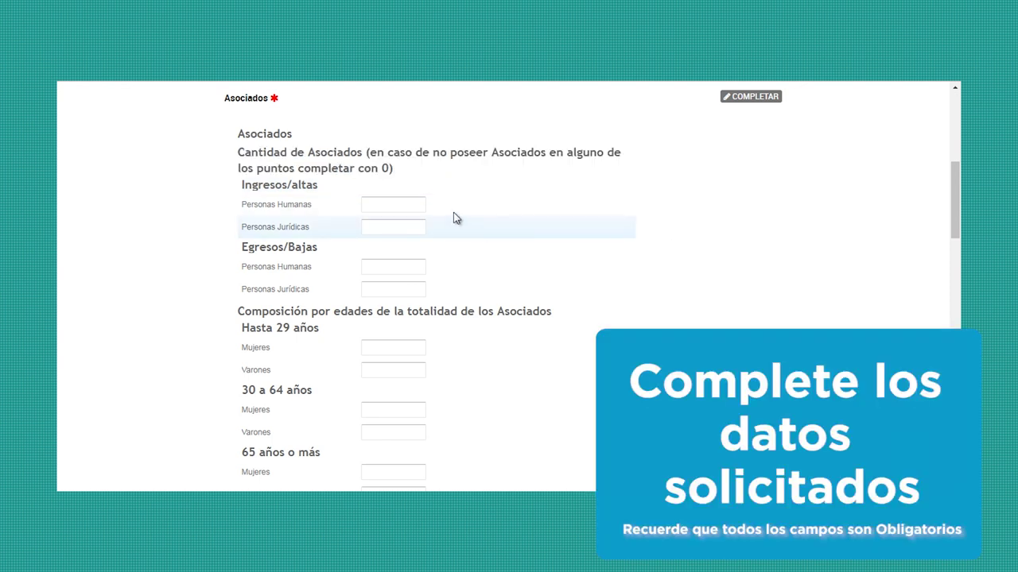
Enter Ingresos/altas as 4 Personas Humanas and 4 Personas Jurídicas, and Egresos/Bajas as 3 Personas Humanas and 0 Personas Jurídicas
{"action": "left_click", "coordinate": [422, 203]}
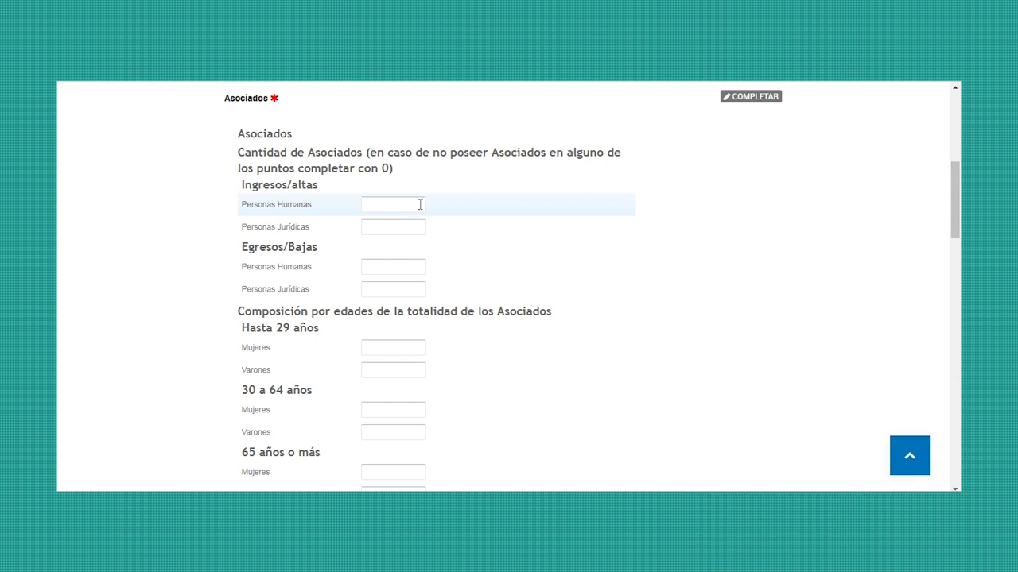
{"action": "type", "text": "44"}
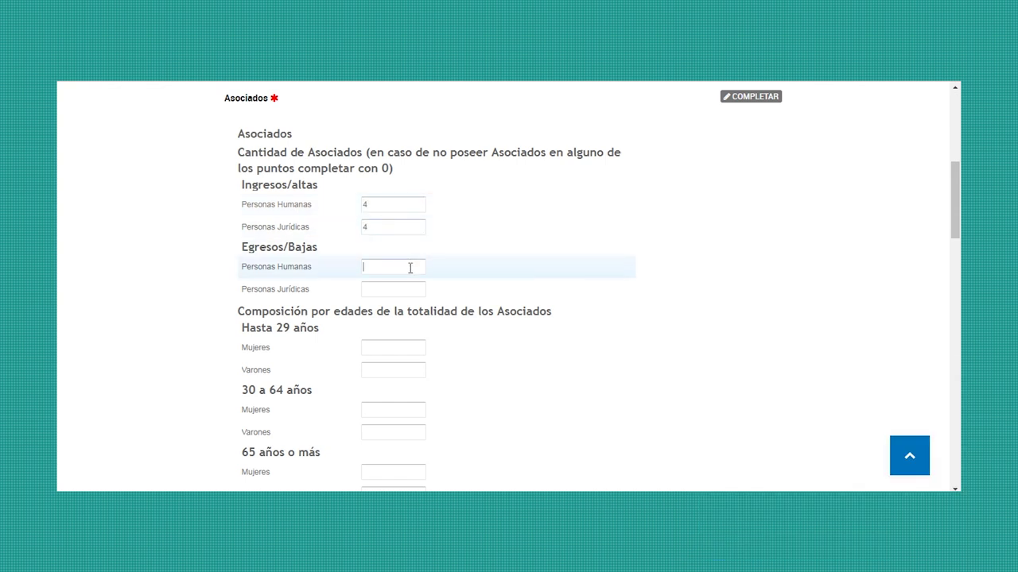
{"action": "left_click", "coordinate": [410, 268]}
{"action": "type", "text": "3"}
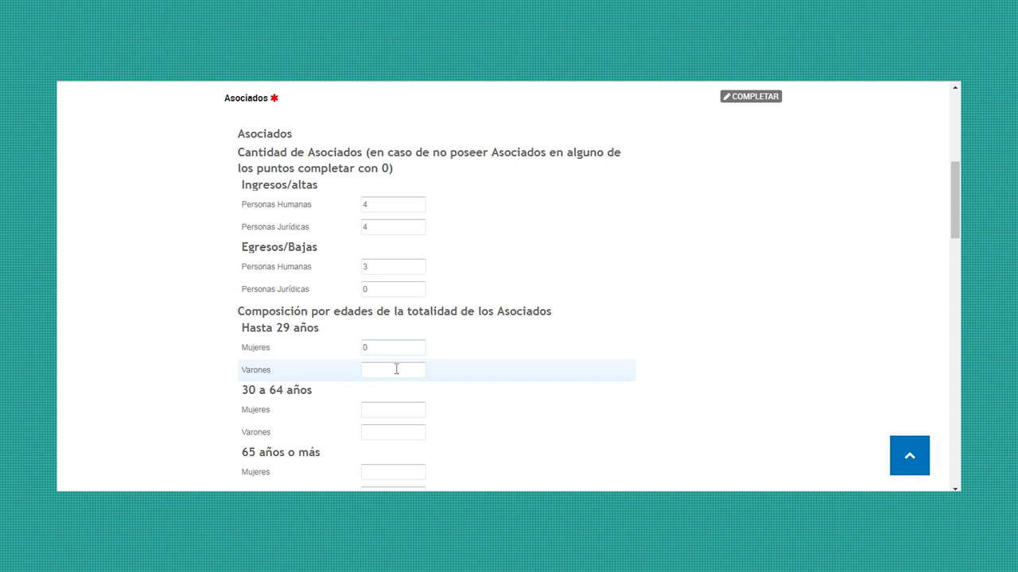
Complete the associates' age composition with 0 Mujeres and 2 Varones up to 29 años, and 2 of each in both older groups
{"action": "type", "text": "2"}
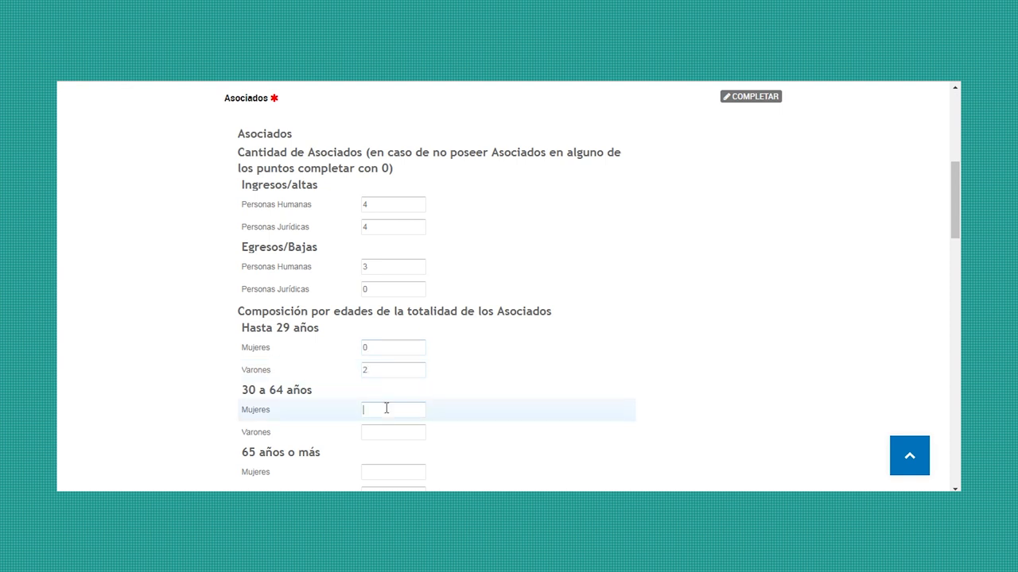
{"action": "type", "text": "22"}
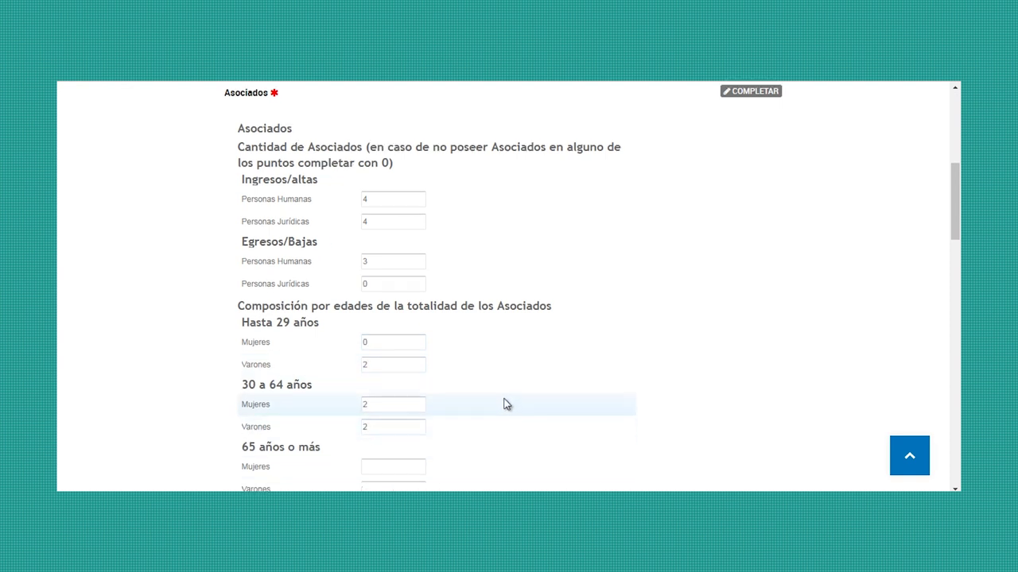
{"action": "scroll", "coordinate": [414, 334], "scroll_direction": "down", "scroll_amount": 3}
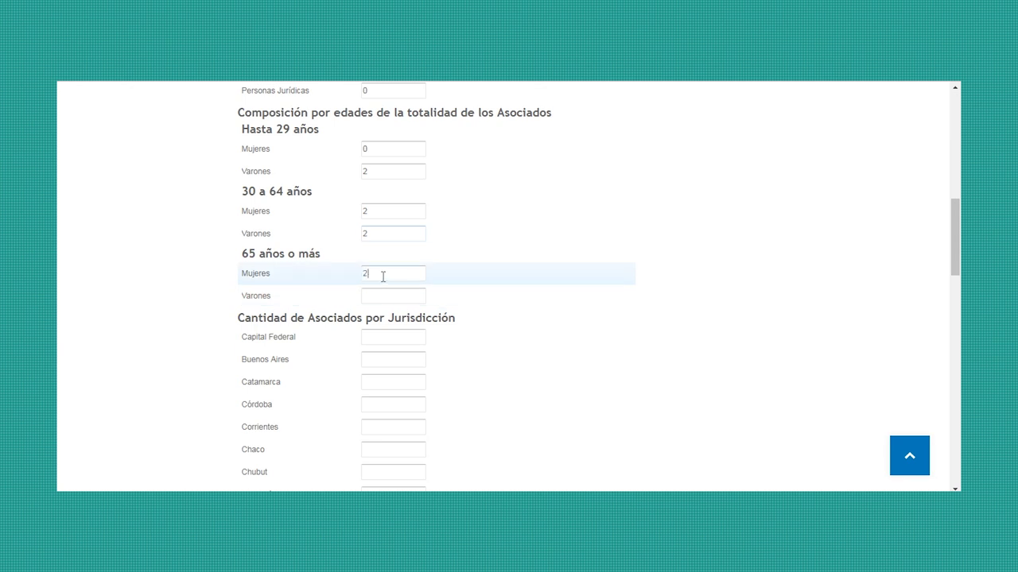
{"action": "left_click", "coordinate": [381, 298]}
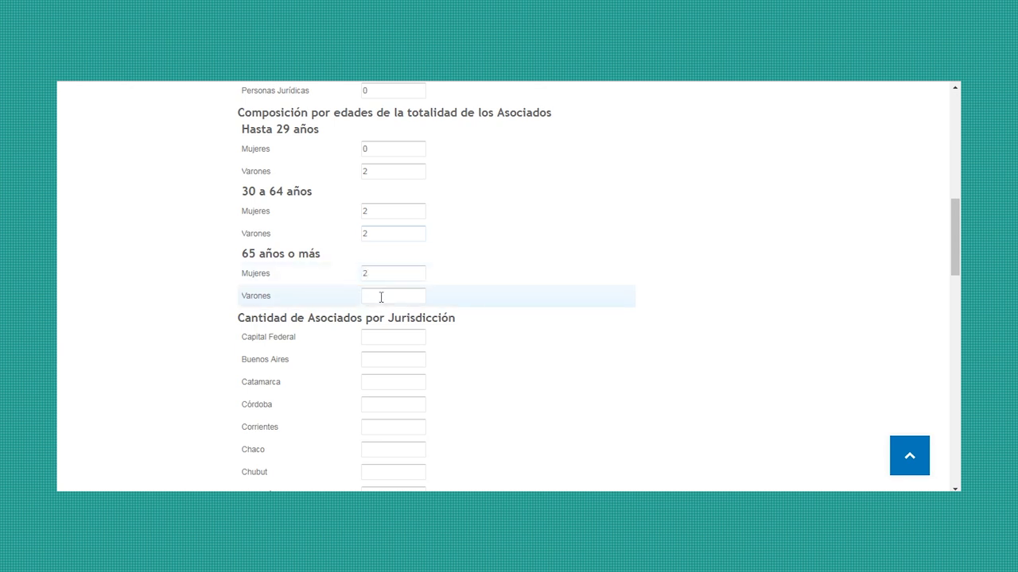
{"action": "type", "text": "2"}
Set the number of associates to 2 each for Capital Federal, Buenos Aires, Catamarca, Córdoba, Corrientes and Chaco
{"action": "left_click", "coordinate": [382, 359]}
{"action": "type", "text": "2"}
{"action": "left_click", "coordinate": [382, 382]}
{"action": "type", "text": "2"}
{"action": "left_click", "coordinate": [380, 404]}
{"action": "type", "text": "2"}
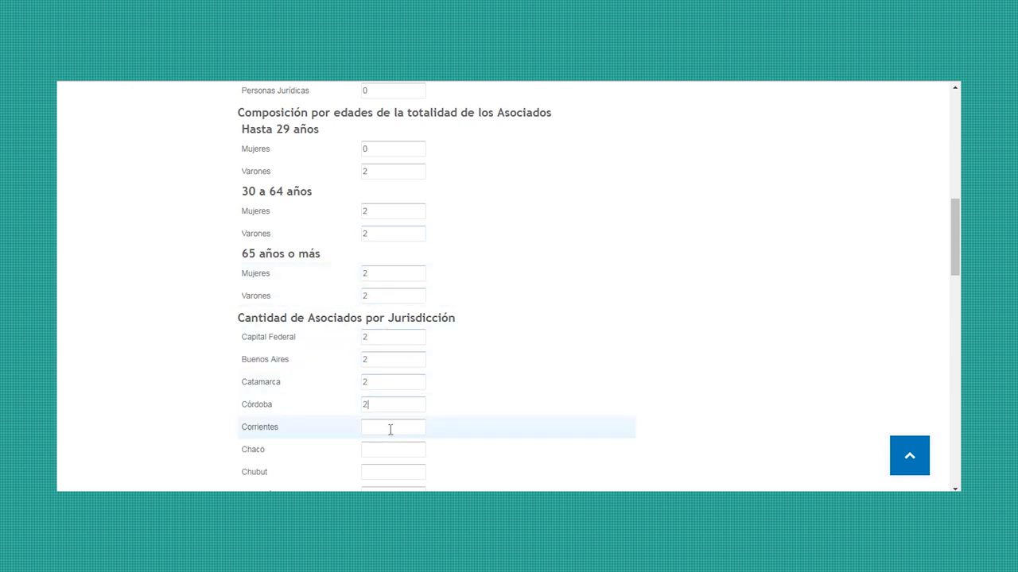
{"action": "left_click", "coordinate": [390, 429]}
{"action": "type", "text": "2"}
{"action": "left_click", "coordinate": [393, 452]}
{"action": "type", "text": "2"}
Set the number of associates to 2 each for Chubut, Entre Ríos, Formosa and Jujuy
{"action": "scroll", "coordinate": [482, 374], "scroll_direction": "down", "scroll_amount": 3}
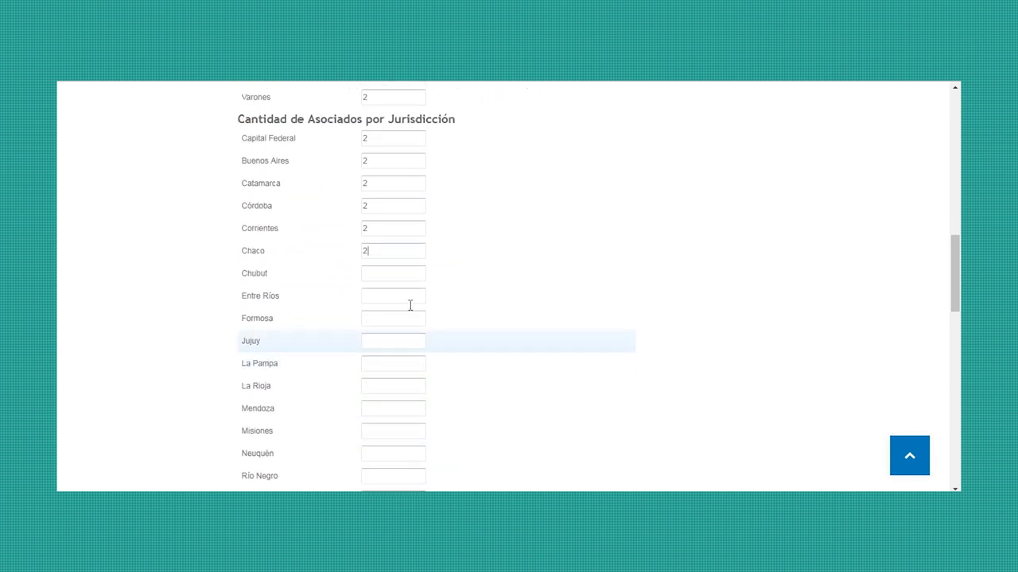
{"action": "type", "text": "2"}
{"action": "left_click", "coordinate": [390, 295]}
{"action": "type", "text": "2"}
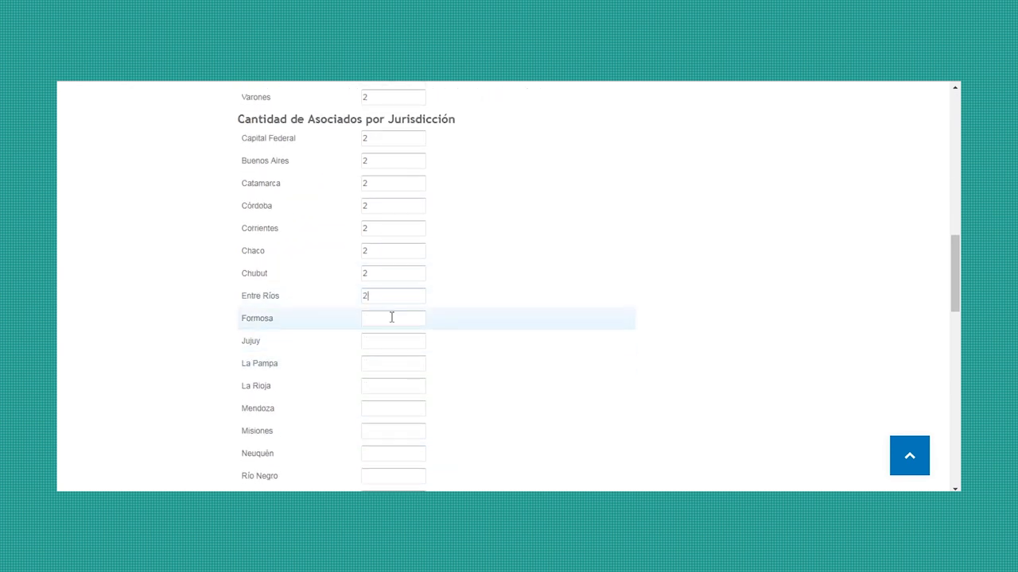
{"action": "left_click", "coordinate": [391, 318]}
{"action": "type", "text": "2"}
{"action": "left_click", "coordinate": [397, 341]}
{"action": "type", "text": "2"}
Enter 22 associates for La Pampa and 2 each for La Rioja, Mendoza, Misiones and Neuquén
{"action": "left_click", "coordinate": [394, 361]}
{"action": "type", "text": "22"}
{"action": "left_click", "coordinate": [398, 384]}
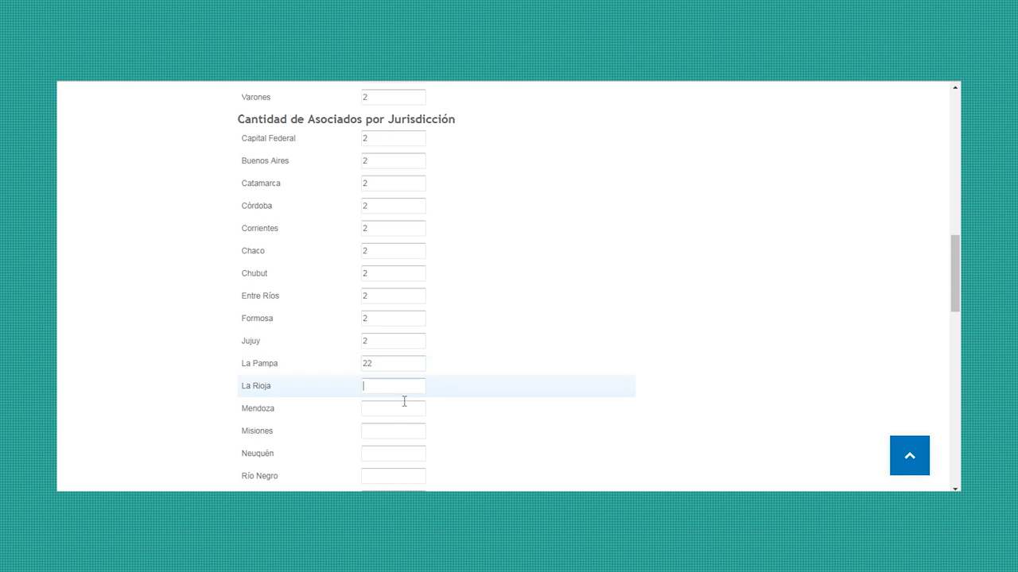
{"action": "type", "text": "2"}
{"action": "left_click", "coordinate": [399, 408]}
{"action": "type", "text": "2"}
{"action": "left_click", "coordinate": [402, 431]}
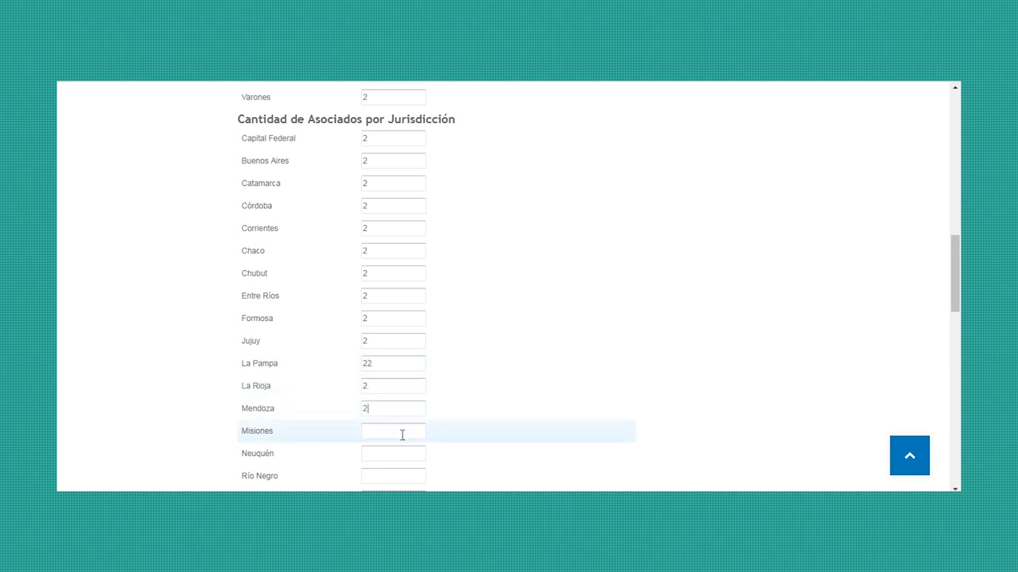
{"action": "type", "text": "2"}
{"action": "left_click", "coordinate": [405, 454]}
{"action": "type", "text": "2"}
Set the number of associates to 2 each for Río Negro, Salta, San Juan, San Luis and Santa Cruz
{"action": "scroll", "coordinate": [493, 322], "scroll_direction": "down", "scroll_amount": 3}
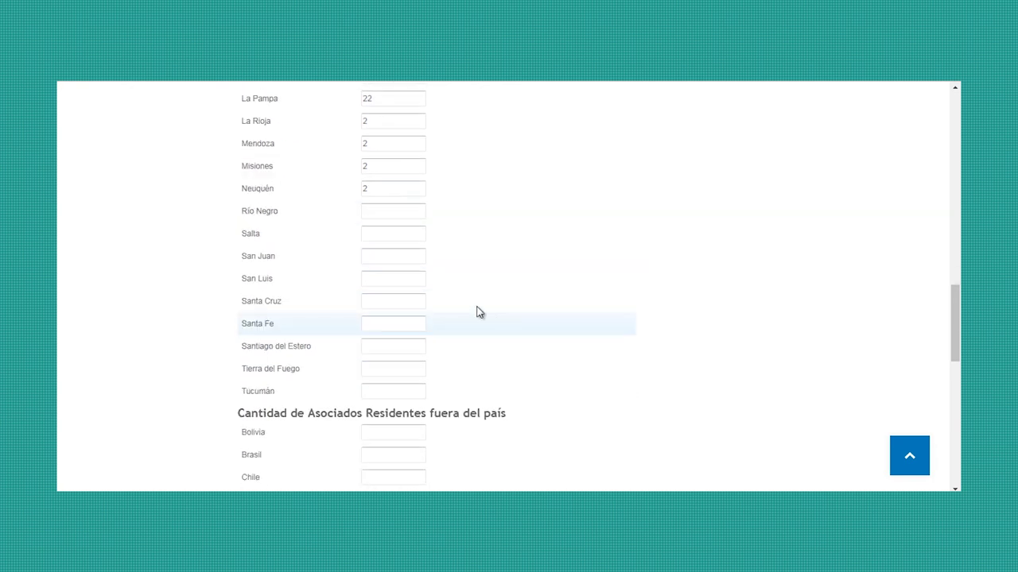
{"action": "left_click", "coordinate": [379, 213]}
{"action": "type", "text": "2"}
{"action": "left_click", "coordinate": [384, 236]}
{"action": "type", "text": "2"}
{"action": "left_click", "coordinate": [390, 257]}
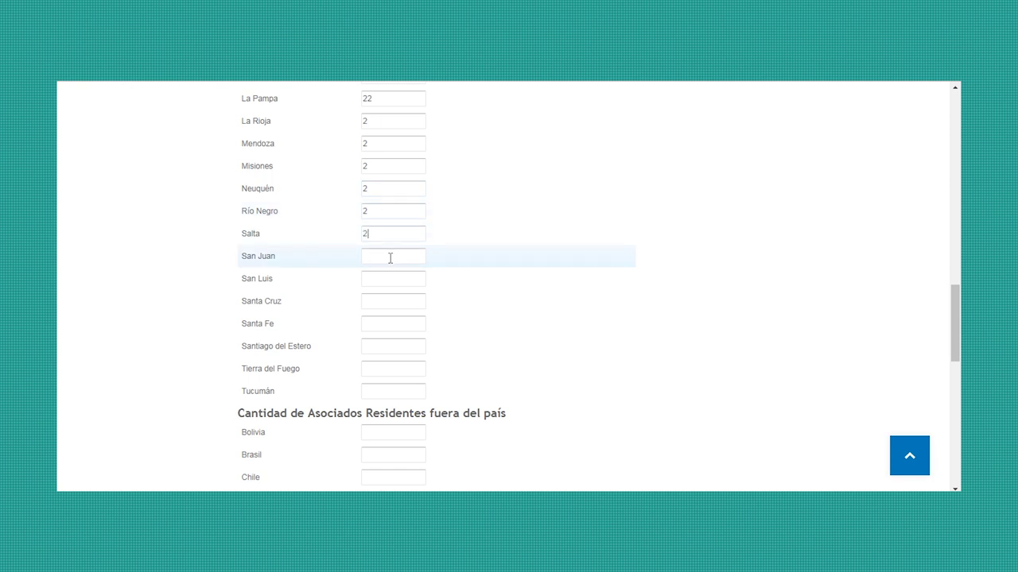
{"action": "type", "text": "2"}
{"action": "left_click", "coordinate": [393, 279]}
{"action": "type", "text": "2"}
{"action": "left_click", "coordinate": [395, 302]}
{"action": "type", "text": "2"}
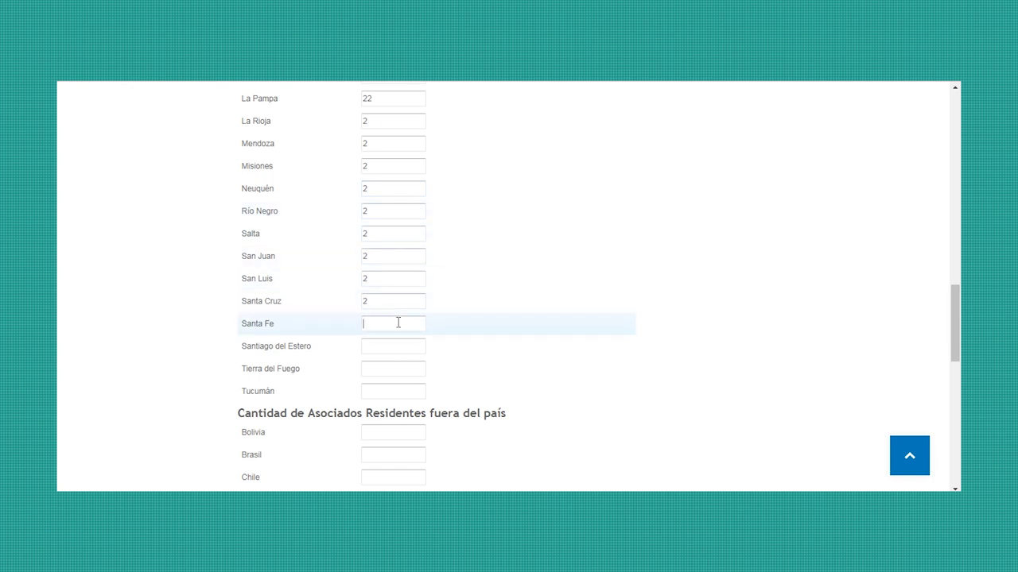
Set the number of associates to 0 each for Santa Fe, Santiago del Estero, Tierra del Fuego and Tucumán
{"action": "type", "text": "0"}
{"action": "left_click", "coordinate": [390, 347]}
{"action": "type", "text": "0"}
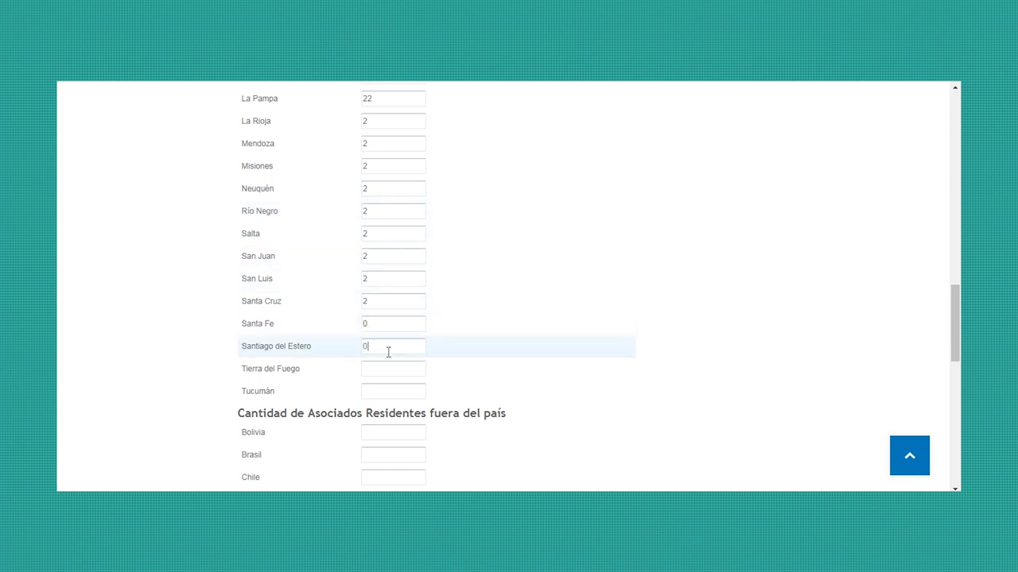
{"action": "type", "text": "0"}
{"action": "left_click", "coordinate": [395, 389]}
{"action": "type", "text": "0"}
Set the number of associates residing abroad to 0 each for Bolivia, Brasil, Chile and Paraguay
{"action": "scroll", "coordinate": [484, 306], "scroll_direction": "down", "scroll_amount": 3}
{"action": "left_click", "coordinate": [392, 236]}
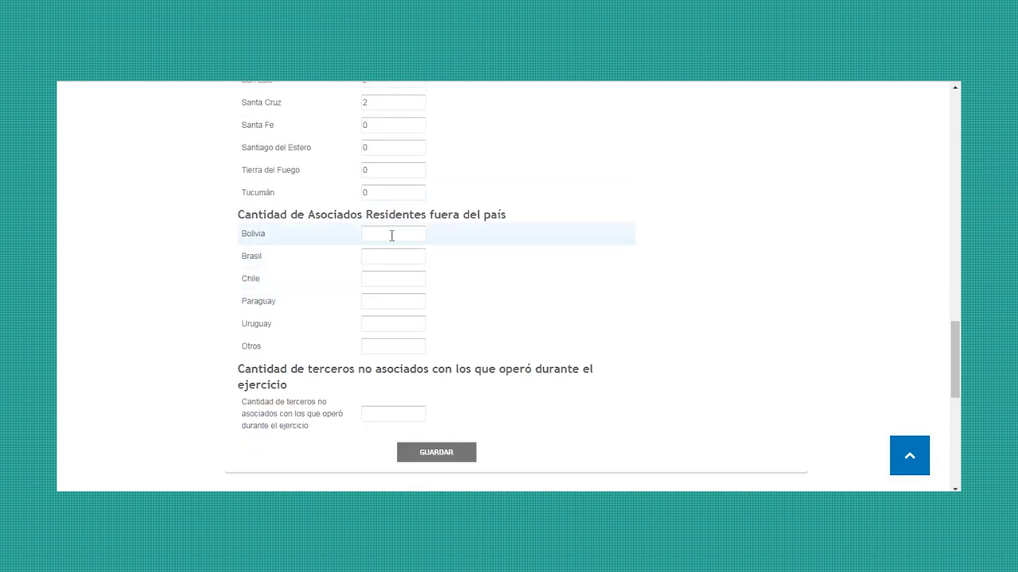
{"action": "type", "text": "0"}
{"action": "left_click", "coordinate": [398, 261]}
{"action": "type", "text": "0"}
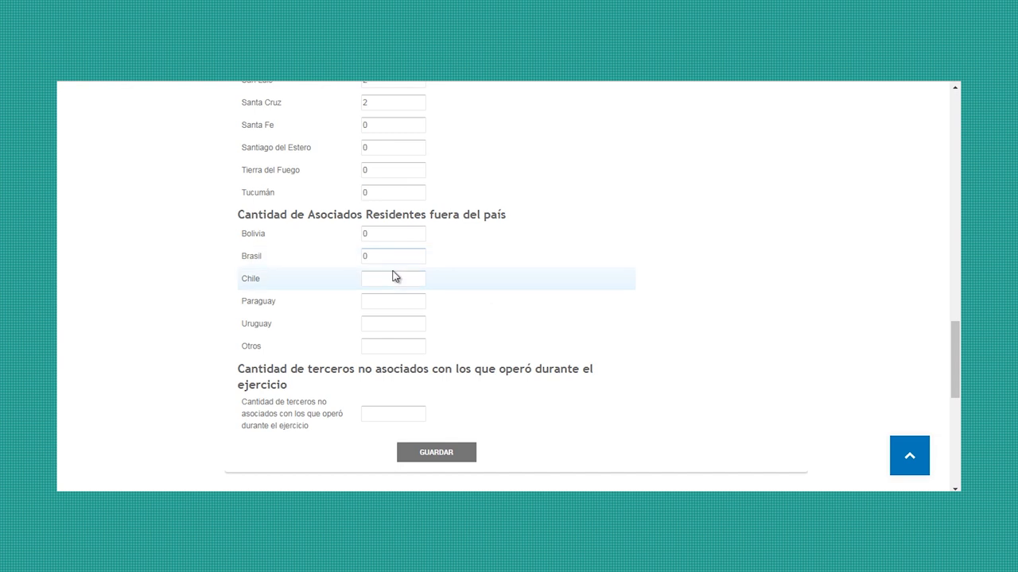
{"action": "left_click", "coordinate": [393, 276]}
{"action": "left_click", "coordinate": [393, 300]}
{"action": "type", "text": "0"}
Enter 0 associates residing in Uruguay and 1 under Otros, and save the Asociados form
{"action": "left_click", "coordinate": [393, 324]}
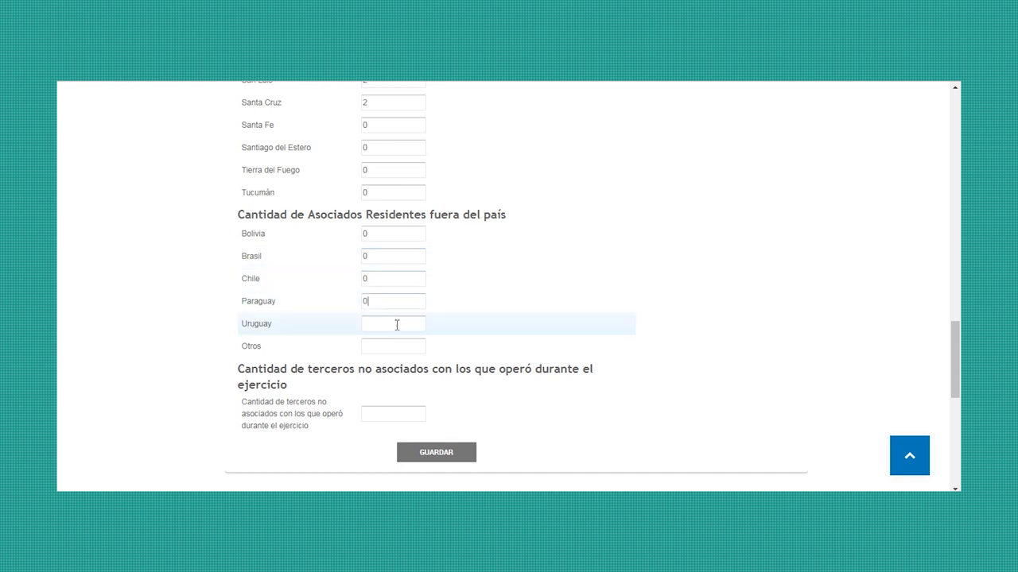
{"action": "type", "text": "0"}
{"action": "left_click", "coordinate": [392, 347]}
{"action": "type", "text": "1"}
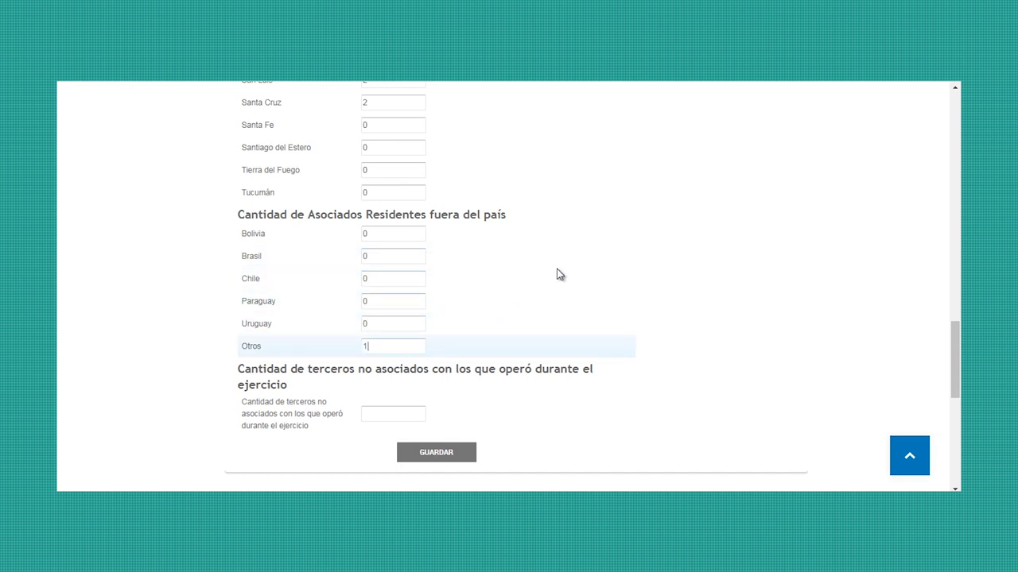
{"action": "scroll", "coordinate": [559, 275], "scroll_direction": "down", "scroll_amount": 1}
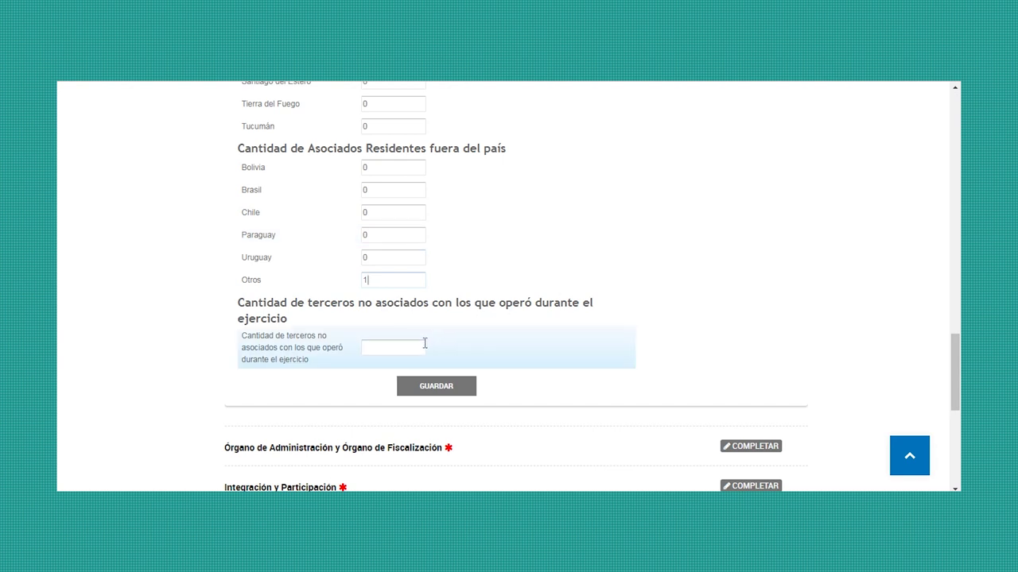
{"action": "left_click", "coordinate": [414, 395]}
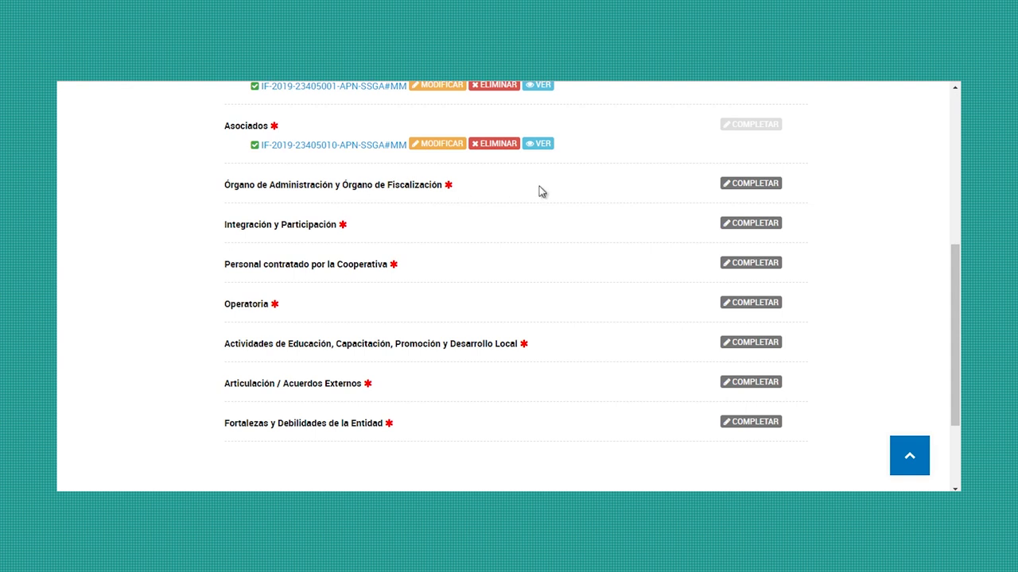
In the Órgano de Administración y Órgano de Fiscalización form, enter 4 Mujeres and 4 Varones as Consejeros titulares, and 3 of each for Fiscalización titulares
{"action": "left_click", "coordinate": [745, 187]}
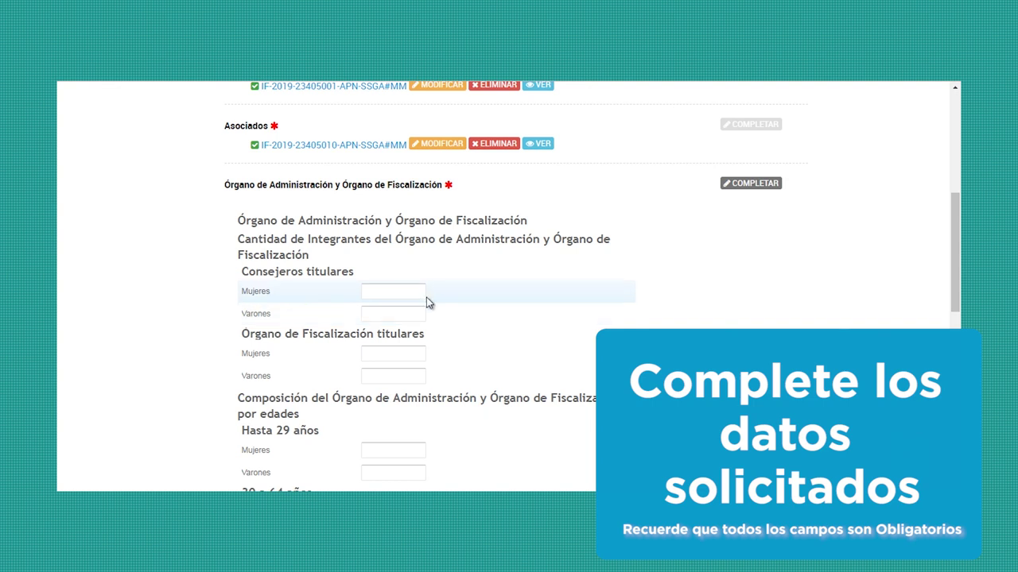
{"action": "type", "text": "4"}
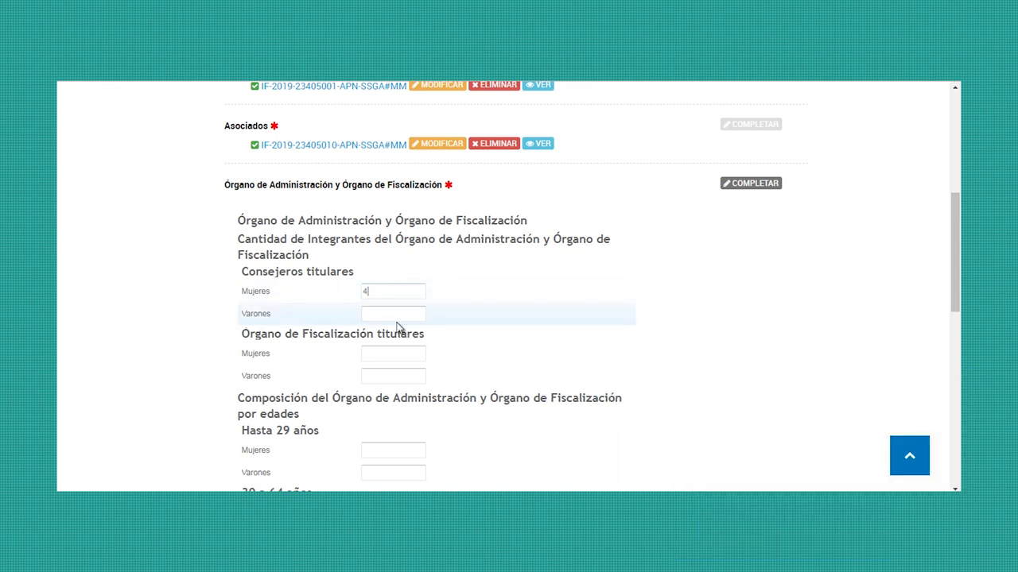
{"action": "type", "text": "4"}
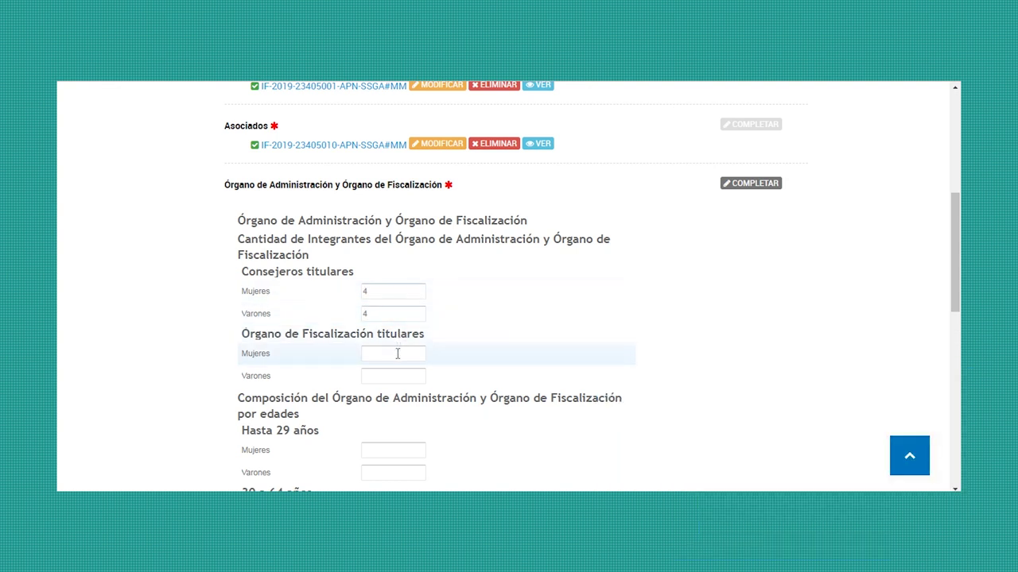
{"action": "type", "text": "3"}
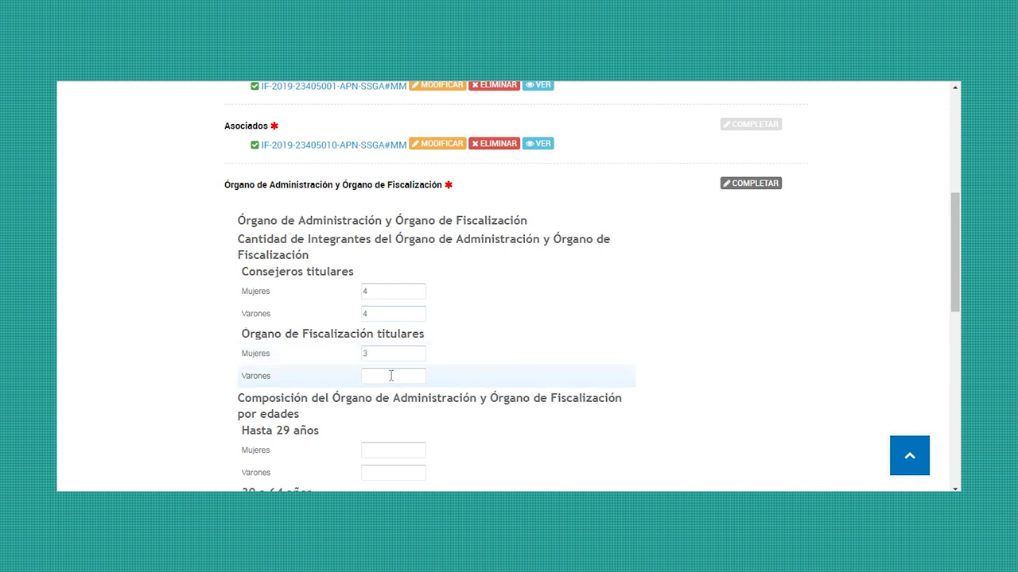
Enter the two bodies' age composition as 2 Mujeres and 2 Varones up to 29 años, and 0 of each for 30 a 64 años
{"action": "scroll", "coordinate": [395, 380], "scroll_direction": "down", "scroll_amount": 2}
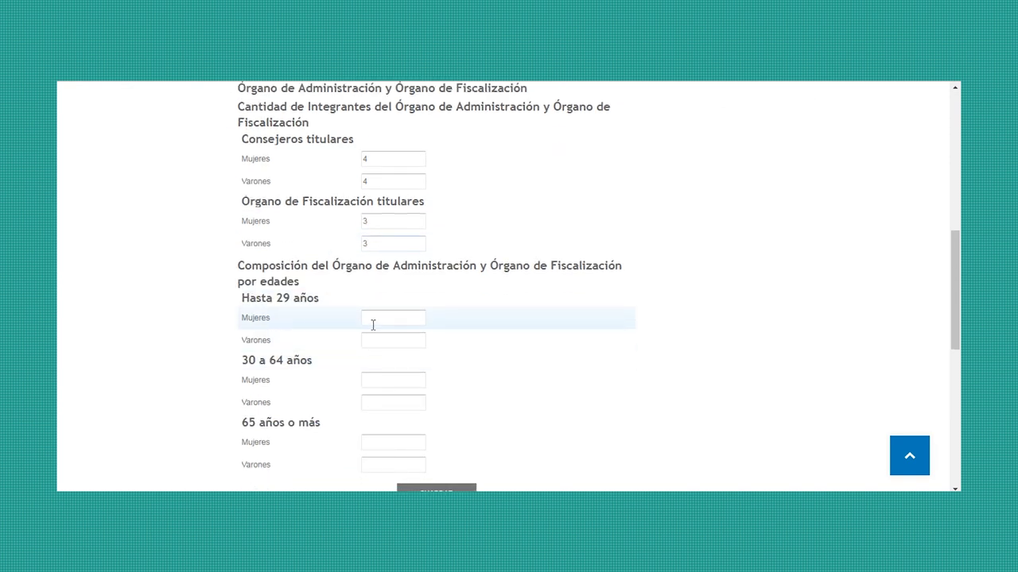
{"action": "left_click", "coordinate": [372, 322]}
{"action": "type", "text": "2"}
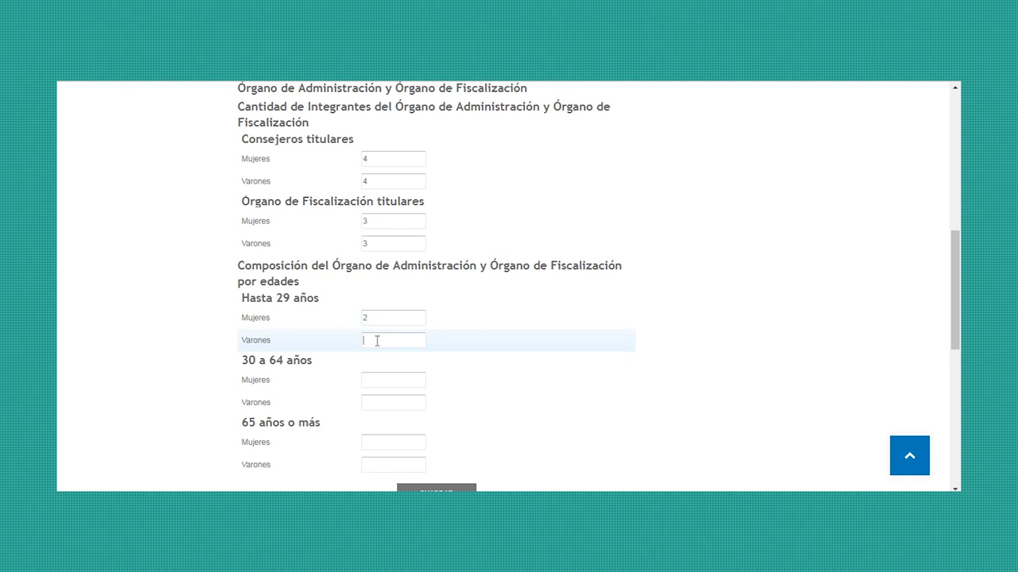
{"action": "type", "text": "2"}
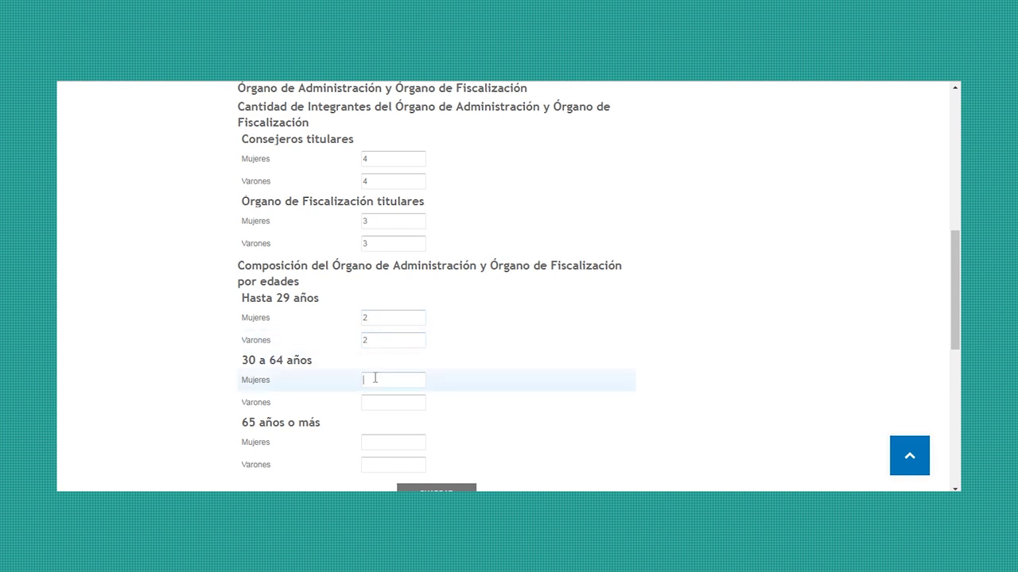
{"action": "type", "text": "0"}
Enter 2 Mujeres and 1 Varones for 65 años o más, and save the Órgano de Administración y Órgano de Fiscalización form
{"action": "left_click", "coordinate": [376, 442]}
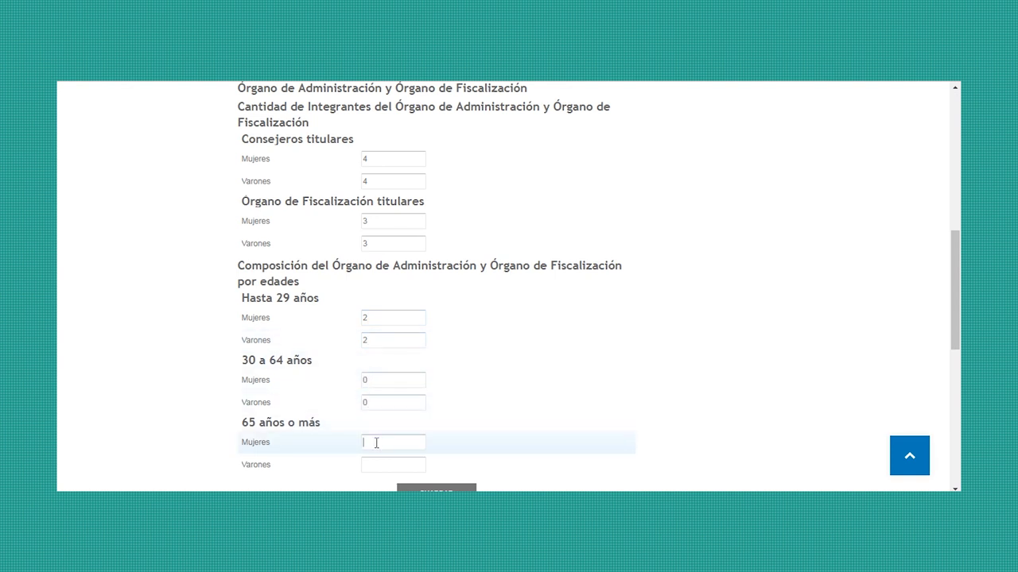
{"action": "left_click", "coordinate": [379, 461]}
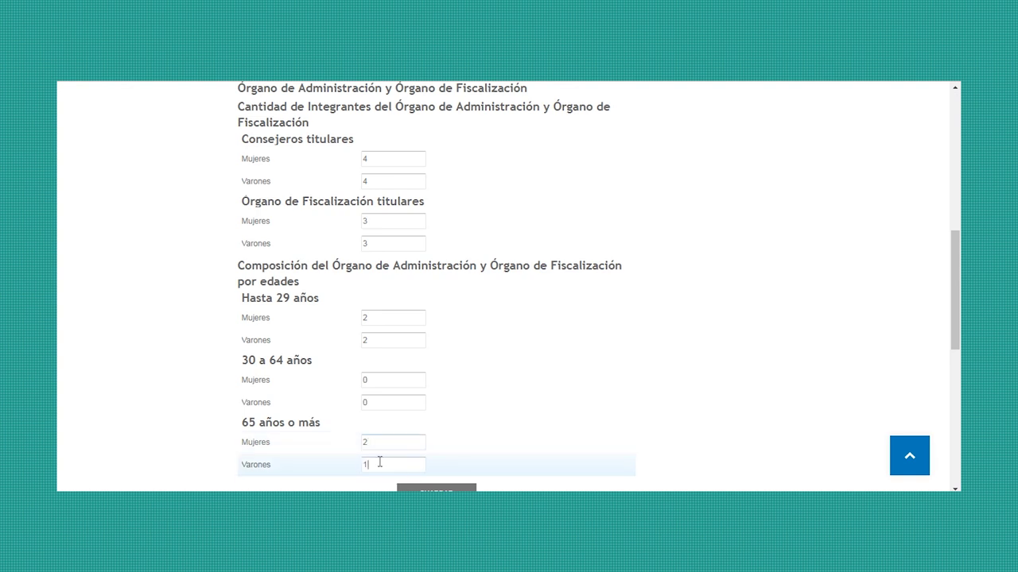
{"action": "scroll", "coordinate": [547, 329], "scroll_direction": "down", "scroll_amount": 4}
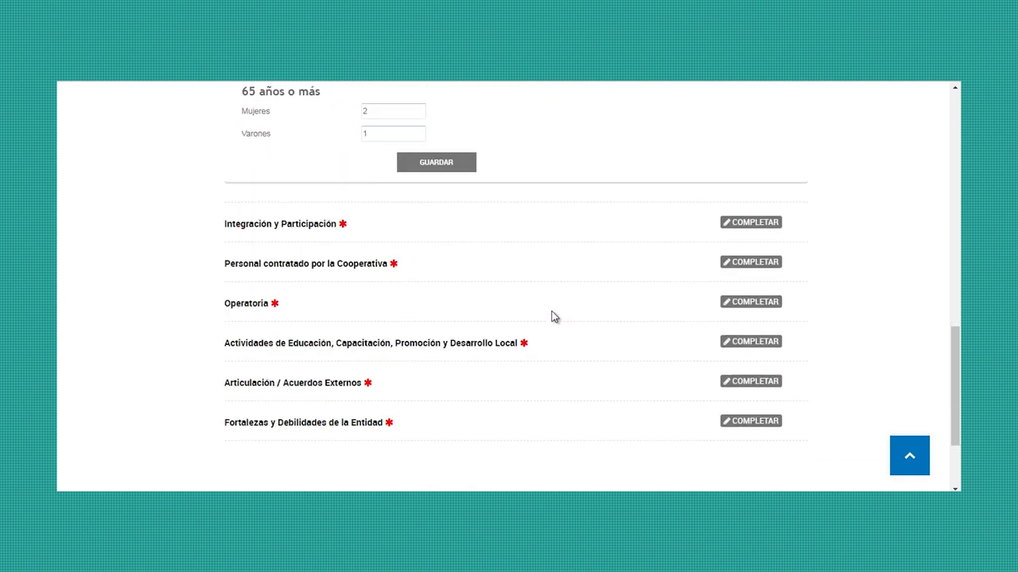
{"action": "left_click", "coordinate": [436, 167]}
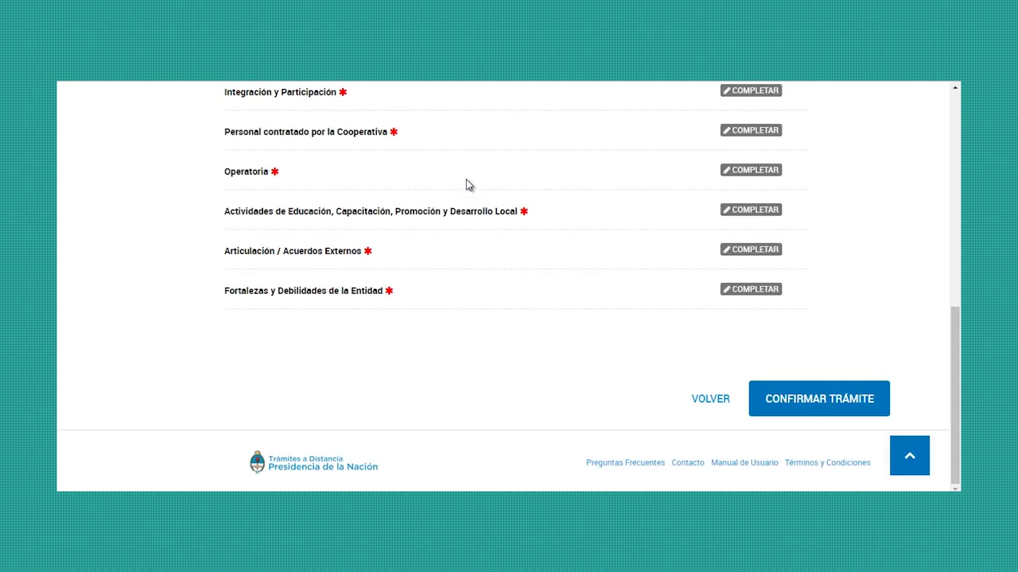
Open the Integración y Participación form for completion
{"action": "scroll", "coordinate": [477, 189], "scroll_direction": "up", "scroll_amount": 3}
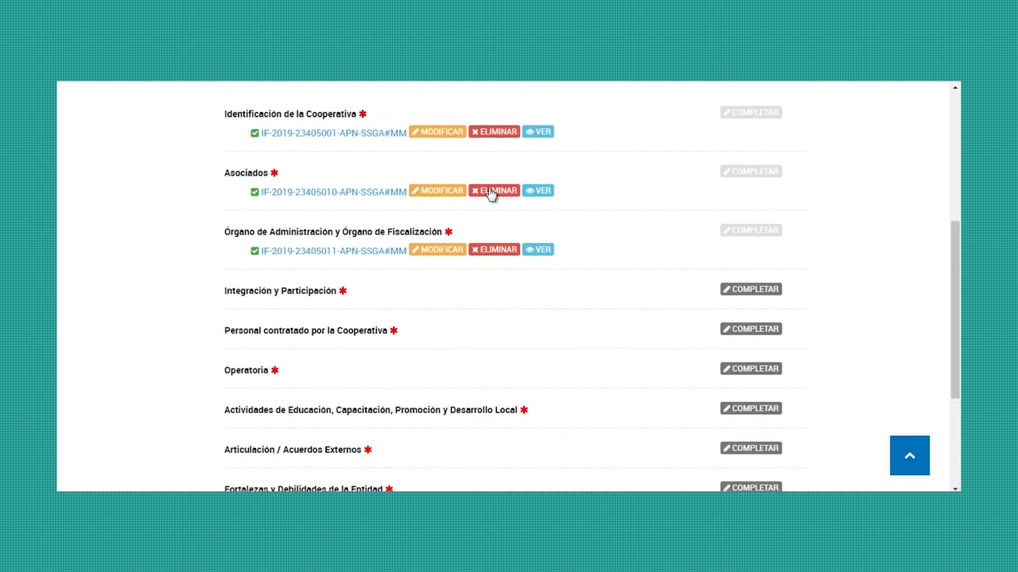
{"action": "left_click", "coordinate": [754, 291]}
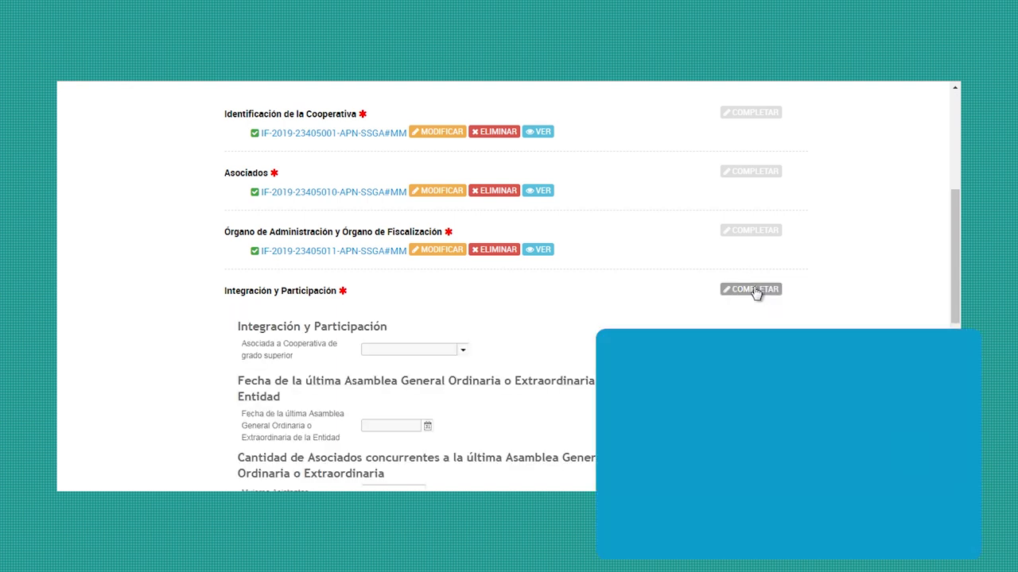
{"action": "scroll", "coordinate": [754, 289], "scroll_direction": "down", "scroll_amount": 2}
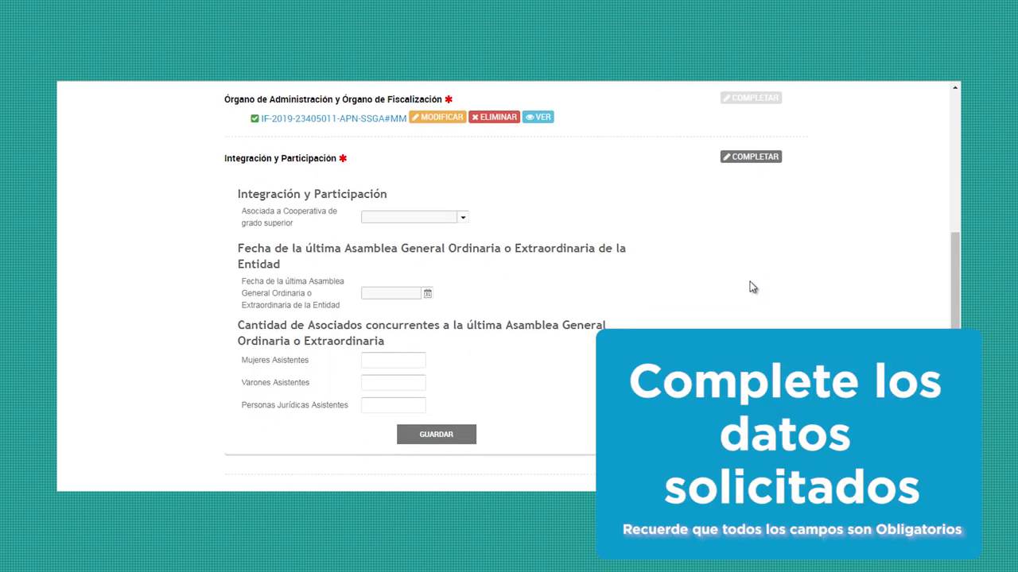
Answer Sí to Asociada a Cooperativa de grado superior, mark Federación, and enter its registration number
{"action": "left_click", "coordinate": [461, 219]}
{"action": "left_click", "coordinate": [451, 236]}
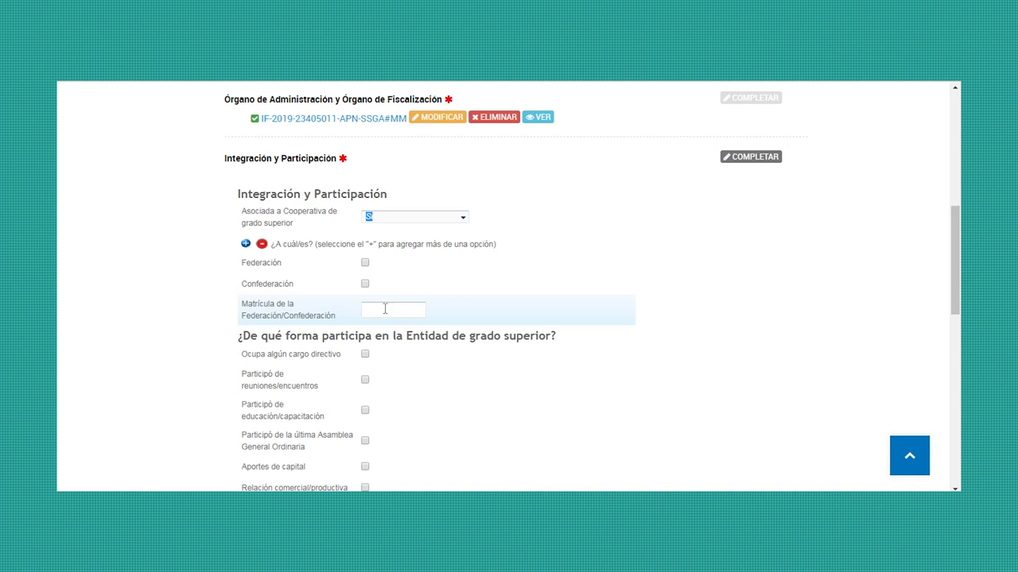
{"action": "left_click", "coordinate": [365, 262]}
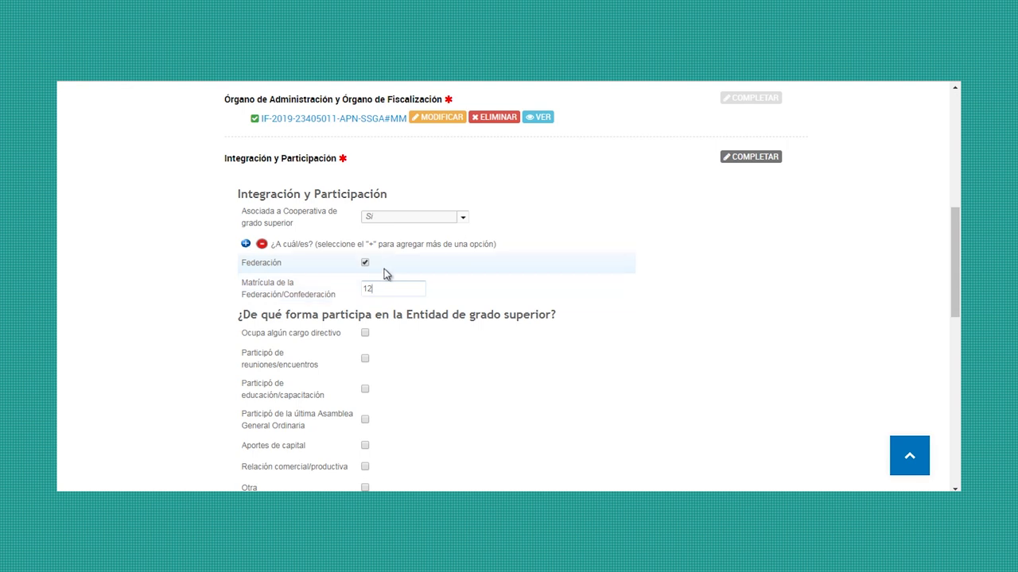
Set Asociada a Cooperativa de grado superior to No and the date of the last Asamblea General to 01/04/2019
{"action": "left_click", "coordinate": [463, 218]}
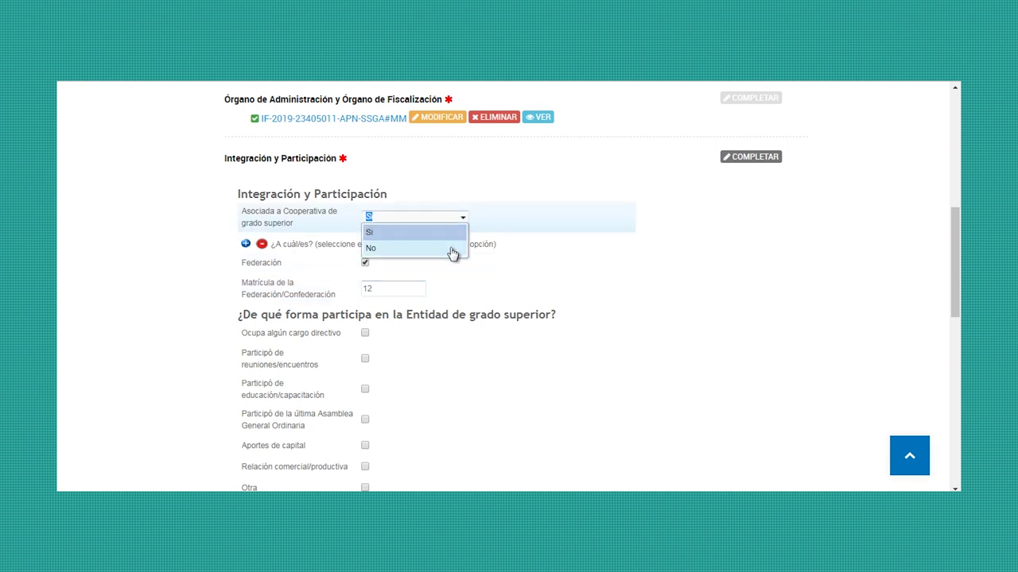
{"action": "left_click", "coordinate": [451, 250]}
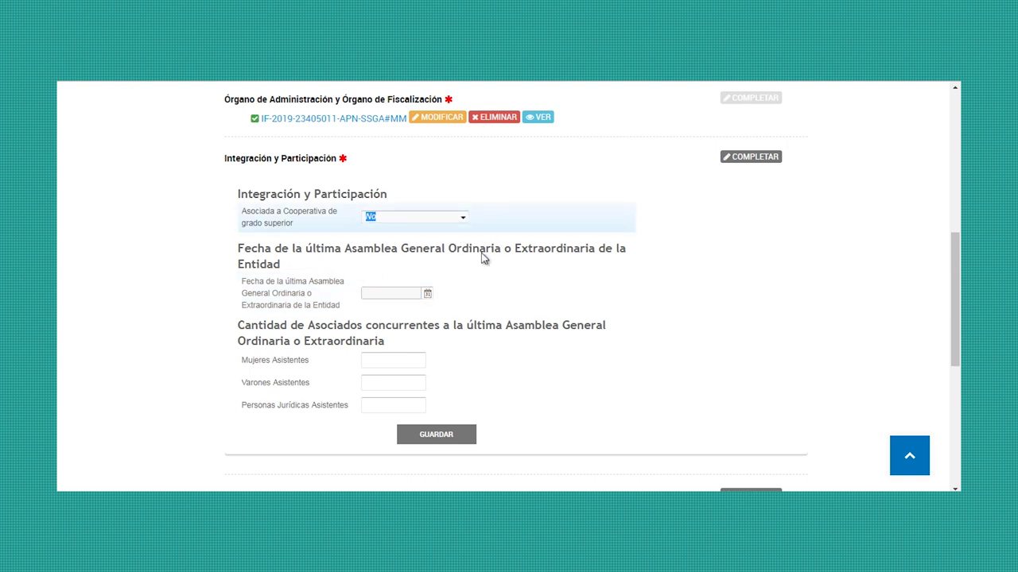
{"action": "left_click", "coordinate": [427, 293]}
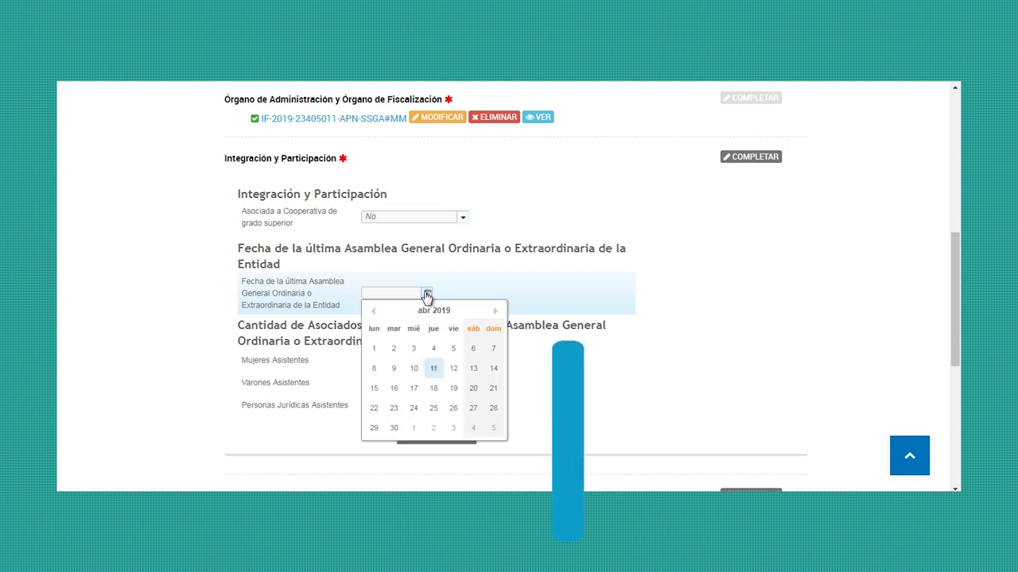
{"action": "left_click", "coordinate": [373, 348]}
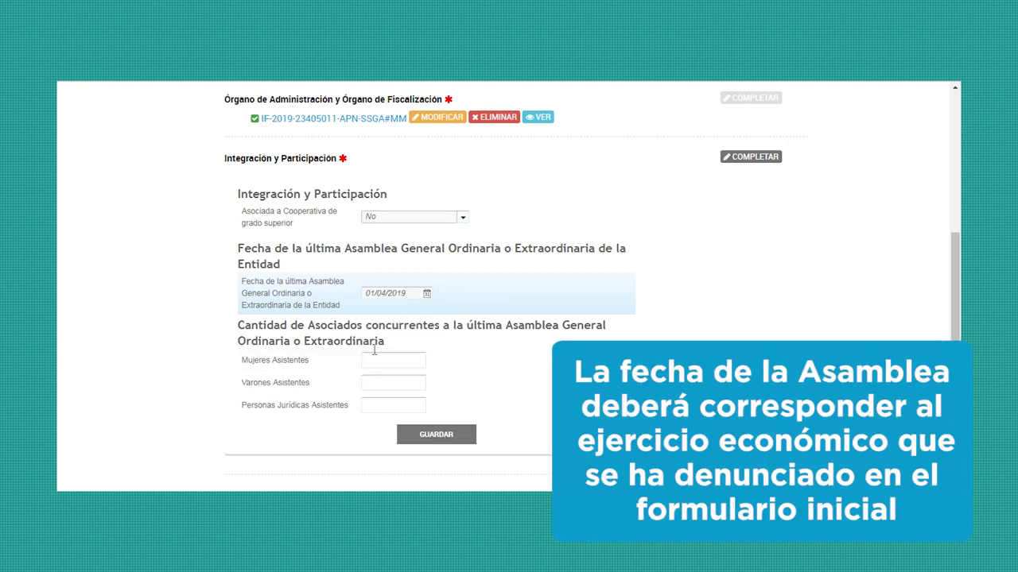
Enter 23 Mujeres, 23 Varones and 0 Personas Jurídicas as assembly attendees, and save the Integración y Participación form
{"action": "left_click", "coordinate": [377, 360]}
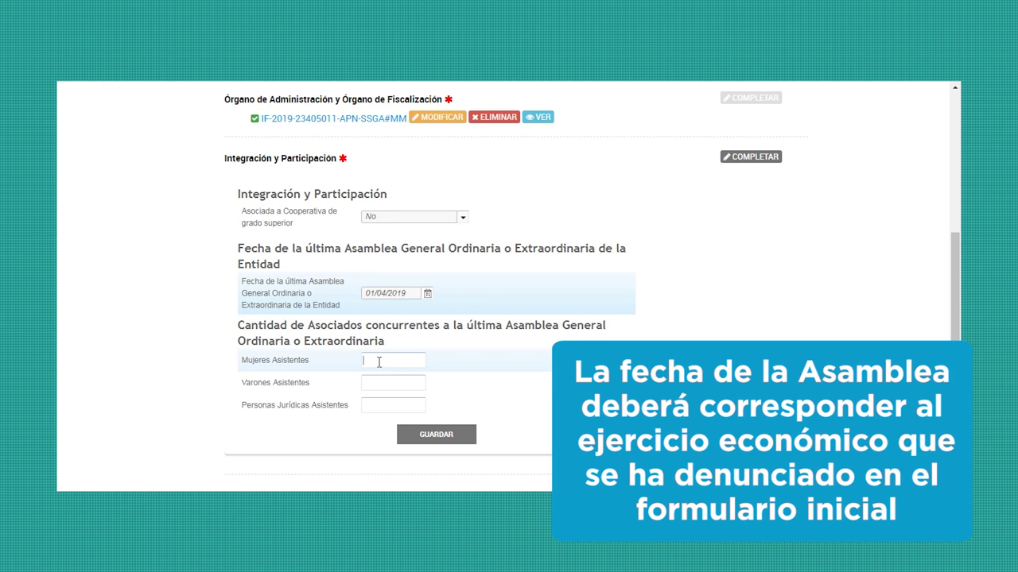
{"action": "type", "text": "23"}
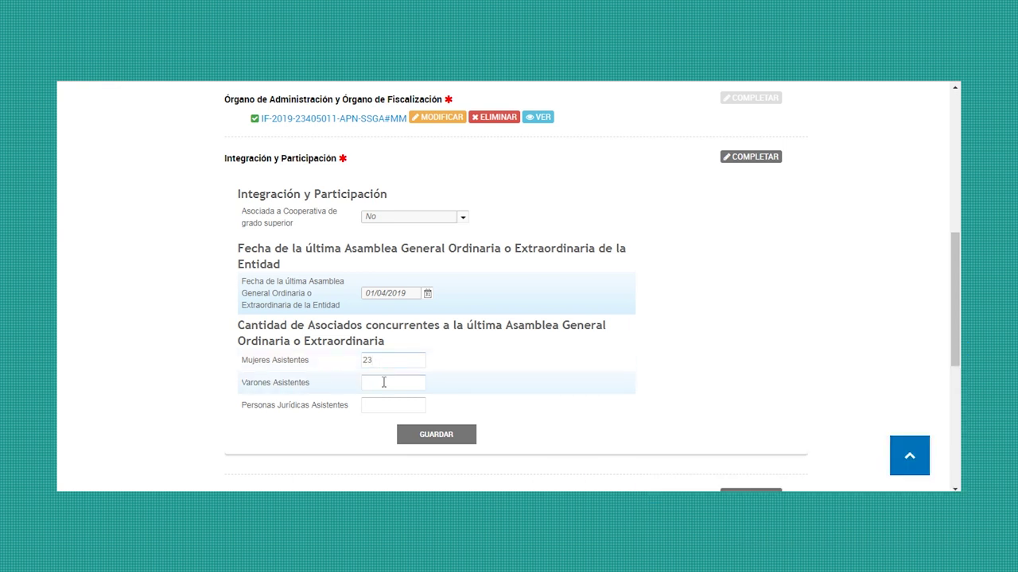
{"action": "left_click", "coordinate": [384, 382]}
{"action": "type", "text": "23"}
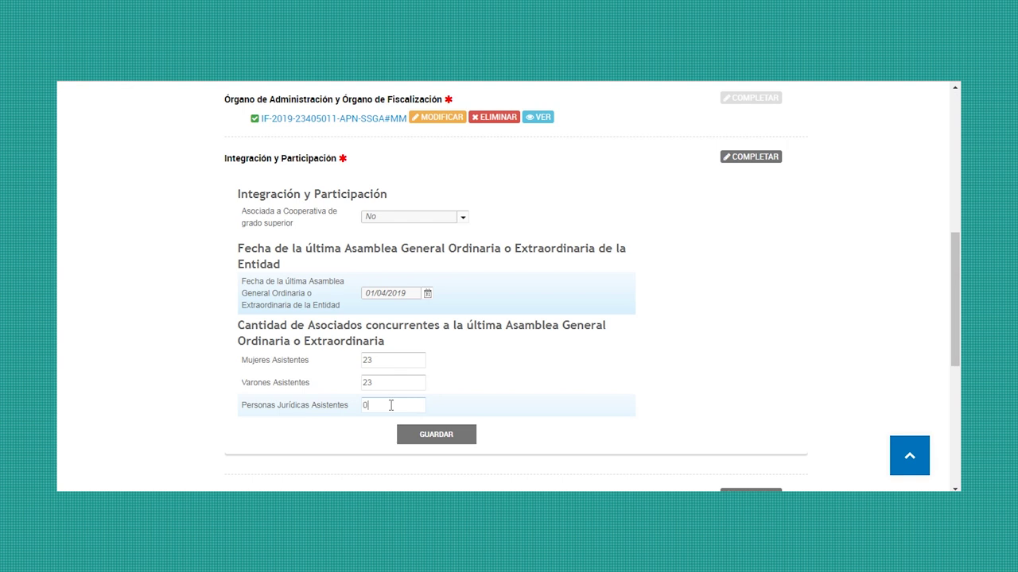
{"action": "left_click", "coordinate": [436, 435]}
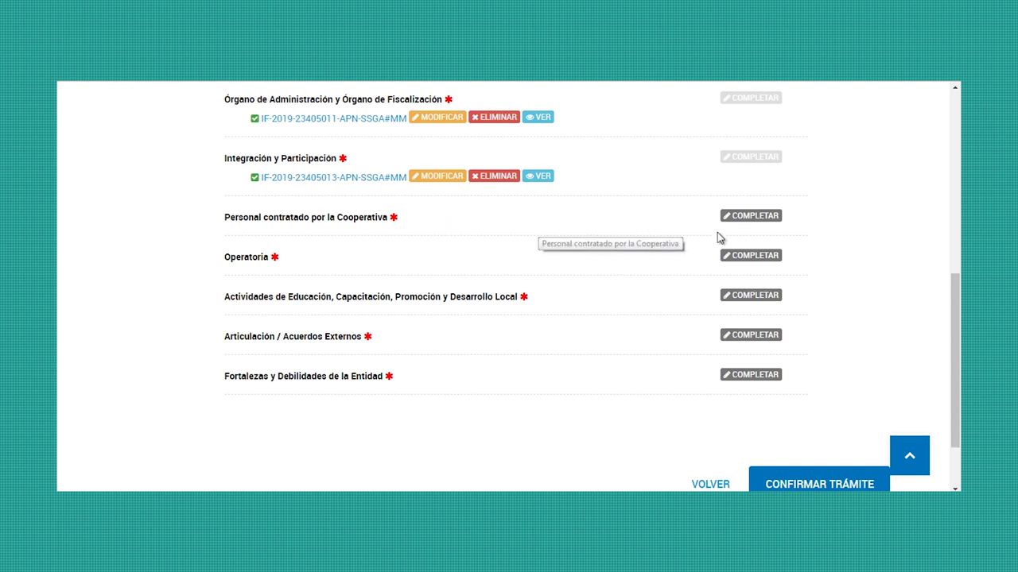
Open the Personal contratado por la Cooperativa form and enter 2 Mujeres and 2 Varones under Gerentes
{"action": "left_click", "coordinate": [739, 221]}
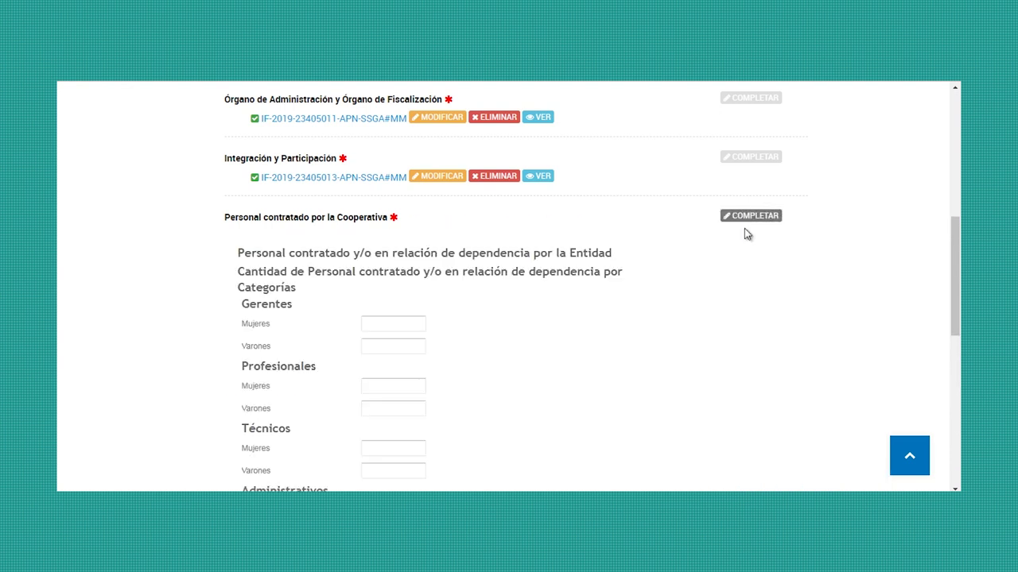
{"action": "scroll", "coordinate": [739, 227], "scroll_direction": "down", "scroll_amount": 1}
{"action": "scroll", "coordinate": [738, 215], "scroll_direction": "down", "scroll_amount": 1}
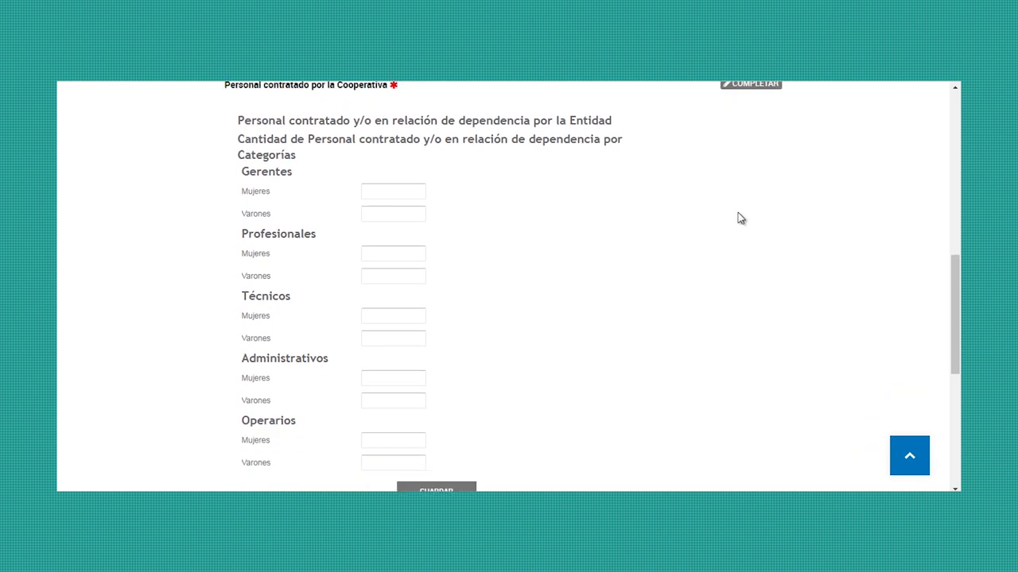
{"action": "left_click", "coordinate": [390, 192]}
{"action": "type", "text": "2"}
{"action": "left_click", "coordinate": [387, 213]}
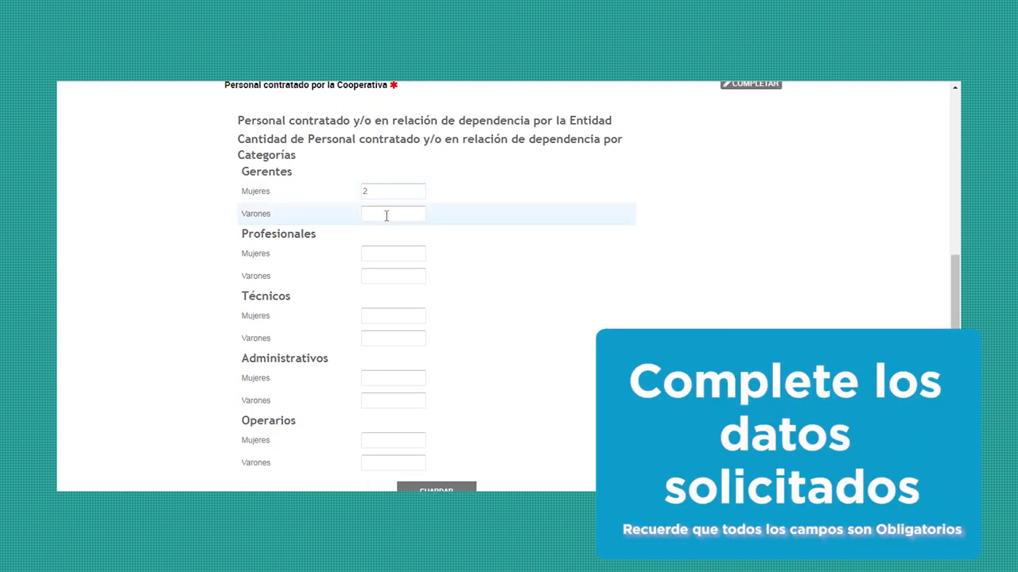
{"action": "type", "text": "2"}
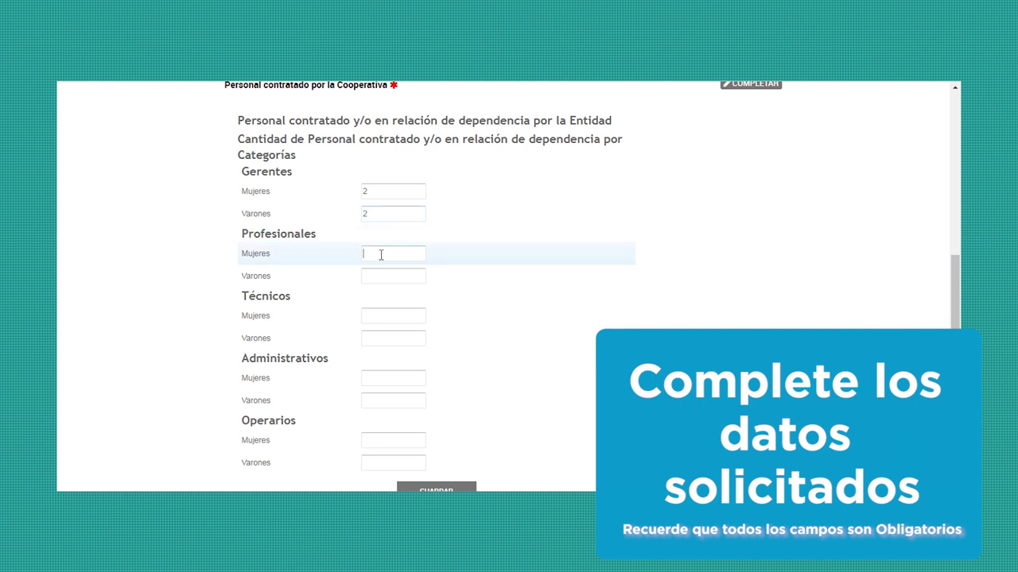
Enter 2 Mujeres and 2 Varones under both Profesionales and Técnicos
{"action": "type", "text": "2"}
{"action": "left_click", "coordinate": [380, 277]}
{"action": "type", "text": "2"}
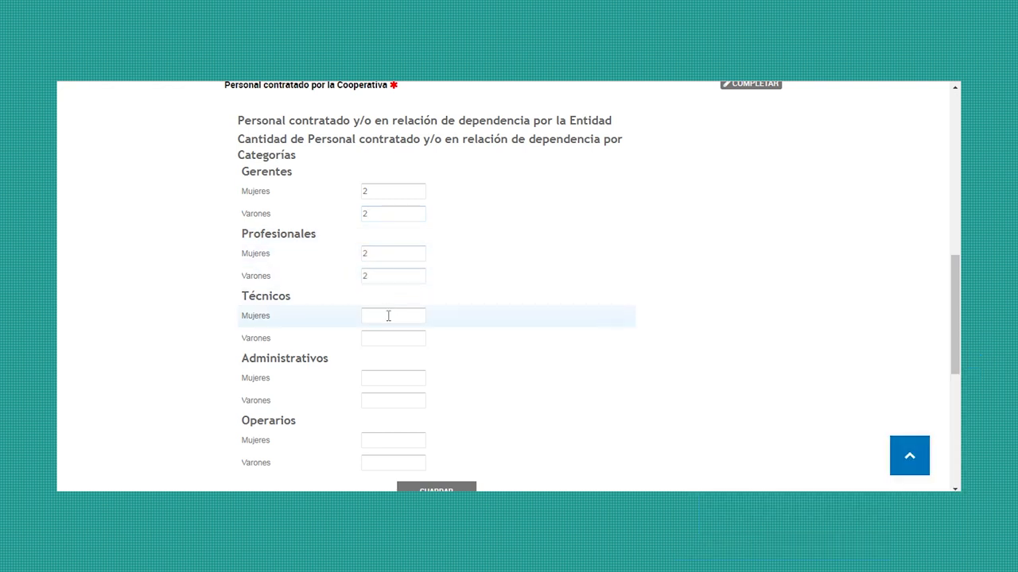
{"action": "left_click", "coordinate": [382, 337]}
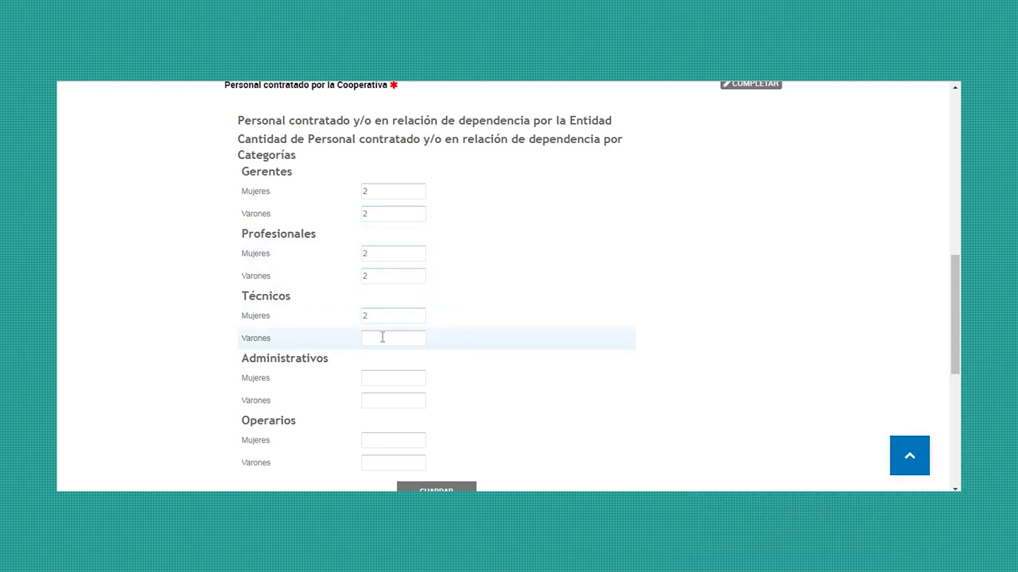
{"action": "type", "text": "2"}
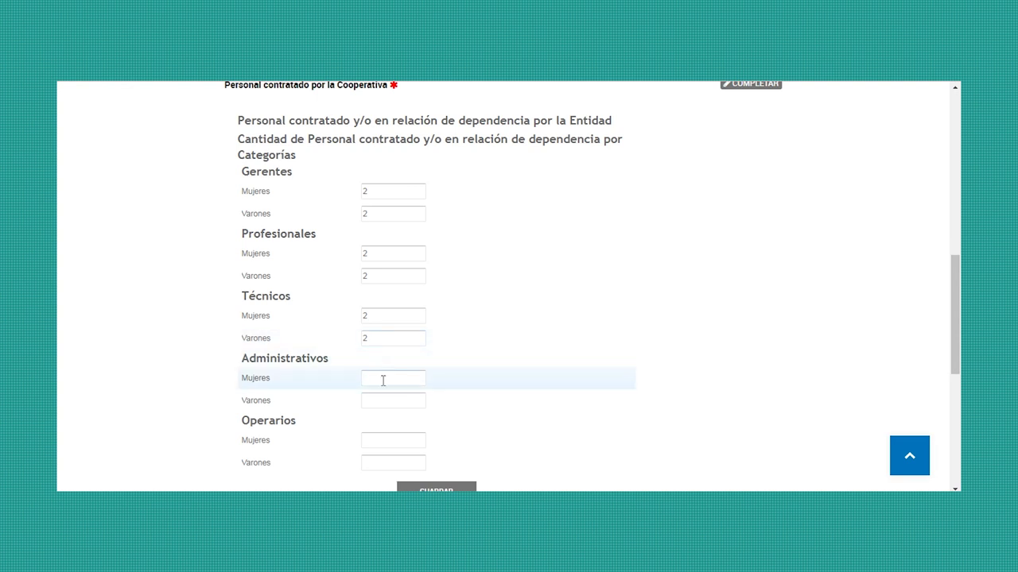
Enter 0 Mujeres and 3 Varones under Administrativos, 3 Mujeres and 0 Varones under Operarios, and save the Personal contratado form
{"action": "left_click", "coordinate": [382, 380]}
{"action": "type", "text": "0"}
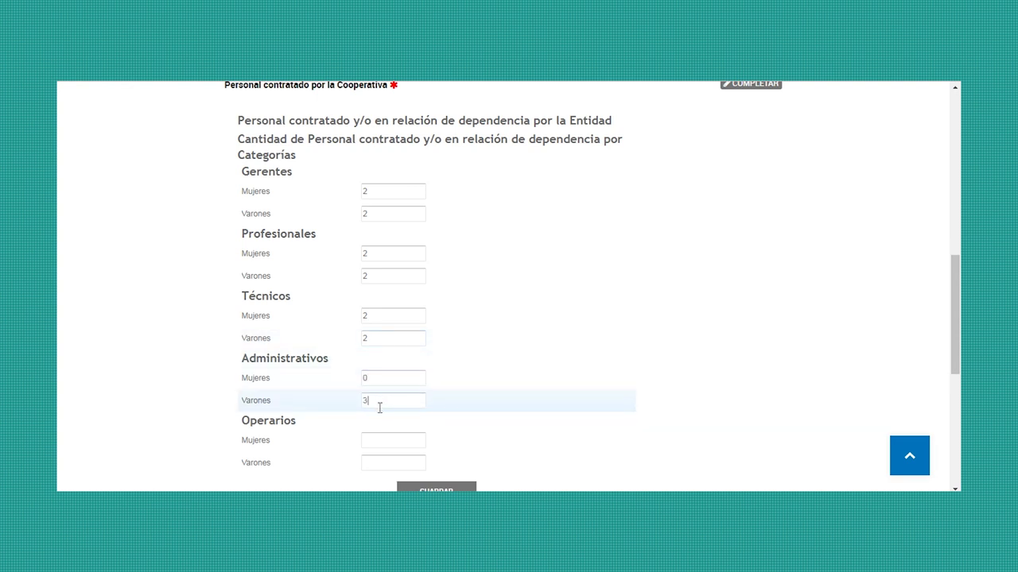
{"action": "type", "text": "3"}
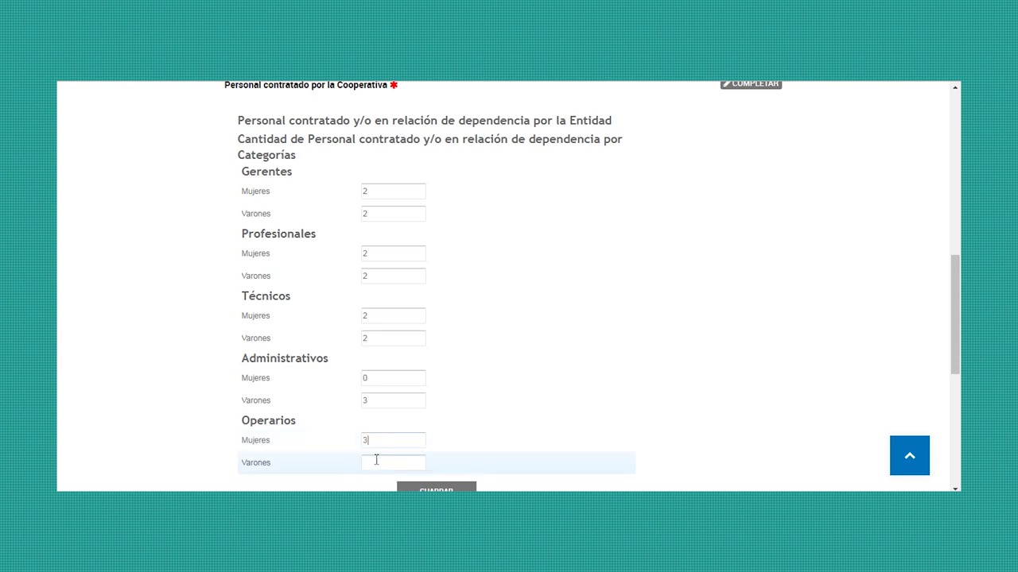
{"action": "left_click", "coordinate": [380, 459]}
{"action": "type", "text": "0"}
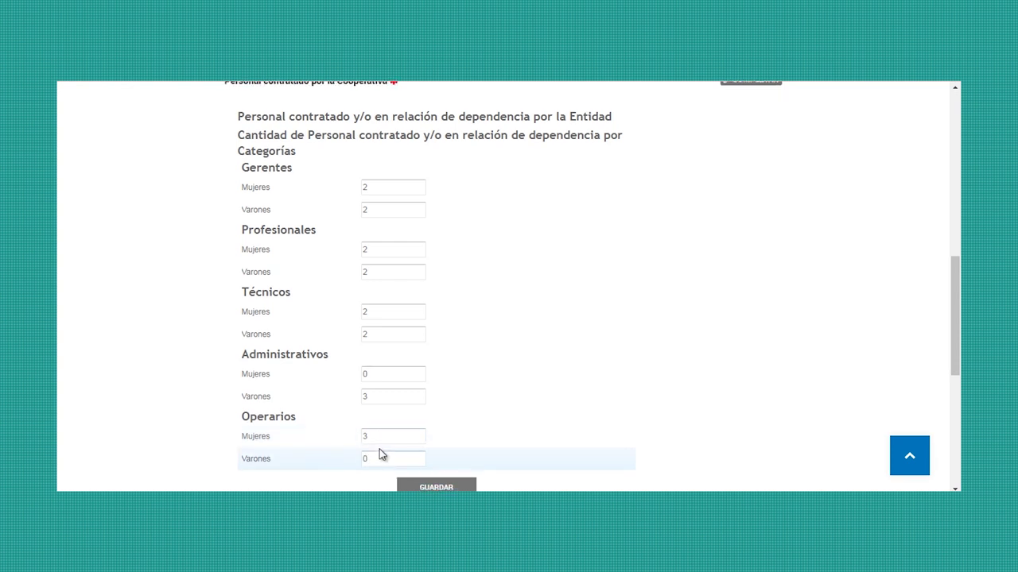
{"action": "scroll", "coordinate": [382, 445], "scroll_direction": "down", "scroll_amount": 1}
{"action": "left_click", "coordinate": [421, 434]}
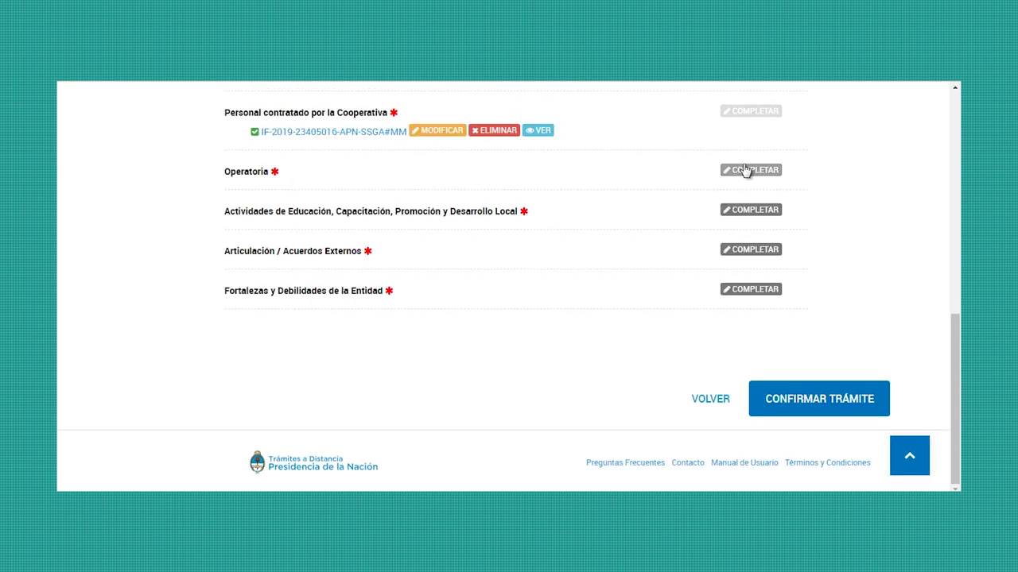
Open the Operatoria form, mark Cooperativa as Tipo de entidad, and mark Propio for both the place and the equipment of the main productive activity
{"action": "left_click", "coordinate": [745, 170]}
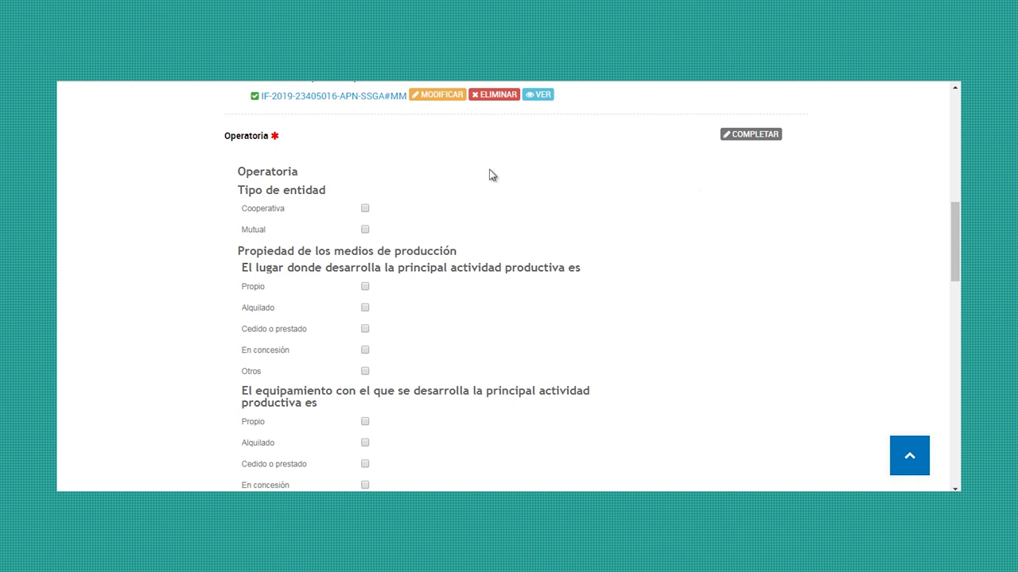
{"action": "left_click", "coordinate": [365, 208]}
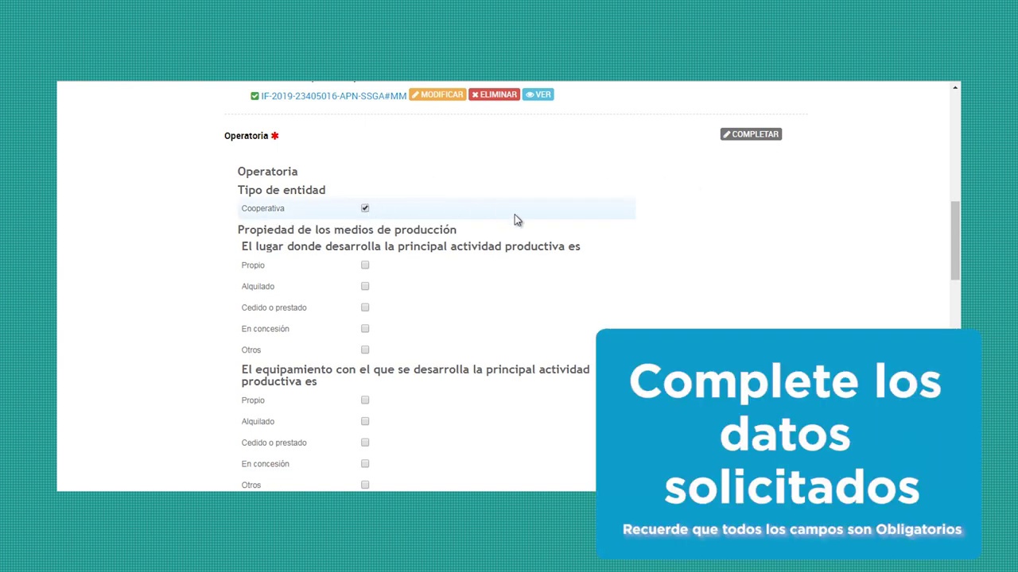
{"action": "scroll", "coordinate": [363, 159], "scroll_direction": "down", "scroll_amount": 2}
{"action": "left_click", "coordinate": [365, 132]}
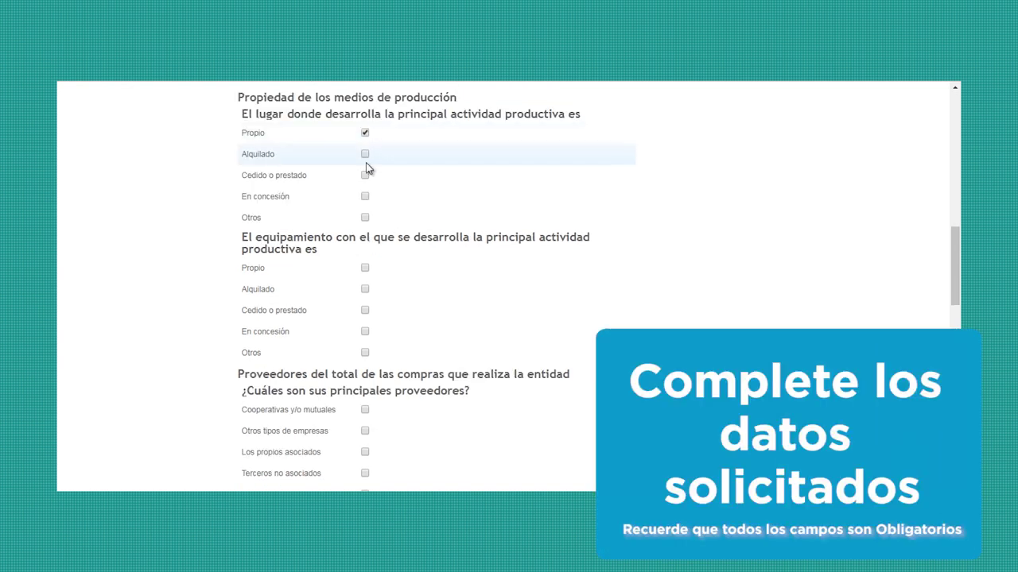
{"action": "left_click", "coordinate": [365, 269]}
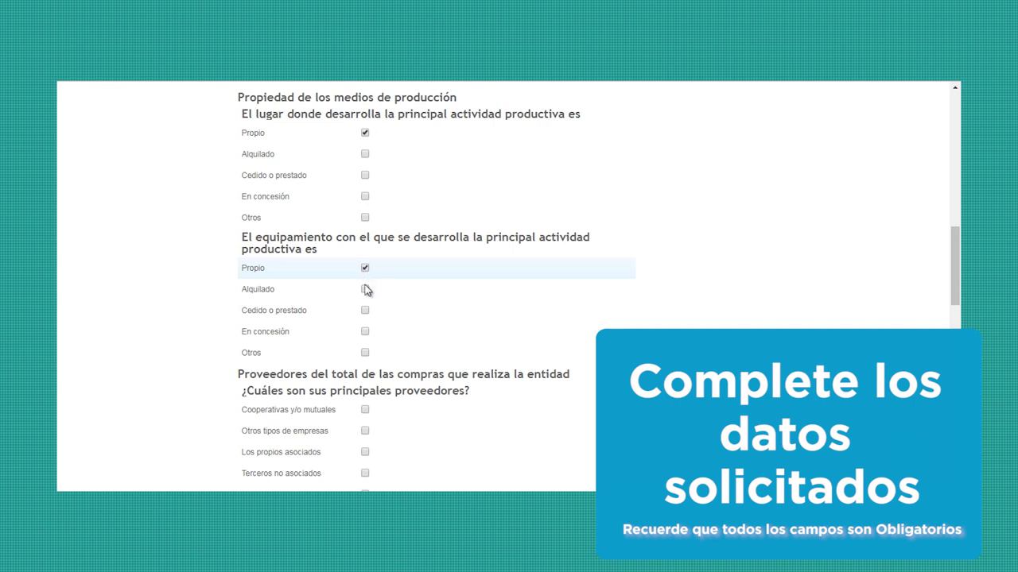
{"action": "left_click", "coordinate": [365, 352]}
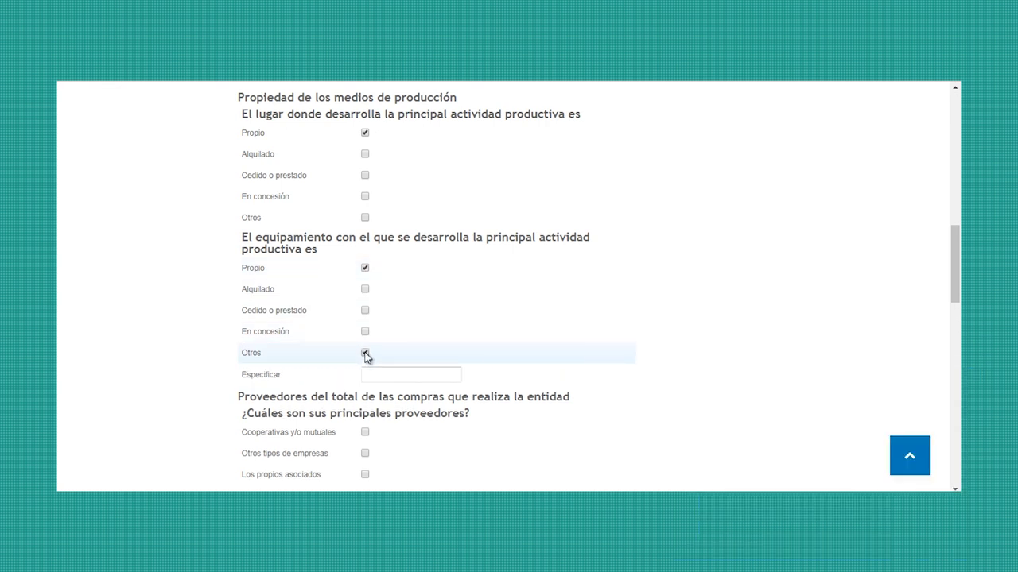
{"action": "left_click", "coordinate": [365, 353]}
Mark Cooperativas y/o mutuales as main suppliers, located in Nacionales and Internacionales
{"action": "scroll", "coordinate": [365, 355], "scroll_direction": "down", "scroll_amount": 2}
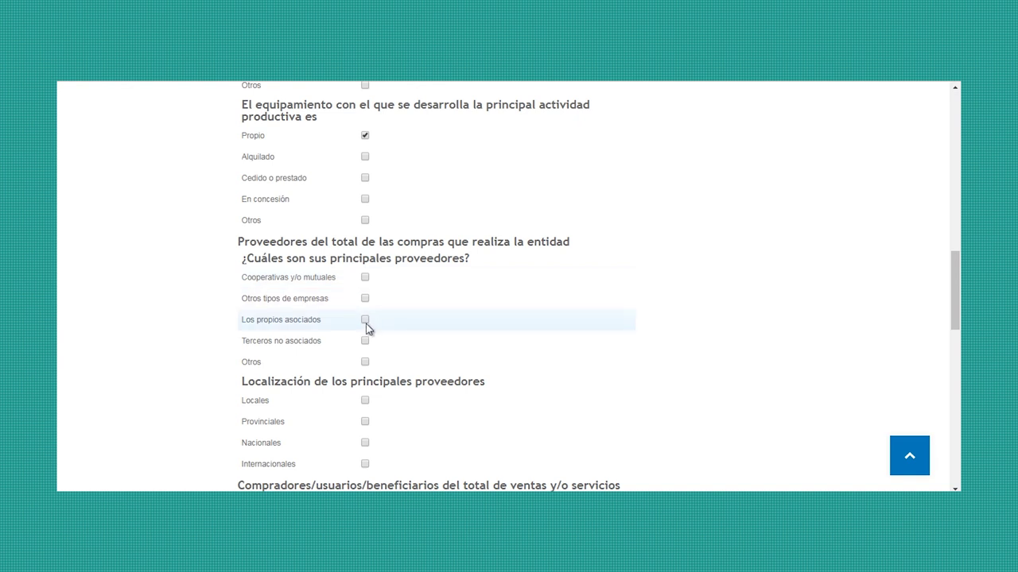
{"action": "left_click", "coordinate": [365, 279]}
{"action": "scroll", "coordinate": [462, 320], "scroll_direction": "down", "scroll_amount": 3}
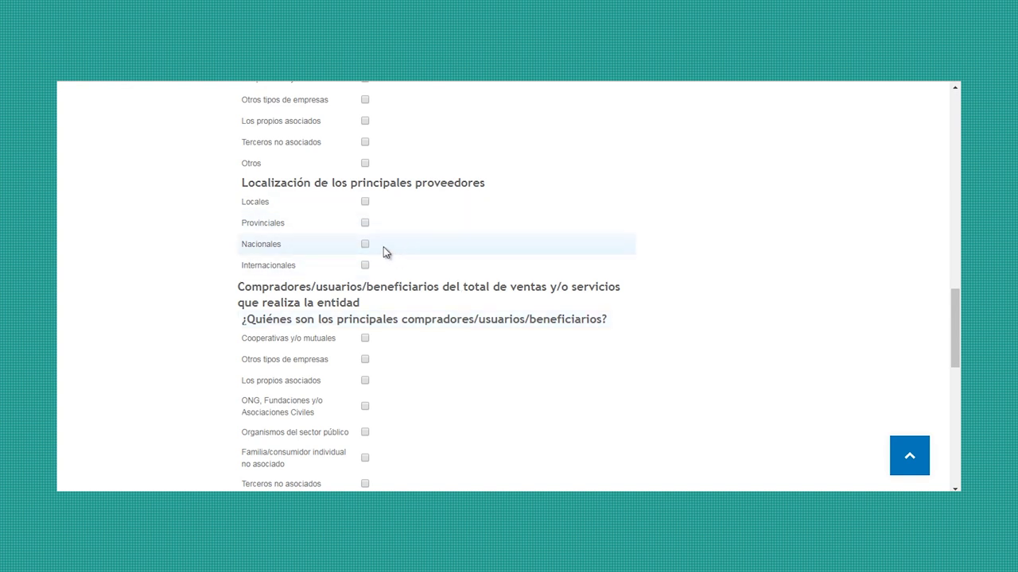
{"action": "left_click", "coordinate": [365, 265]}
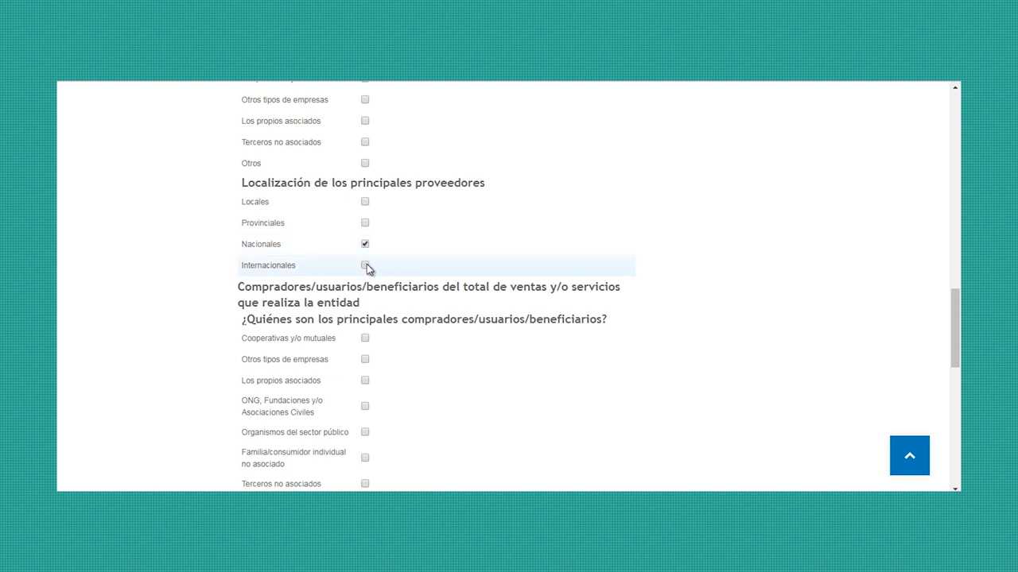
Mark the main buyers: Cooperativas y/o mutuales, Otros tipos de empresas, Los propios asociados, ONG/Fundaciones, Organismos del sector público and Familia/consumidor individual no asociado
{"action": "scroll", "coordinate": [456, 255], "scroll_direction": "down", "scroll_amount": 2}
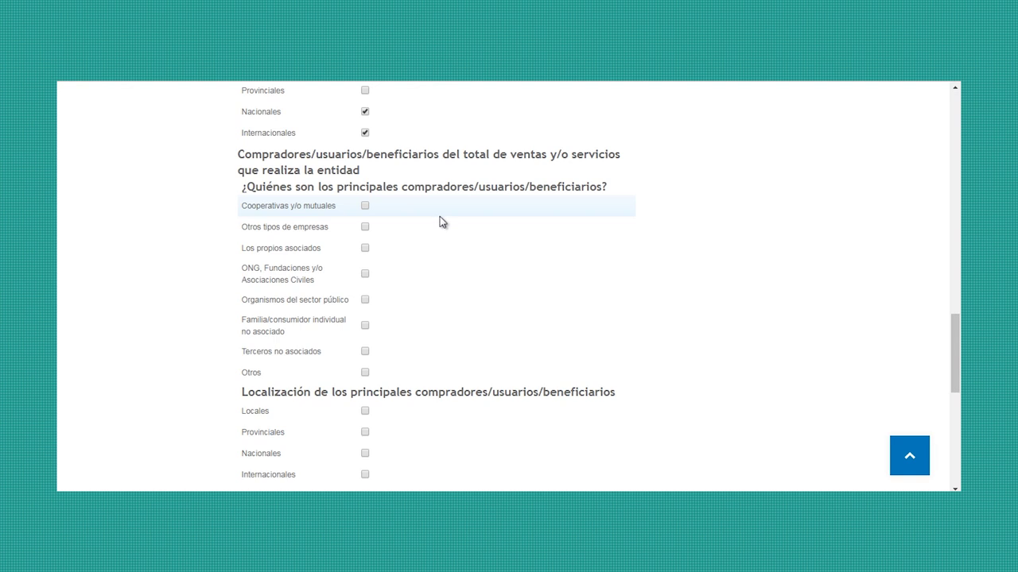
{"action": "left_click", "coordinate": [365, 227]}
{"action": "left_click", "coordinate": [365, 249]}
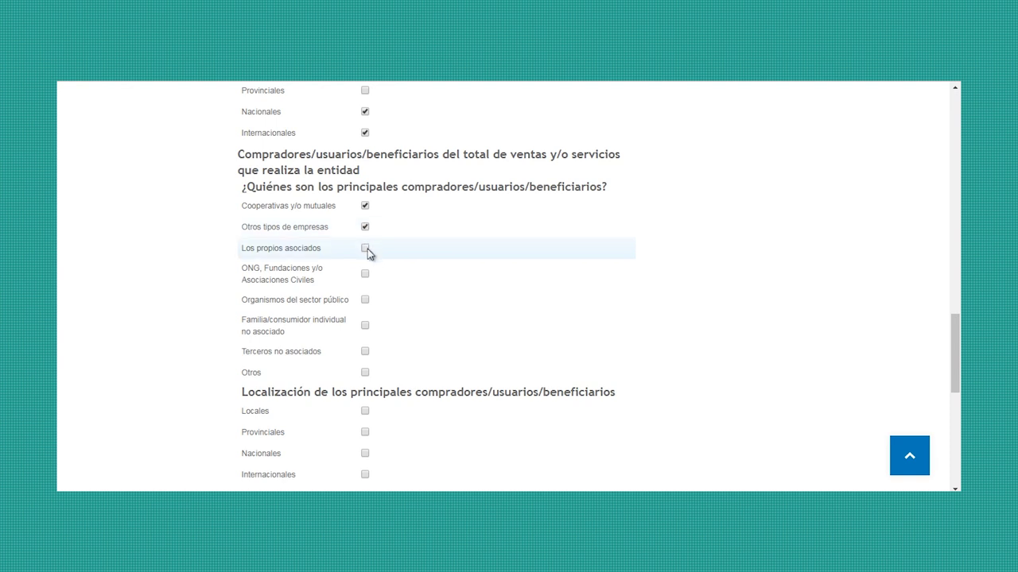
{"action": "left_click", "coordinate": [365, 274]}
{"action": "left_click", "coordinate": [365, 300]}
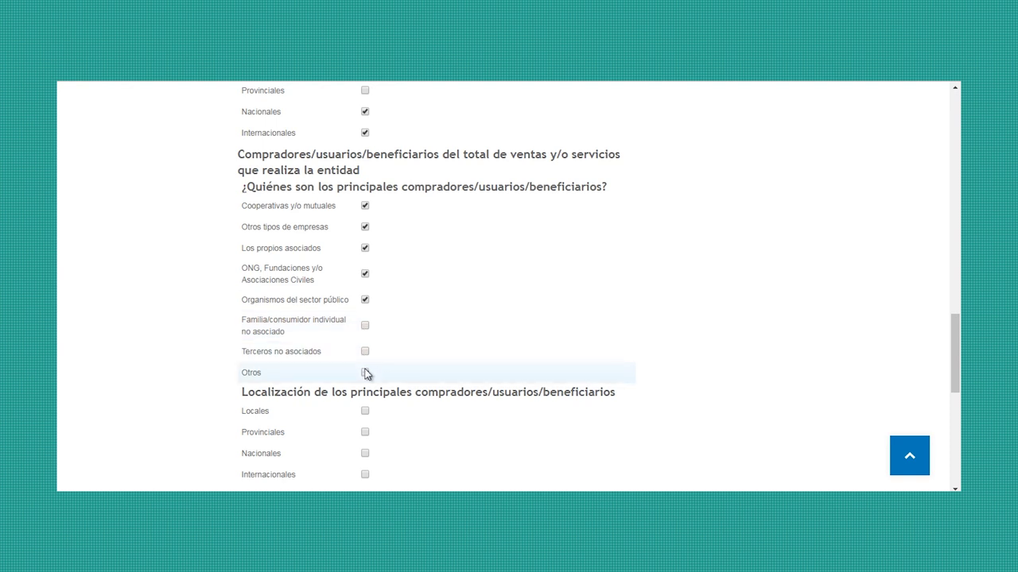
{"action": "left_click", "coordinate": [365, 325]}
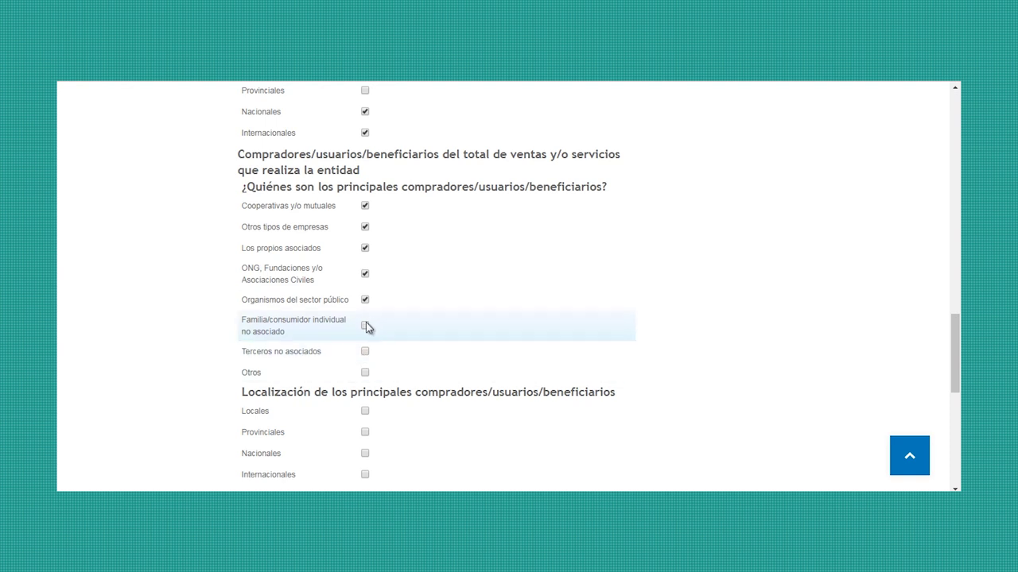
{"action": "left_click", "coordinate": [365, 373]}
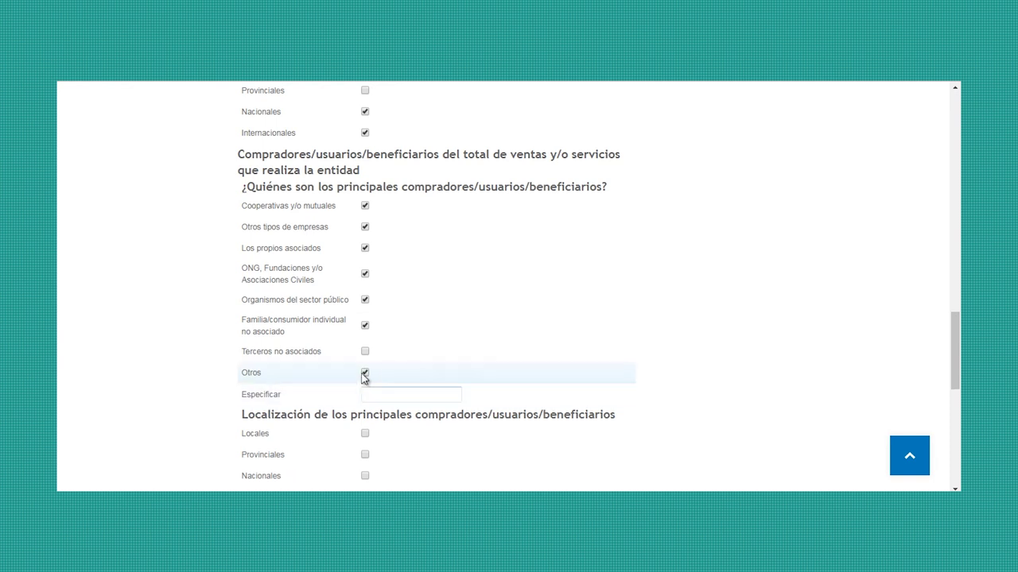
{"action": "left_click", "coordinate": [365, 373]}
Mark Locales and Internacionales as buyer locations, choose Ninguno for Acontecimiento extraordinario, and save the Operatoria form
{"action": "scroll", "coordinate": [451, 315], "scroll_direction": "down", "scroll_amount": 2}
{"action": "scroll", "coordinate": [451, 315], "scroll_direction": "down", "scroll_amount": 1}
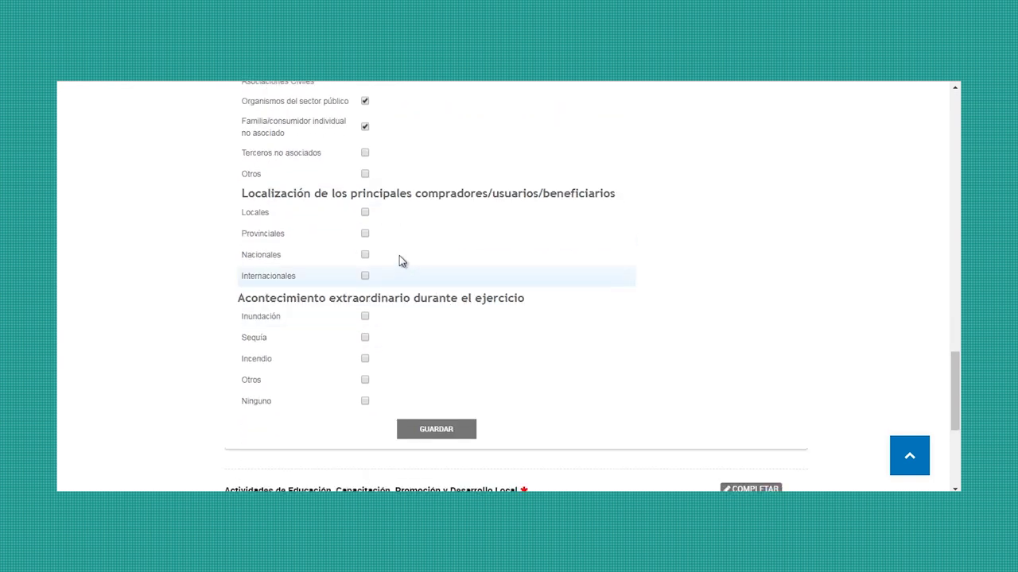
{"action": "left_click", "coordinate": [365, 213]}
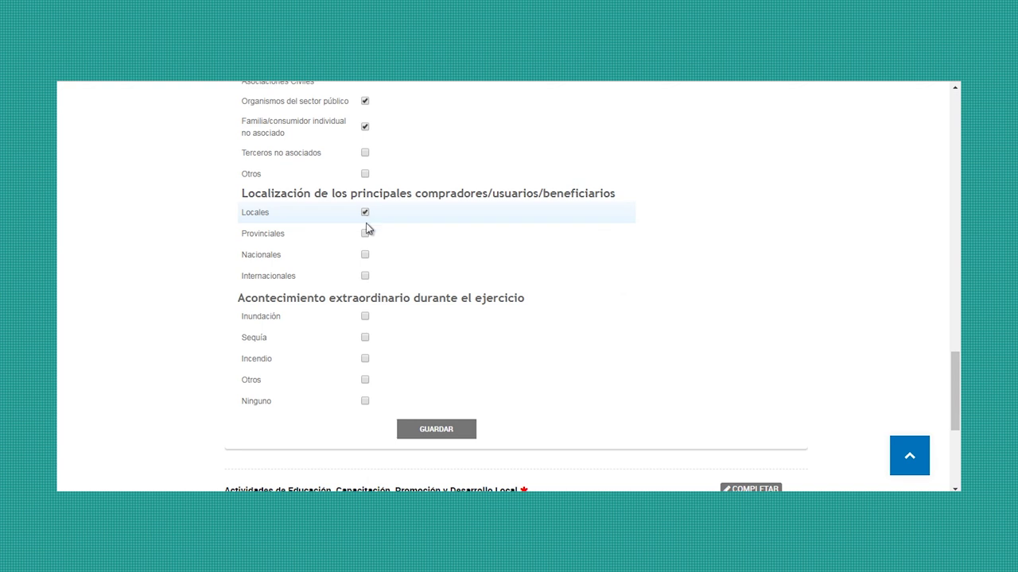
{"action": "left_click", "coordinate": [365, 276]}
{"action": "scroll", "coordinate": [366, 280], "scroll_direction": "down", "scroll_amount": 2}
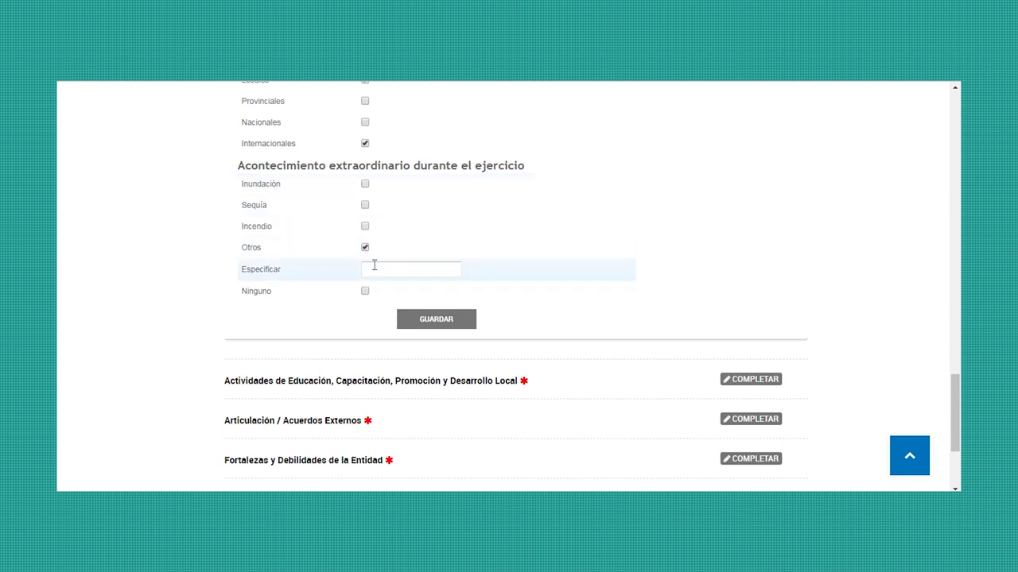
{"action": "left_click", "coordinate": [365, 247]}
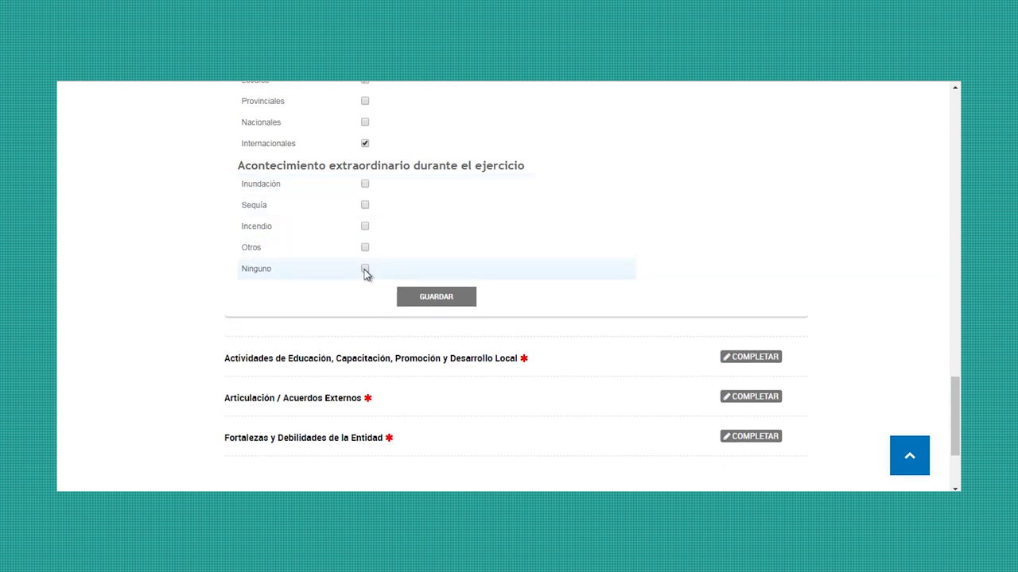
{"action": "left_click", "coordinate": [423, 301]}
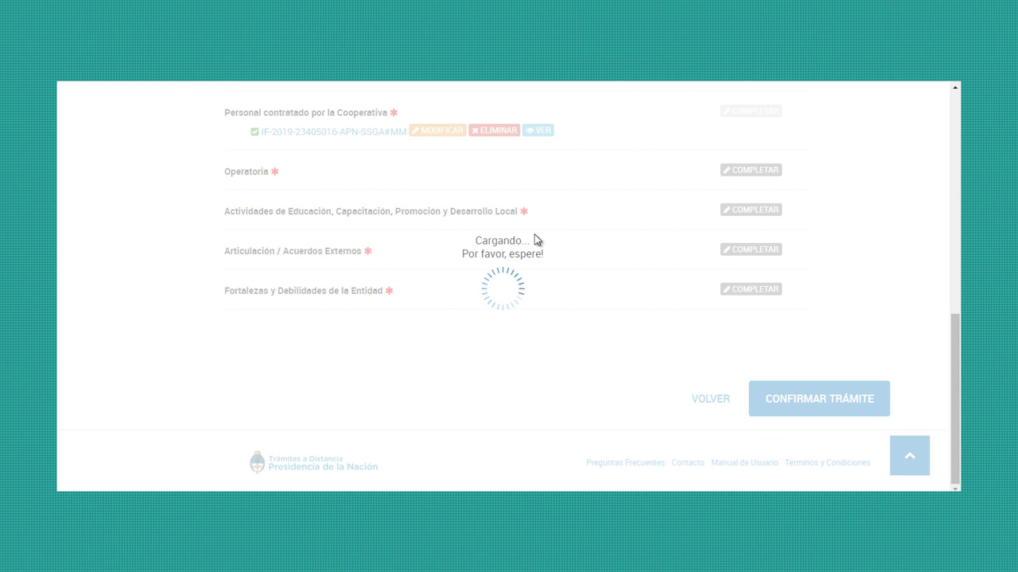
Open the Actividades de Educación, Capacitación, Promoción y Desarrollo Local form and enter 10 as the number of training activities organized
{"action": "left_click", "coordinate": [738, 211]}
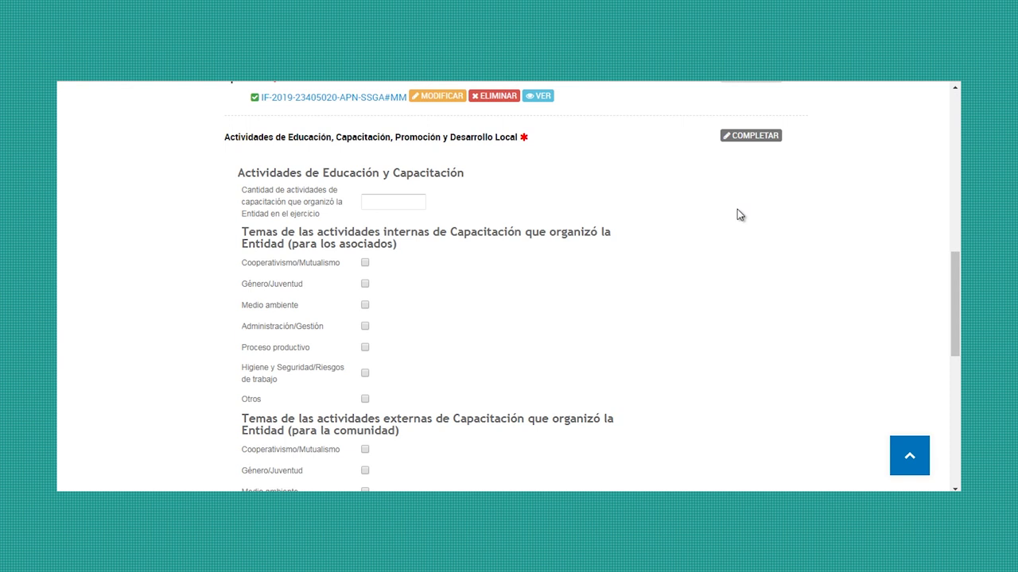
{"action": "left_click", "coordinate": [422, 203]}
{"action": "type", "text": "1"}
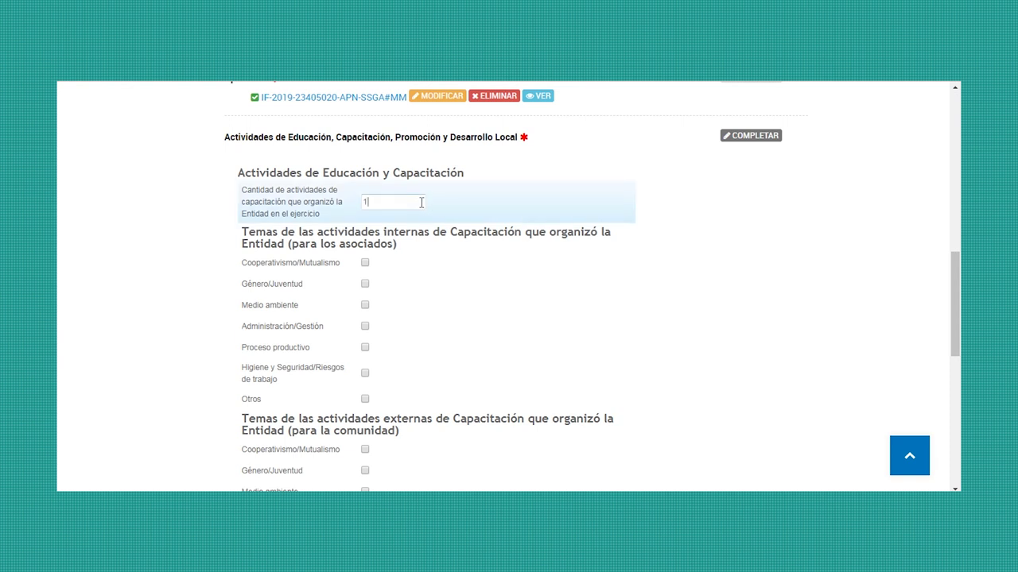
{"action": "type", "text": "0"}
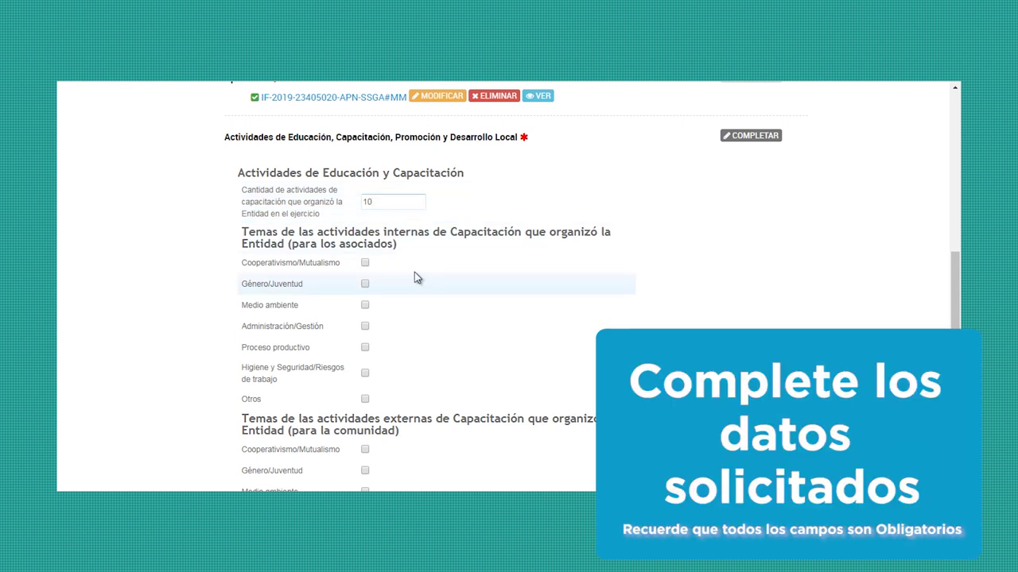
Mark Cooperativismo/Mutualismo and Otros as internal training topics for associates, specifying "prueba" for Otros
{"action": "left_click", "coordinate": [365, 263]}
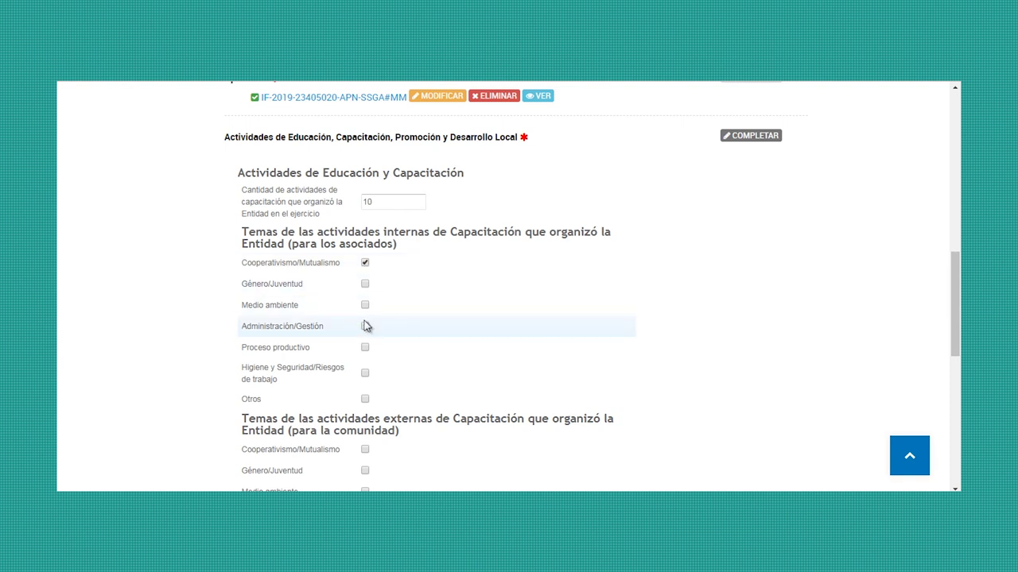
{"action": "left_click", "coordinate": [364, 400]}
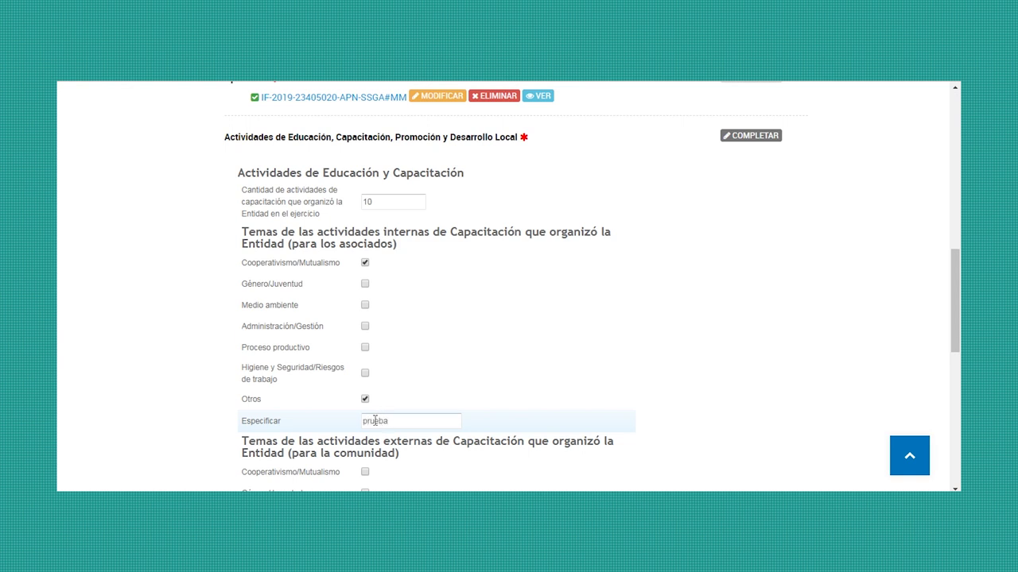
{"action": "scroll", "coordinate": [562, 347], "scroll_direction": "down", "scroll_amount": 3}
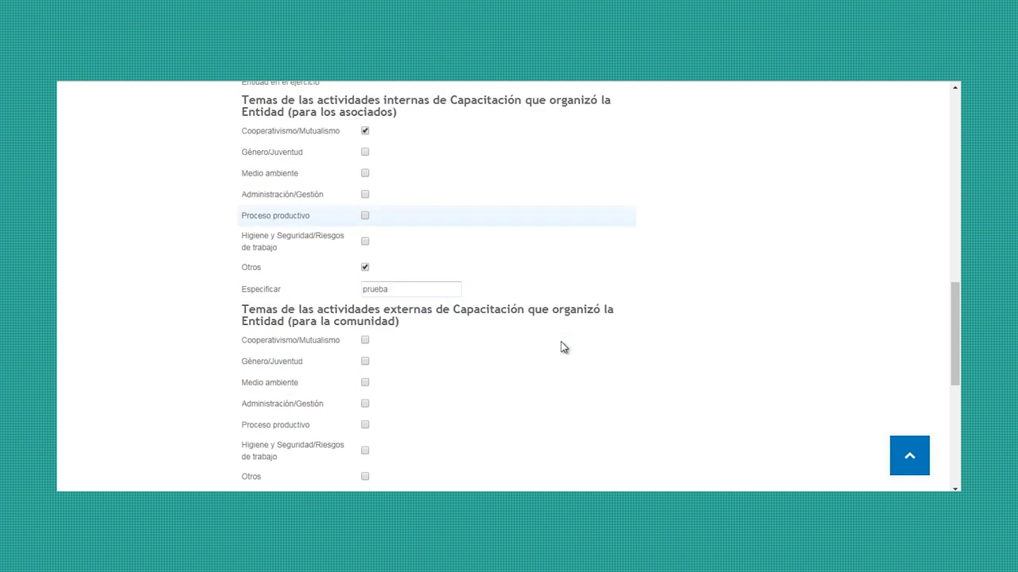
Mark Cooperativismo/Mutualismo, Medio ambiente and Proceso productivo as external training topics for the community
{"action": "scroll", "coordinate": [560, 347], "scroll_direction": "down", "scroll_amount": 1}
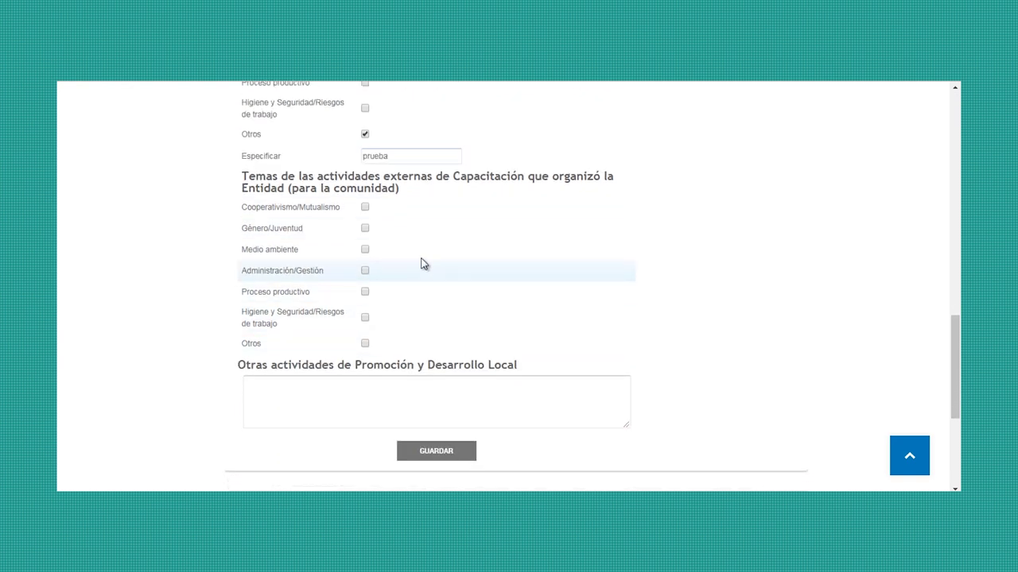
{"action": "left_click", "coordinate": [365, 208]}
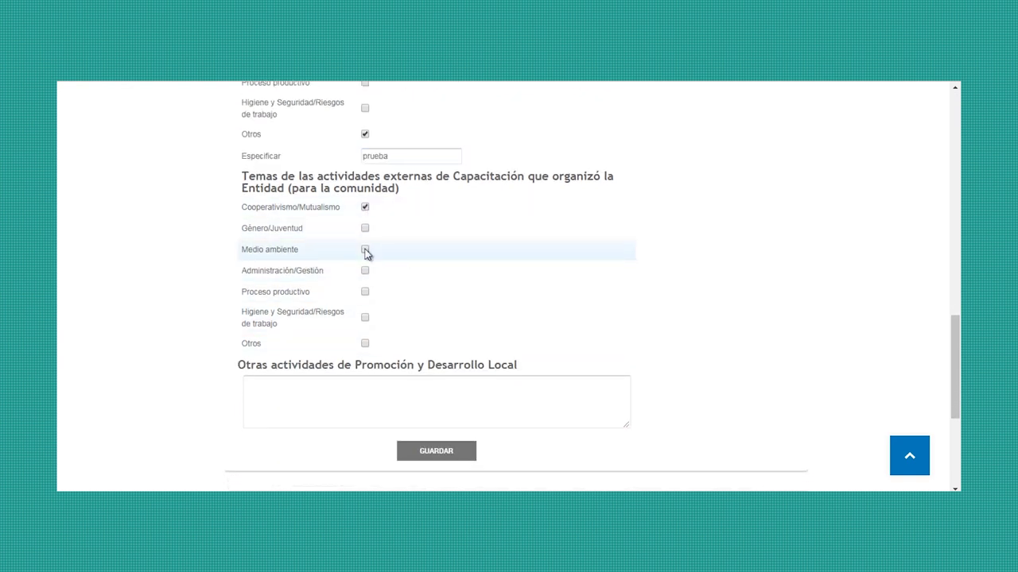
{"action": "left_click", "coordinate": [364, 251]}
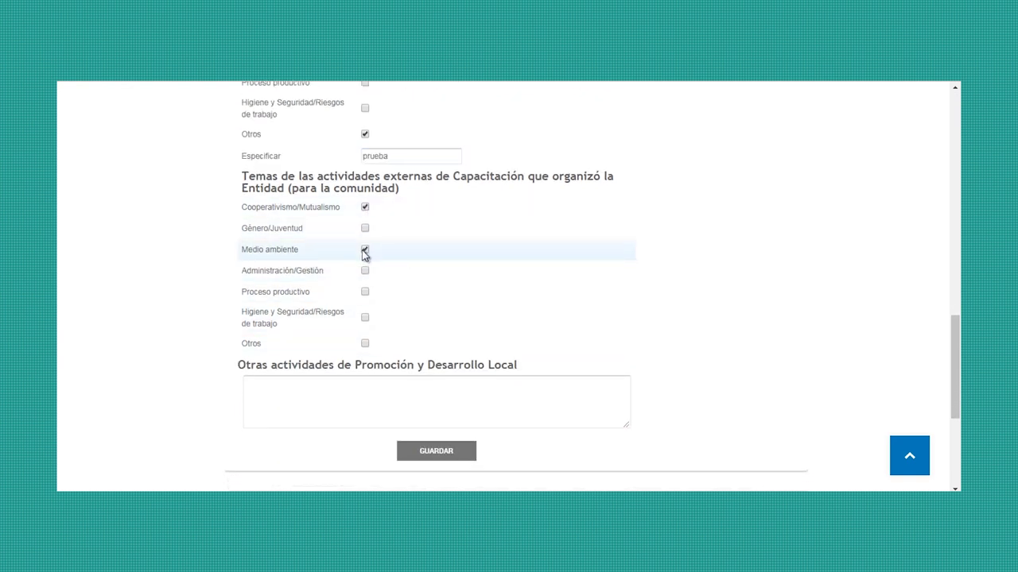
{"action": "left_click", "coordinate": [365, 293]}
Enter "prueba prueba .........." under Otras actividades de Promoción y Desarrollo Local and save the form
{"action": "left_click", "coordinate": [365, 344]}
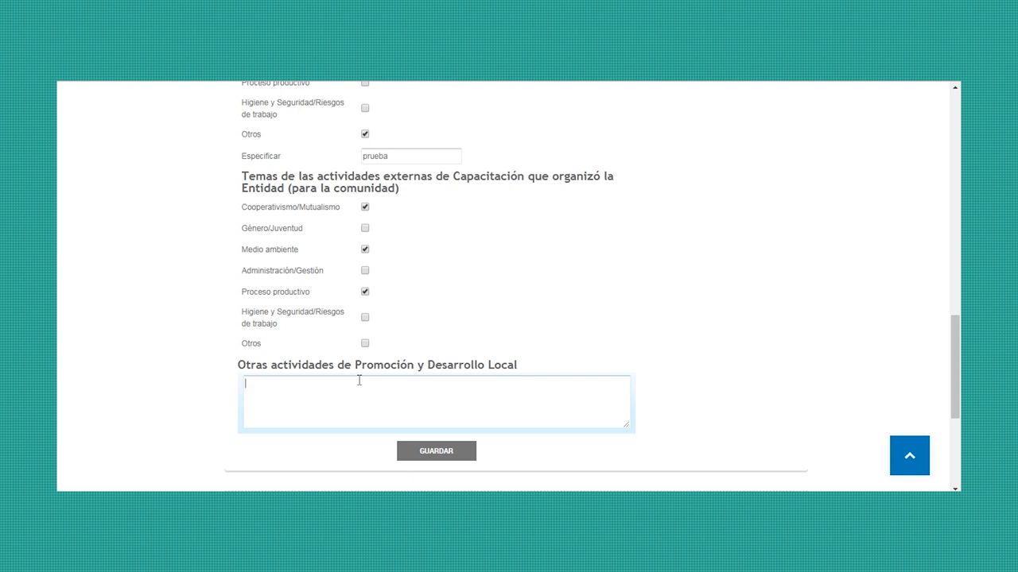
{"action": "type", "text": "rueba"}
{"action": "key", "text": "BackSpace"}
{"action": "key", "text": "BackSpace"}
{"action": "type", "text": "ueba"}
{"action": "left_click", "coordinate": [641, 379]}
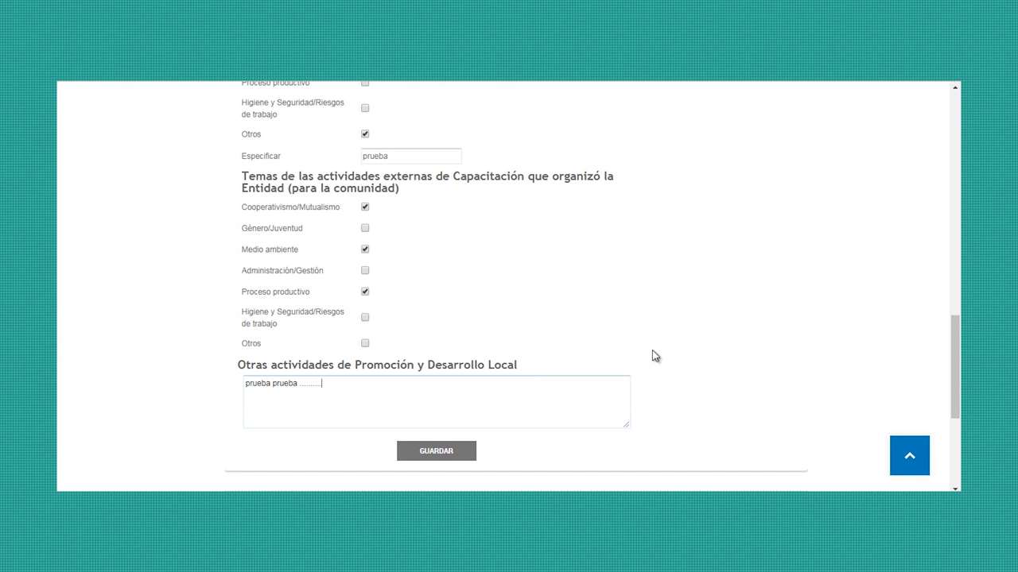
{"action": "left_click", "coordinate": [438, 455]}
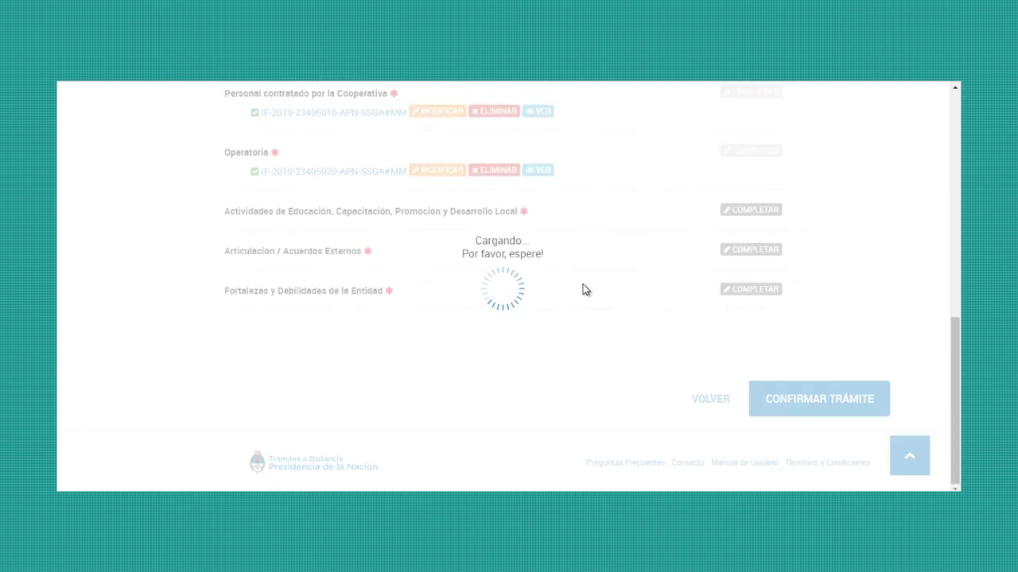
Open the Articulación / Acuerdos Externos form, answer Sí to public program participation, and enter "prueba" as Nombre del Programa
{"action": "left_click", "coordinate": [735, 250]}
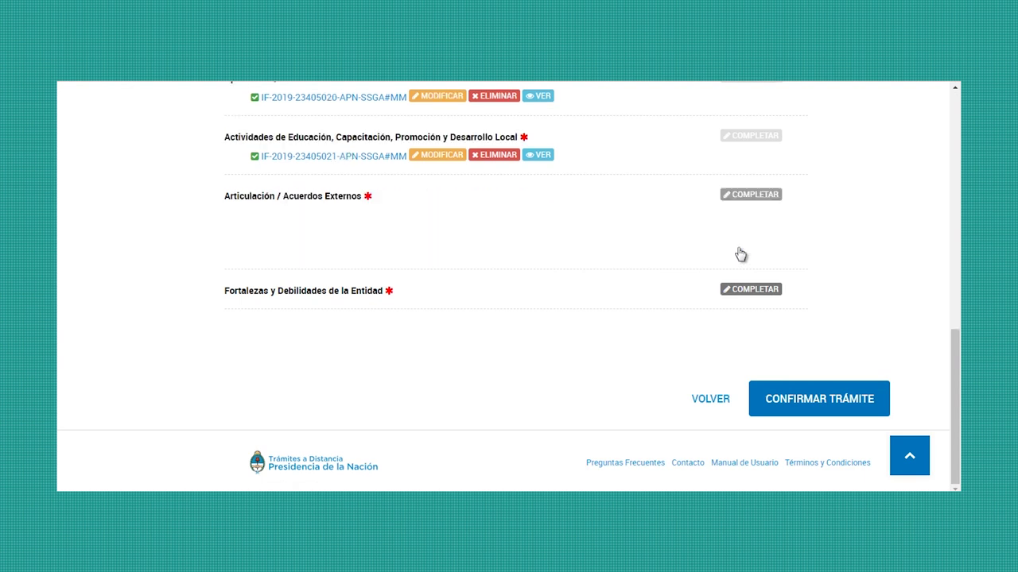
{"action": "left_click", "coordinate": [463, 228]}
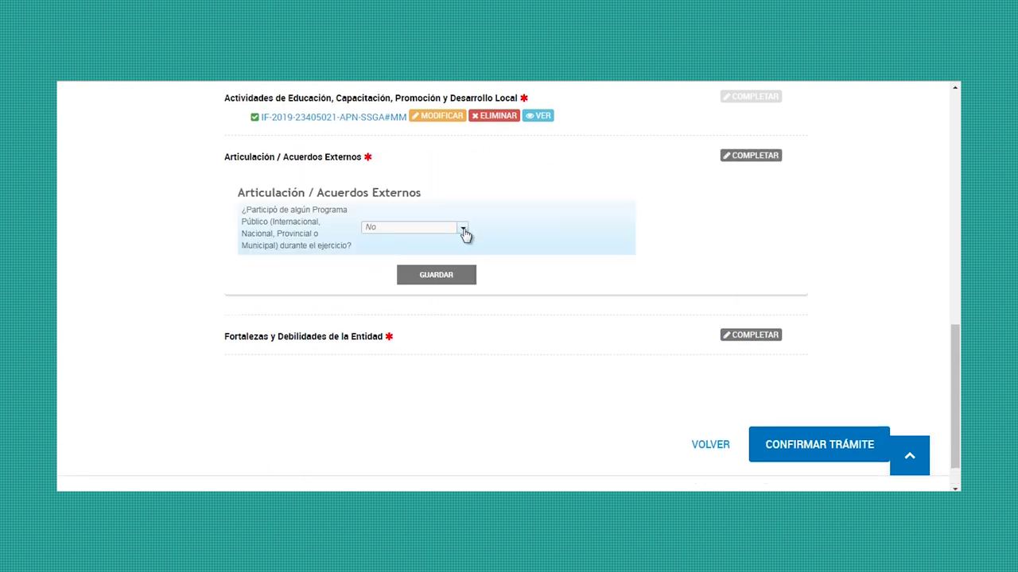
{"action": "left_click", "coordinate": [462, 232]}
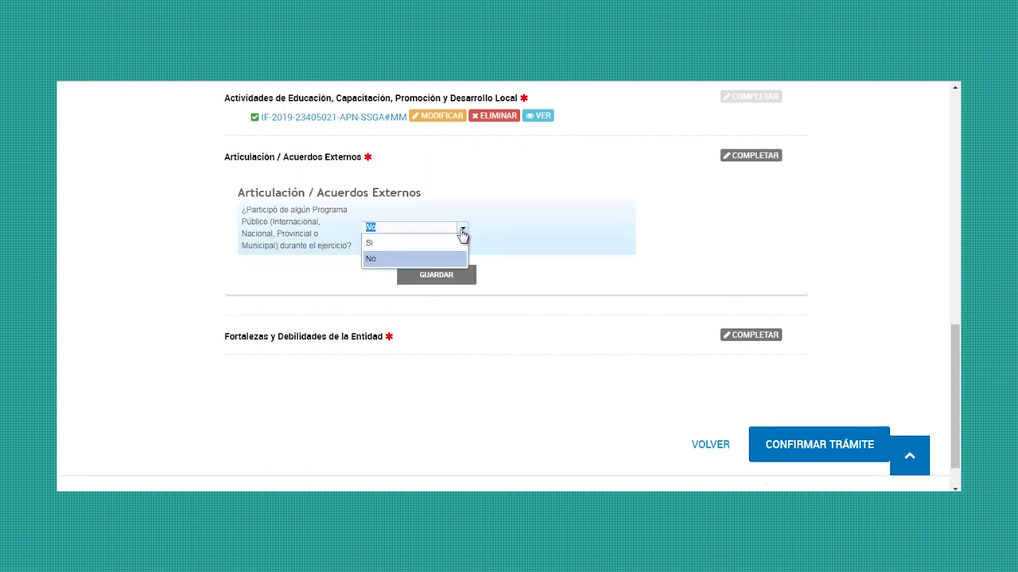
{"action": "left_click", "coordinate": [451, 248]}
{"action": "left_click", "coordinate": [413, 284]}
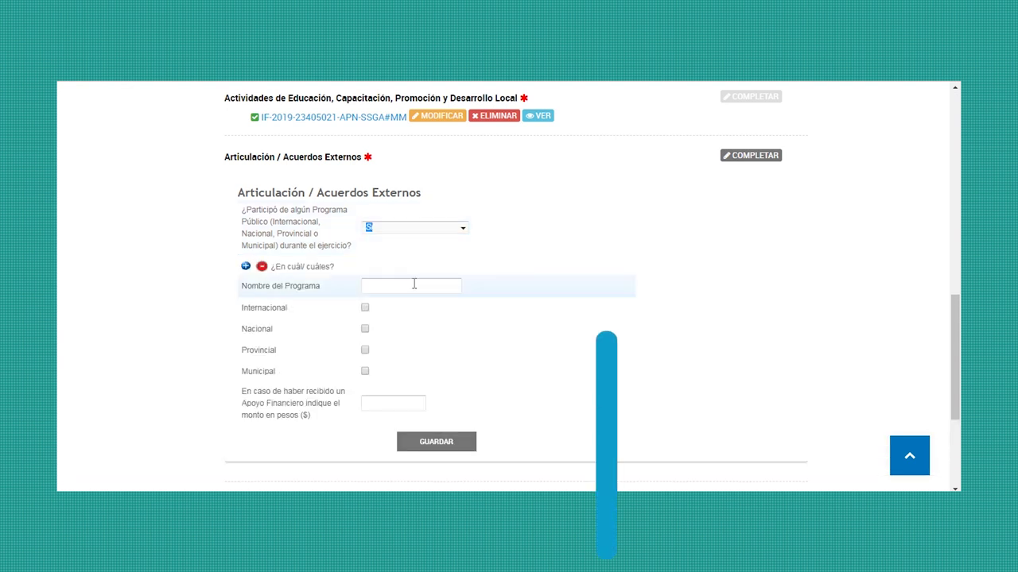
{"action": "type", "text": "prueba"}
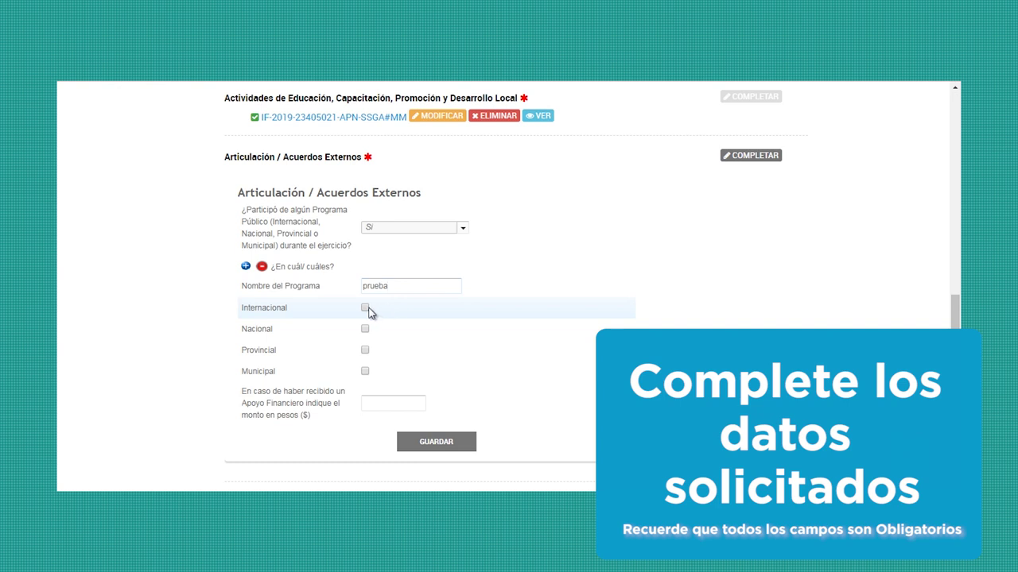
Mark the program as Municipal, enter 10 as the financial support amount in pesos, and save the Articulación / Acuerdos Externos form
{"action": "left_click", "coordinate": [366, 310]}
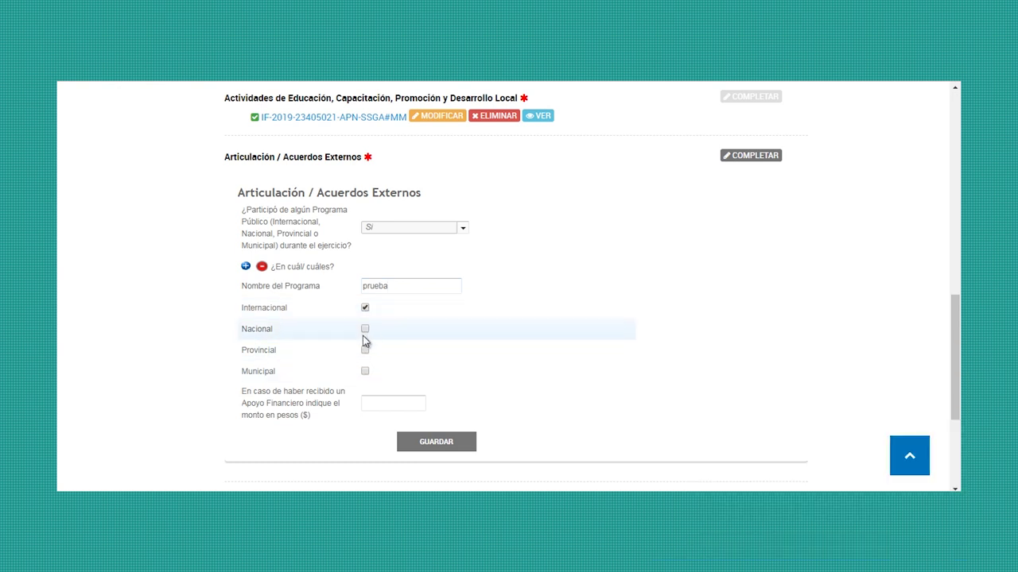
{"action": "left_click", "coordinate": [365, 372]}
{"action": "left_click", "coordinate": [383, 402]}
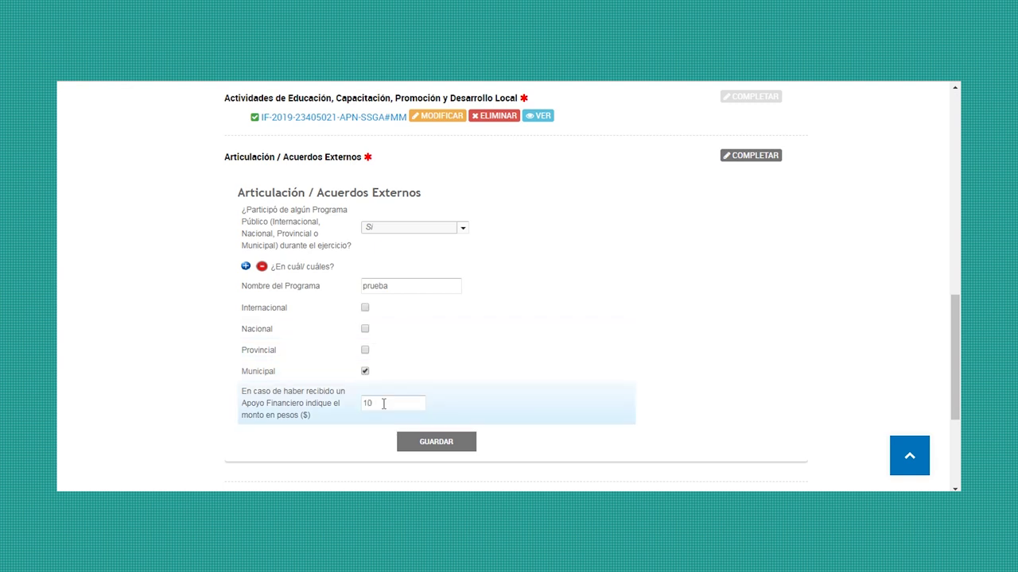
{"action": "left_click", "coordinate": [427, 443]}
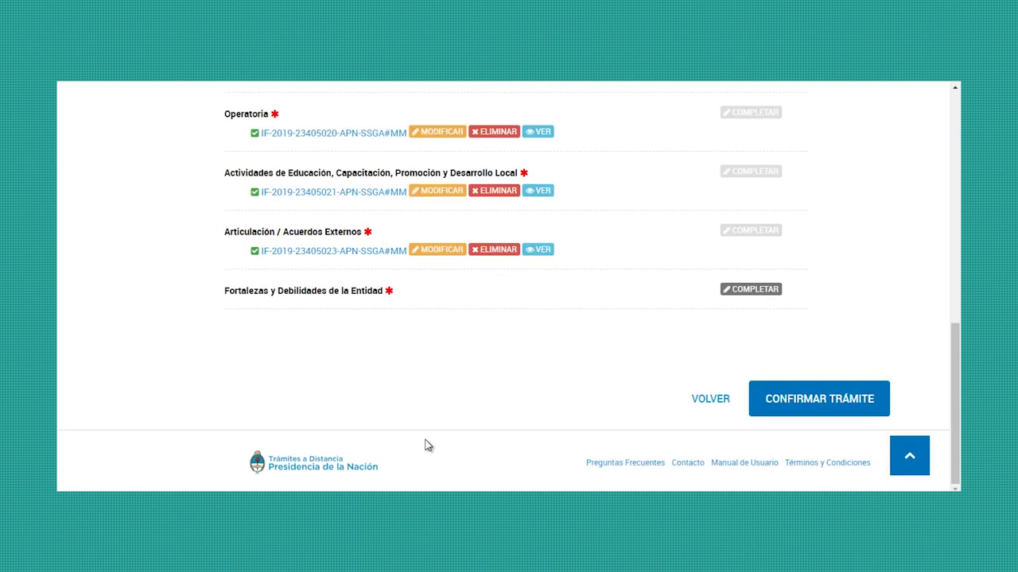
Open the Fortalezas y Debilidades form and mark Compromiso y participación de los asociados, Cumplimiento económico de los asociados, Mercado suficiente and Compromiso con la comunidad as strengths
{"action": "left_click", "coordinate": [748, 290]}
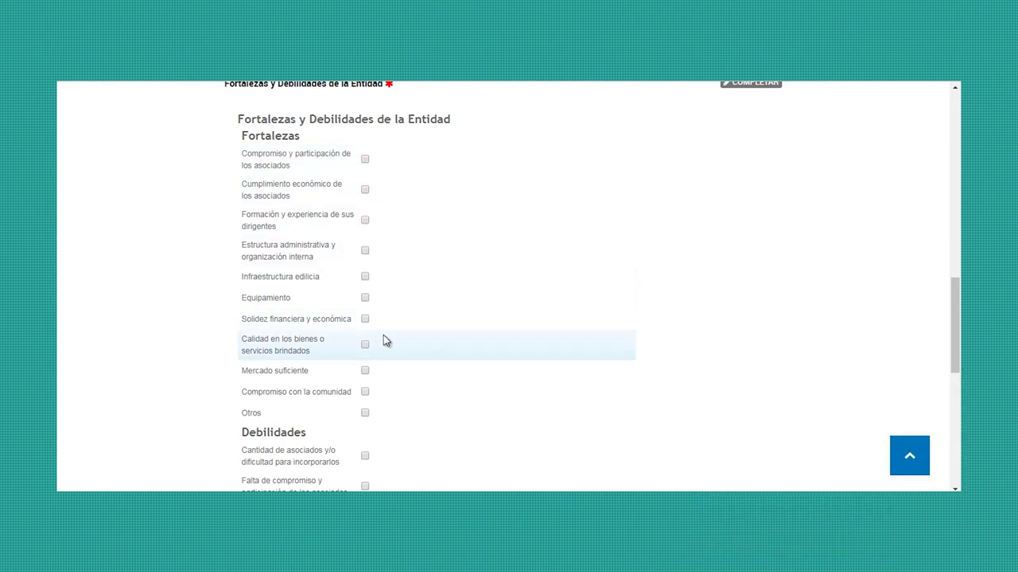
{"action": "left_click", "coordinate": [364, 415]}
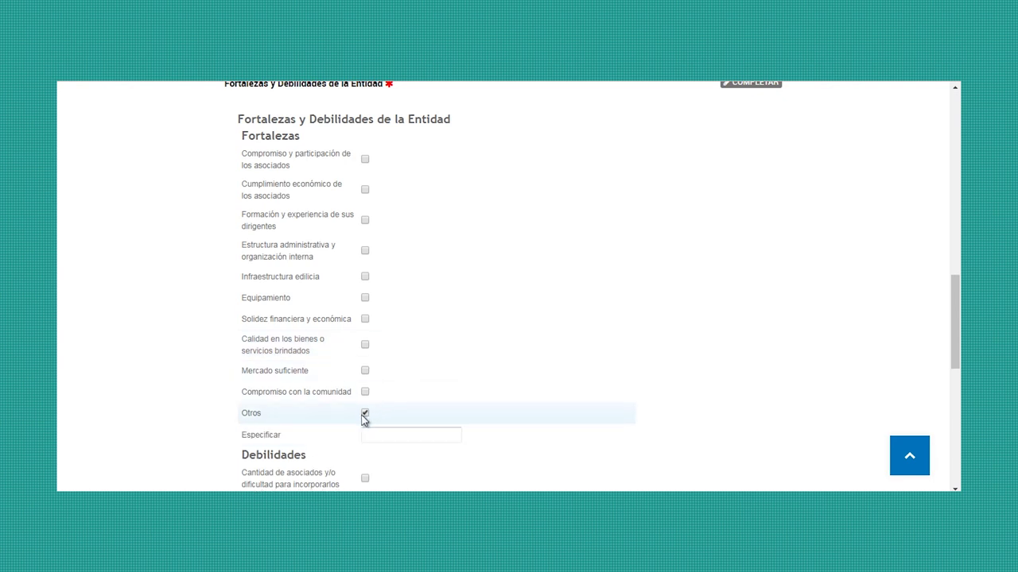
{"action": "left_click", "coordinate": [364, 415]}
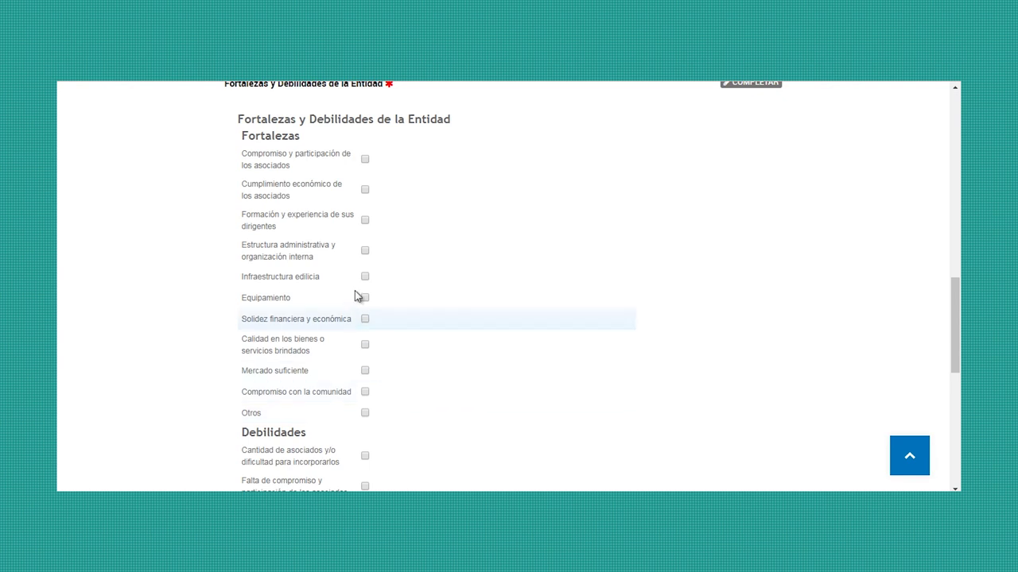
{"action": "left_click", "coordinate": [365, 160]}
{"action": "left_click", "coordinate": [365, 190]}
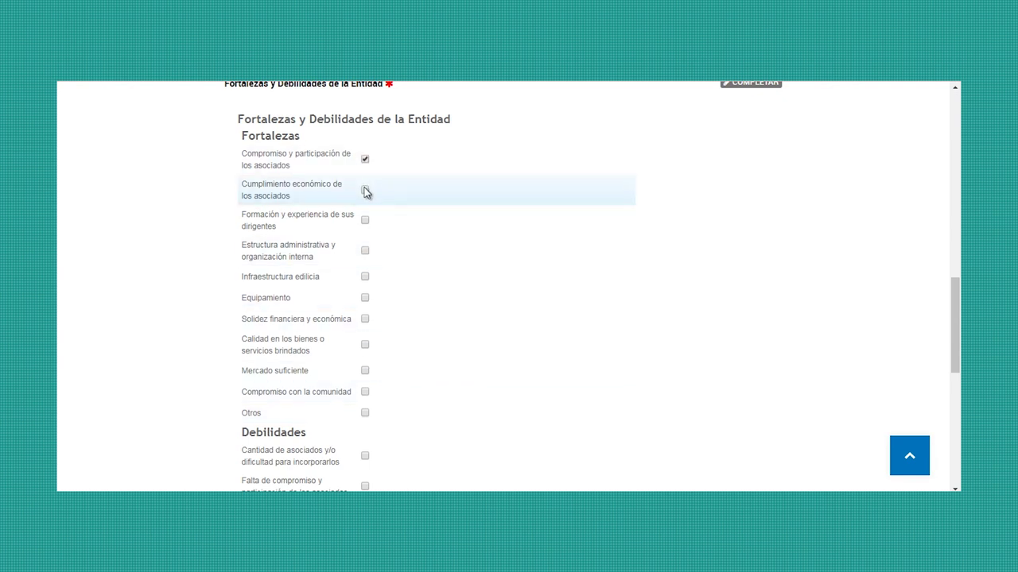
{"action": "left_click", "coordinate": [365, 370]}
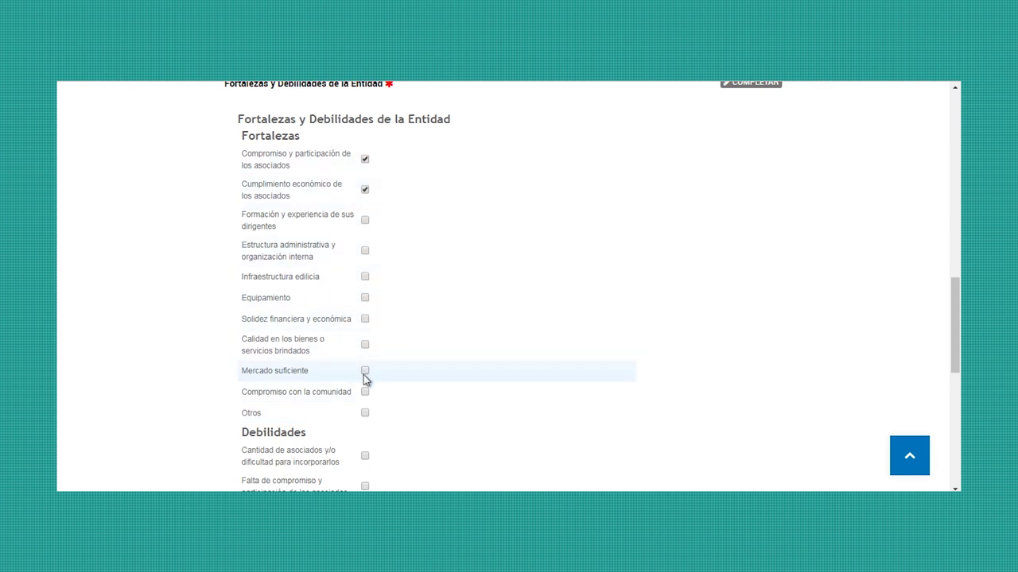
{"action": "left_click", "coordinate": [365, 391]}
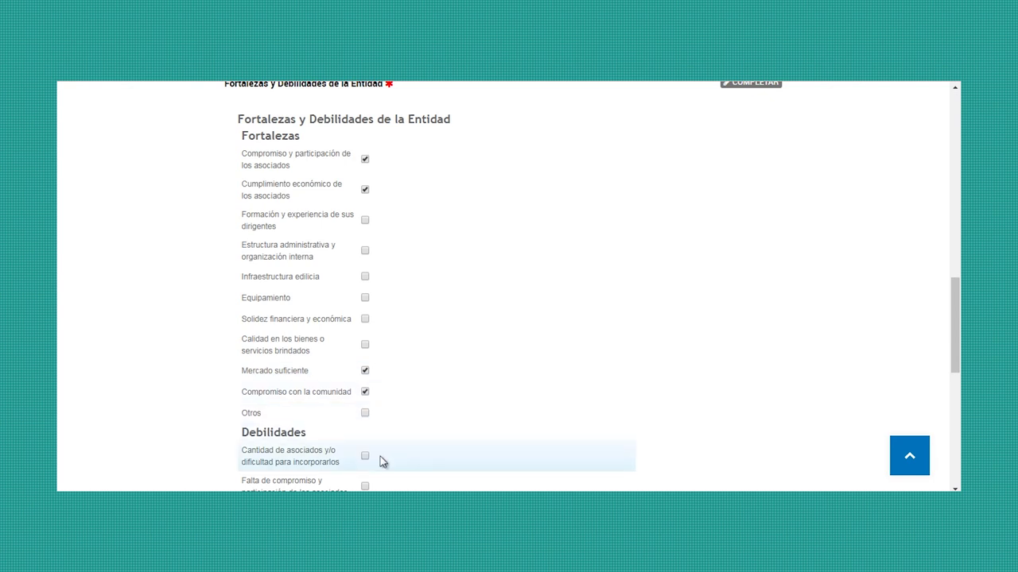
Mark Cantidad de asociados y/o dificultad para incorporarlos under Debilidades, leaving Otros unmarked
{"action": "scroll", "coordinate": [474, 340], "scroll_direction": "down", "scroll_amount": 2}
{"action": "scroll", "coordinate": [469, 294], "scroll_direction": "down", "scroll_amount": 3}
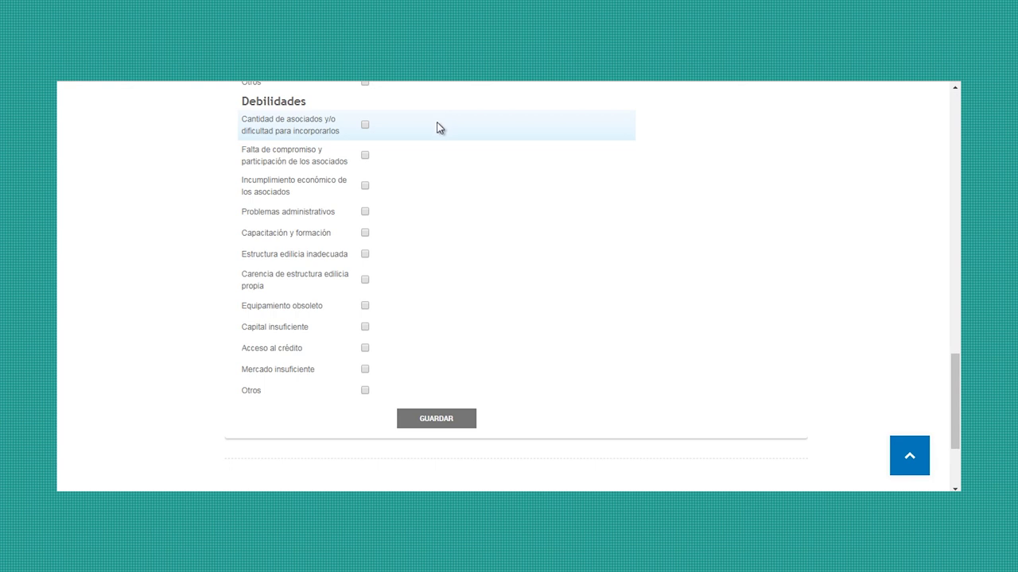
{"action": "left_click", "coordinate": [365, 127]}
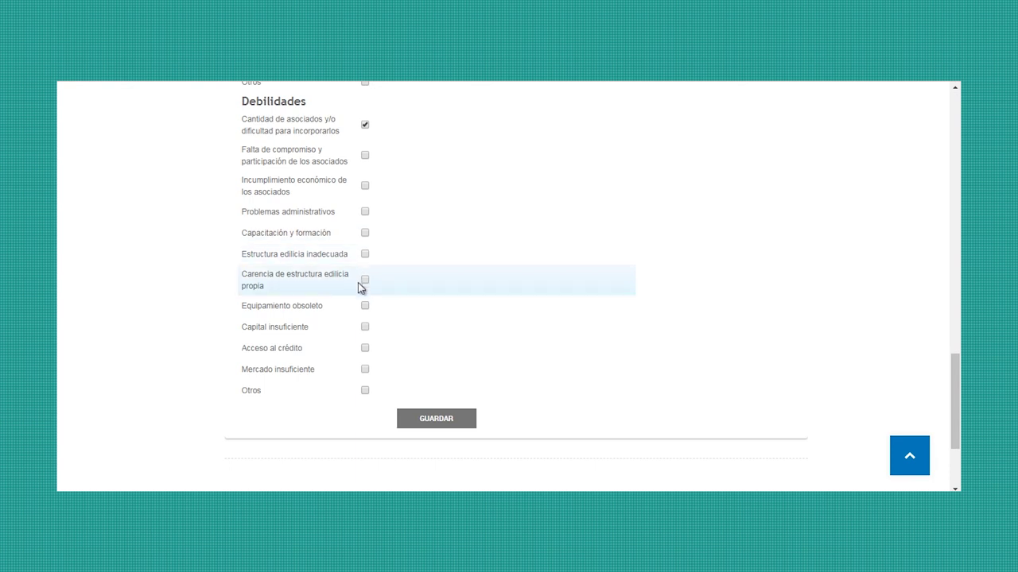
{"action": "left_click", "coordinate": [364, 392]}
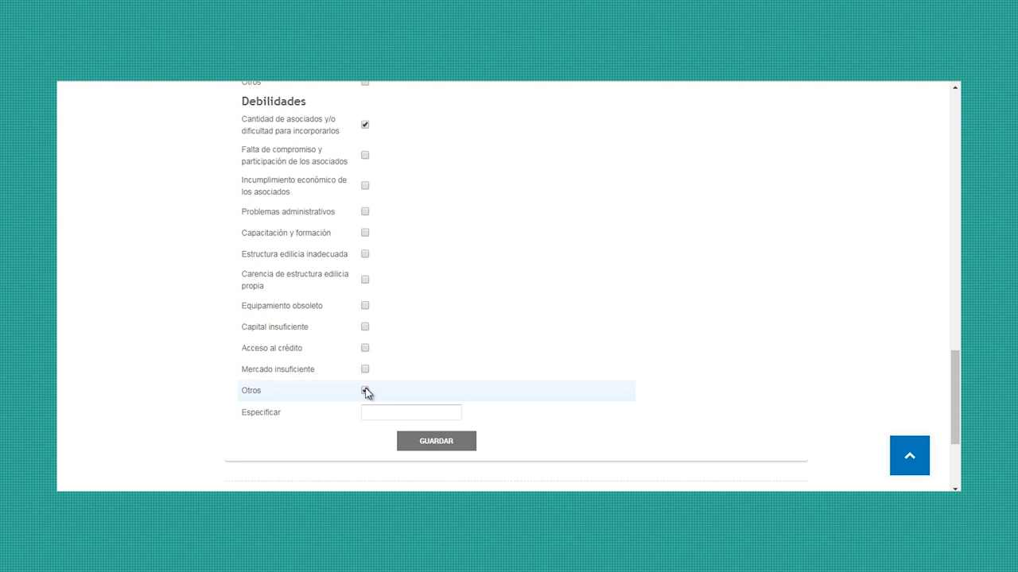
{"action": "left_click", "coordinate": [365, 391]}
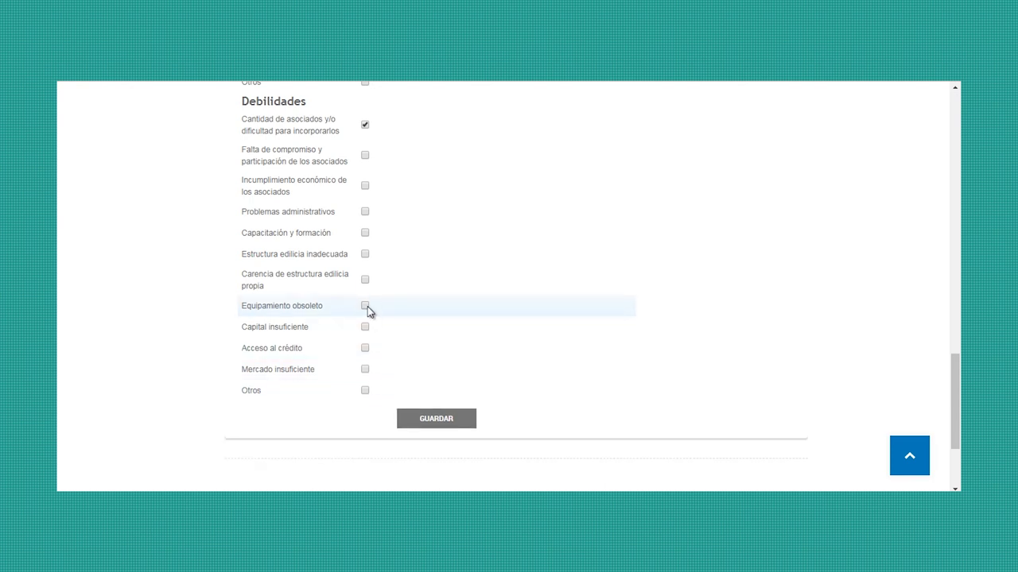
Save the Fortalezas y Debilidades de la Entidad form and confirm the trámite
{"action": "left_click", "coordinate": [411, 420]}
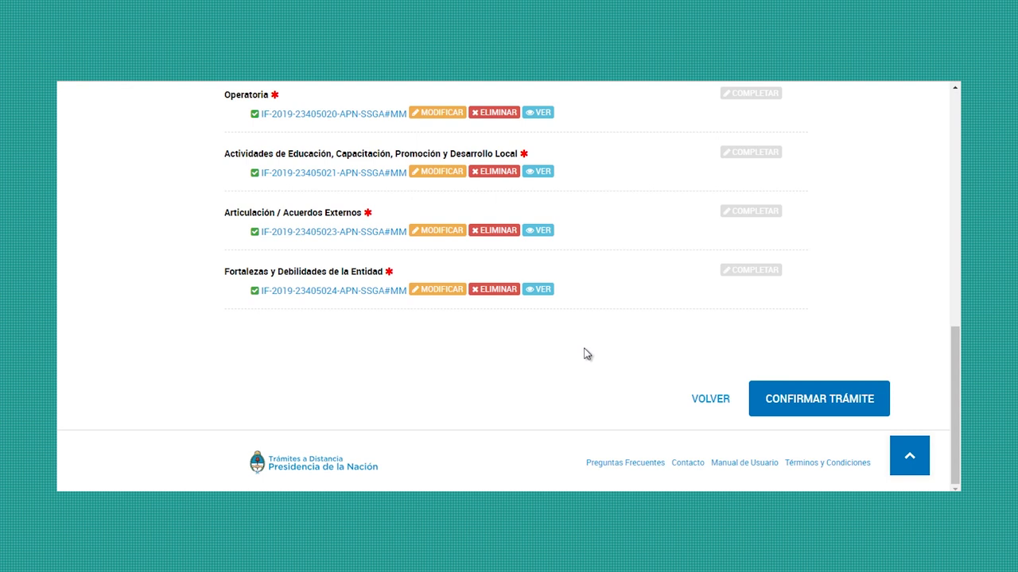
{"action": "left_click", "coordinate": [818, 402]}
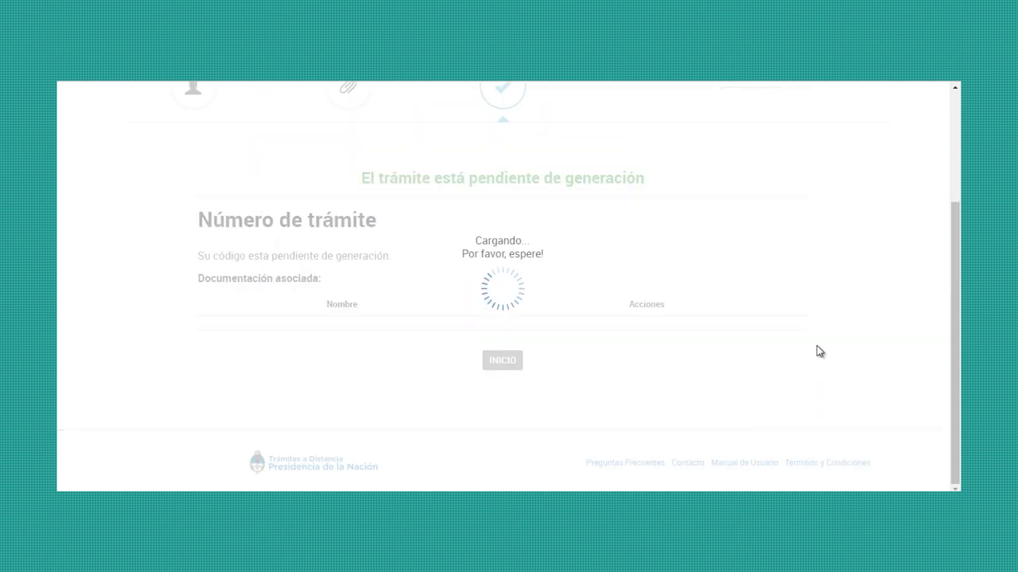